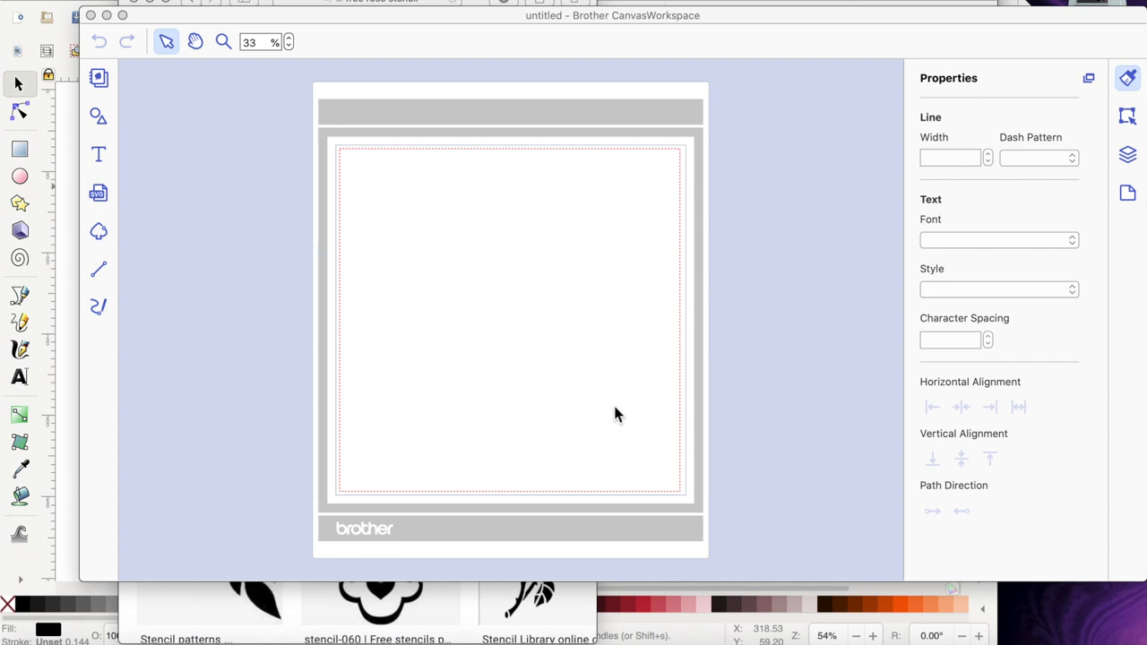
Switch to the web browser and look through the free rose stencil and free butterfly clipart image results.
{"action": "left_click", "coordinate": [31, 4]}
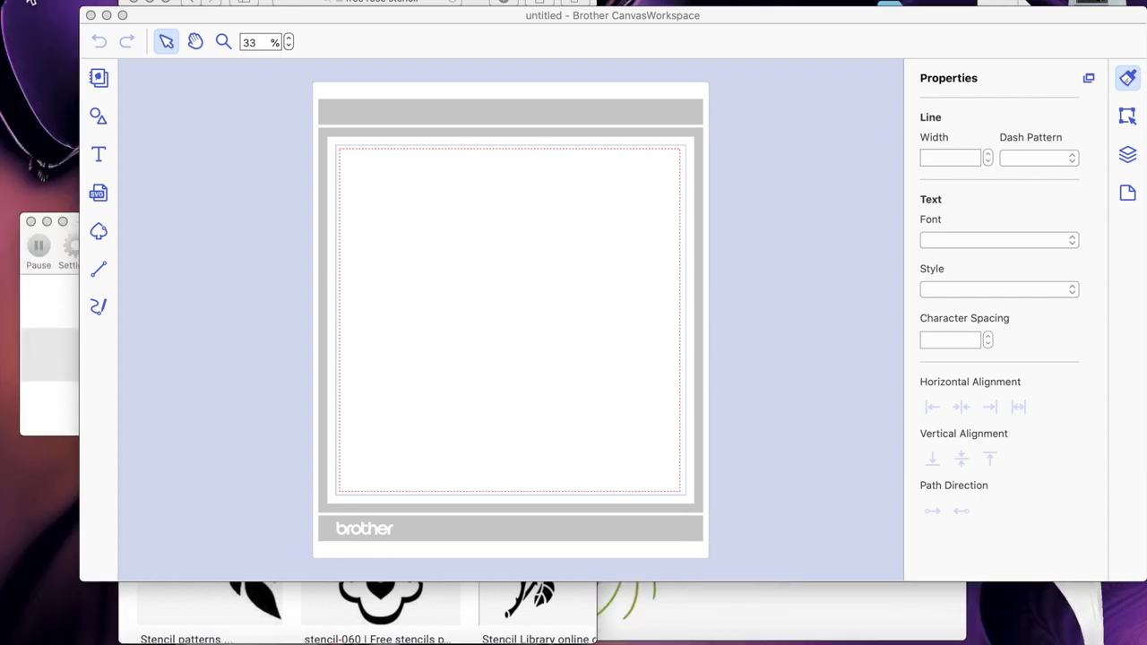
{"action": "left_click", "coordinate": [264, 4]}
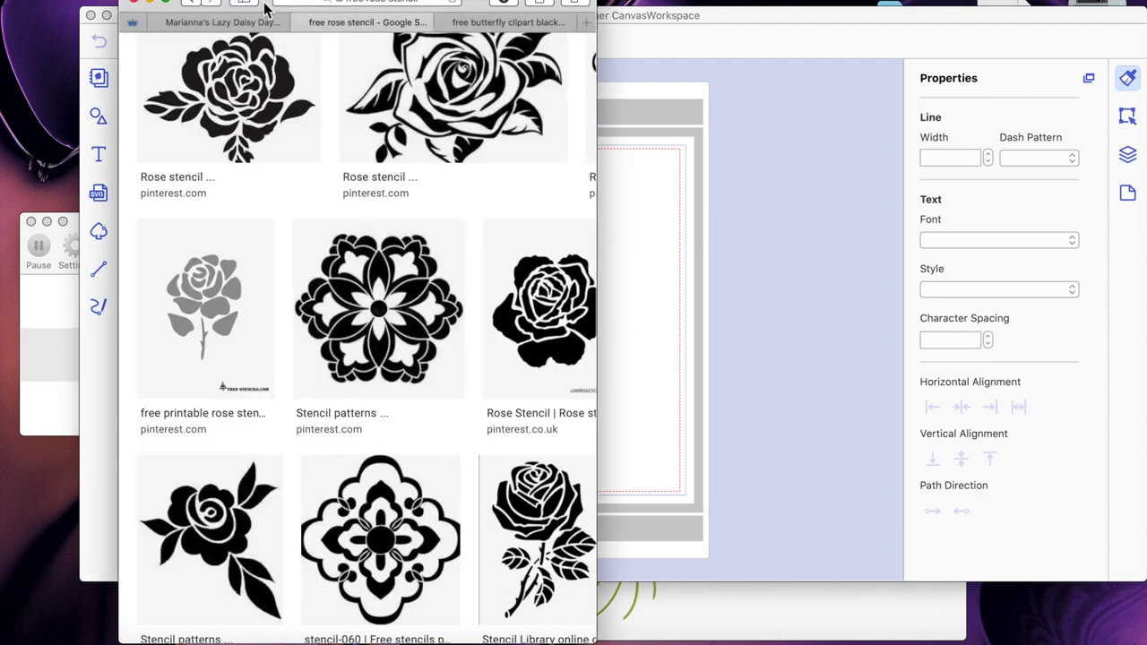
{"action": "left_click", "coordinate": [169, 3]}
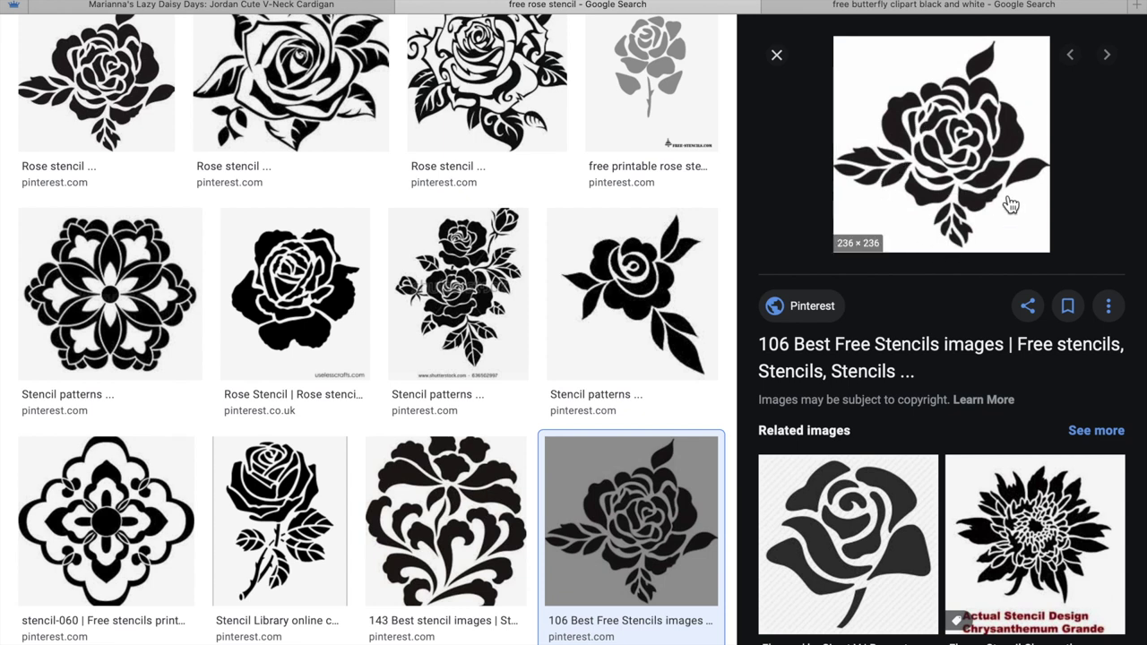
{"action": "left_click", "coordinate": [860, 11]}
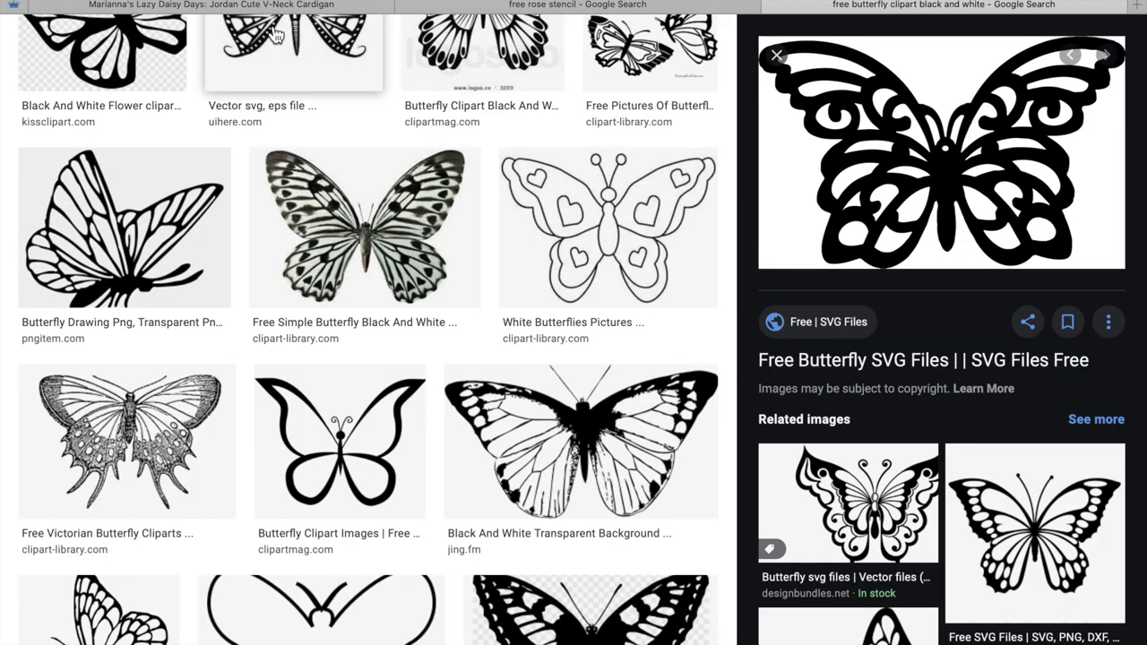
Open the source page of the Free Butterfly SVG Files image and check the saving options for the image.
{"action": "key", "text": "super+t"}
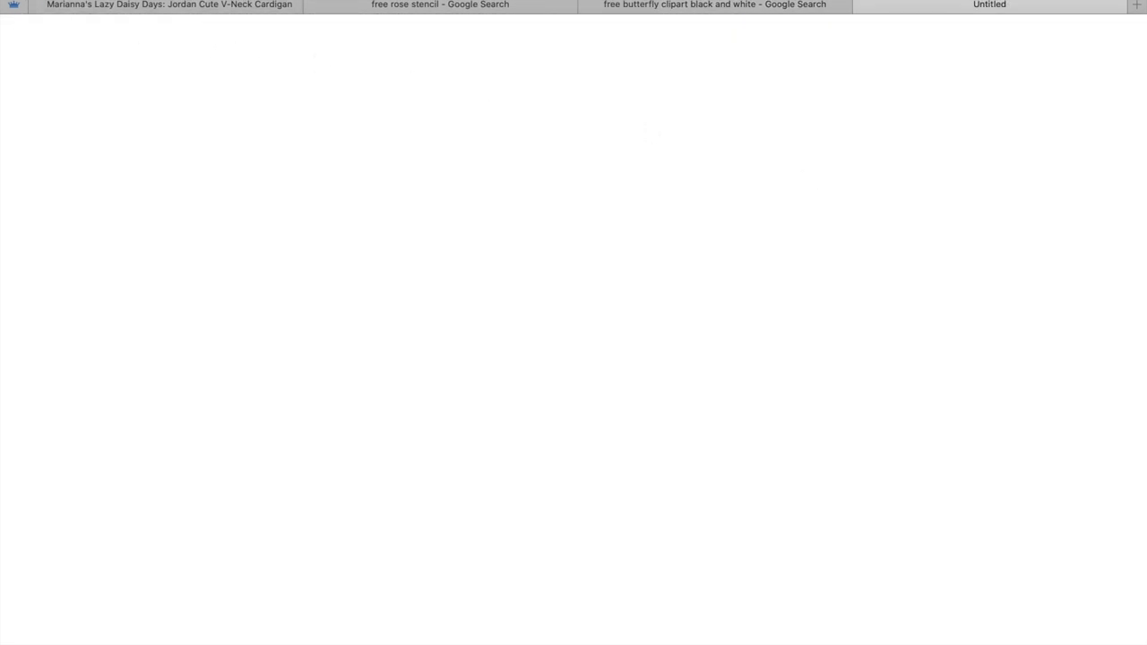
{"action": "left_click", "coordinate": [698, 7]}
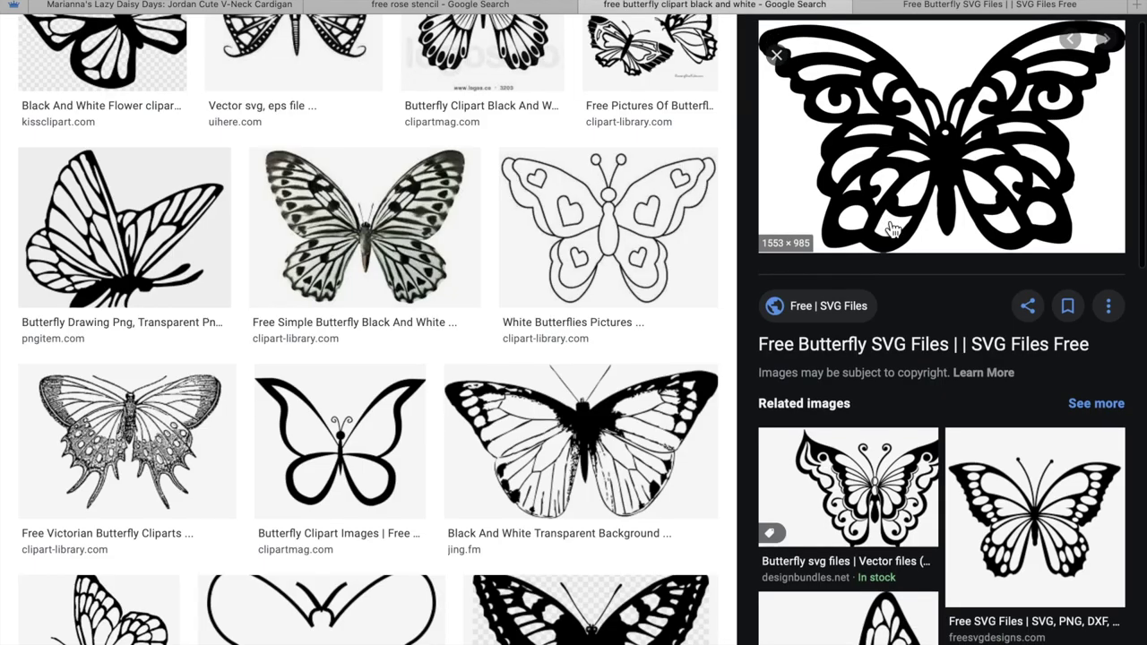
{"action": "right_click", "coordinate": [887, 227]}
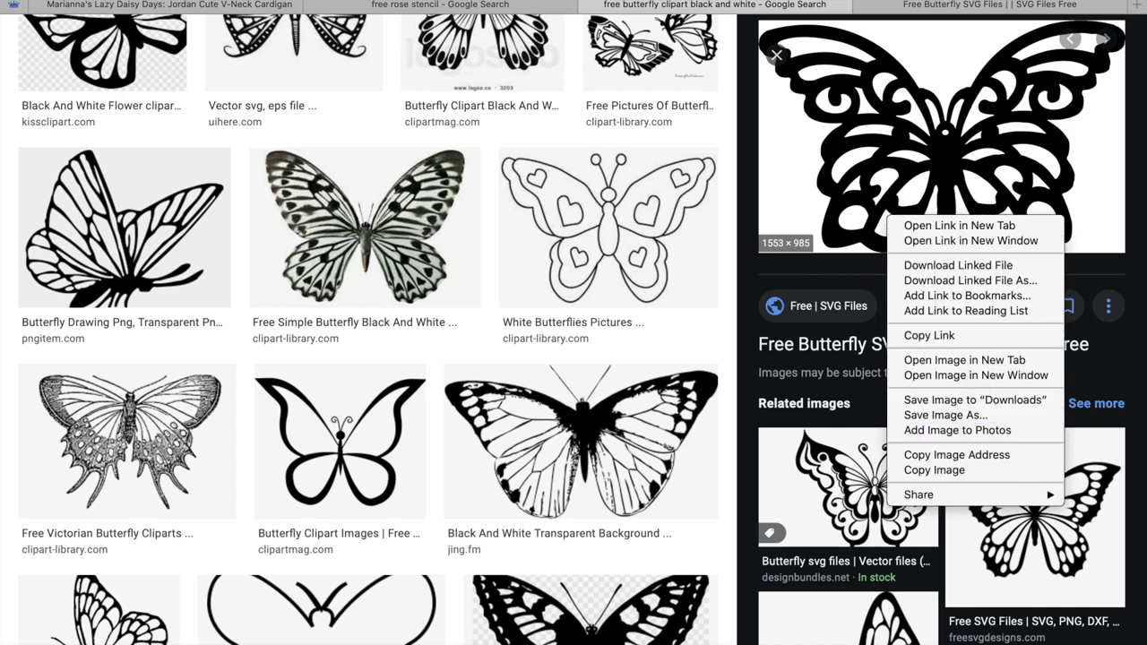
{"action": "key", "text": "Escape"}
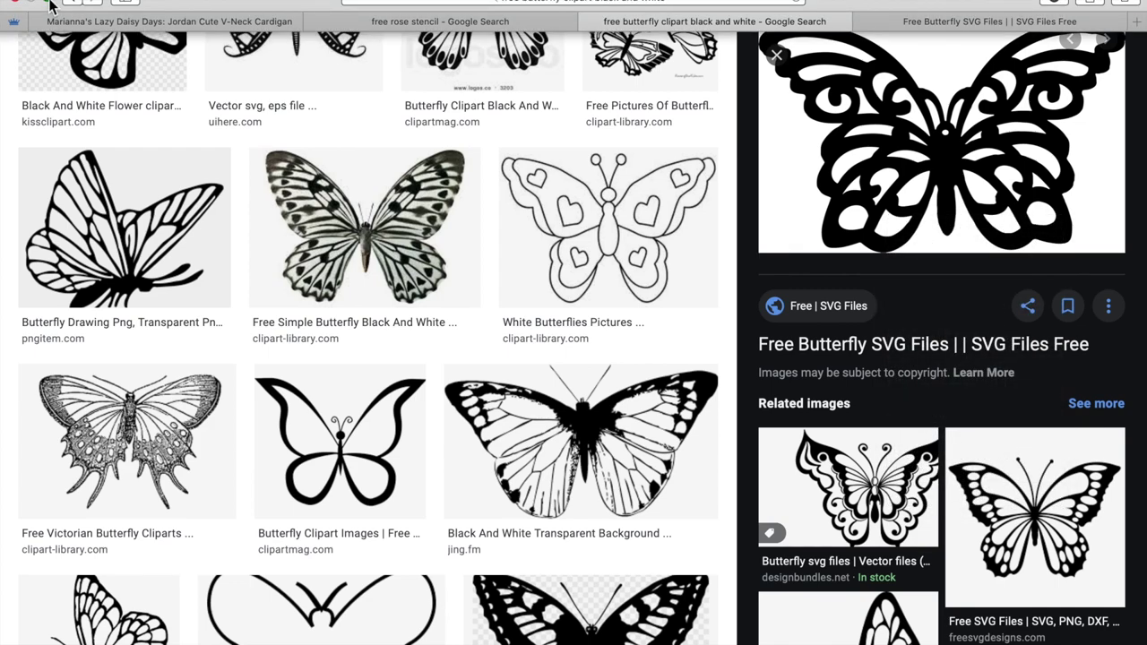
{"action": "left_click", "coordinate": [51, 8]}
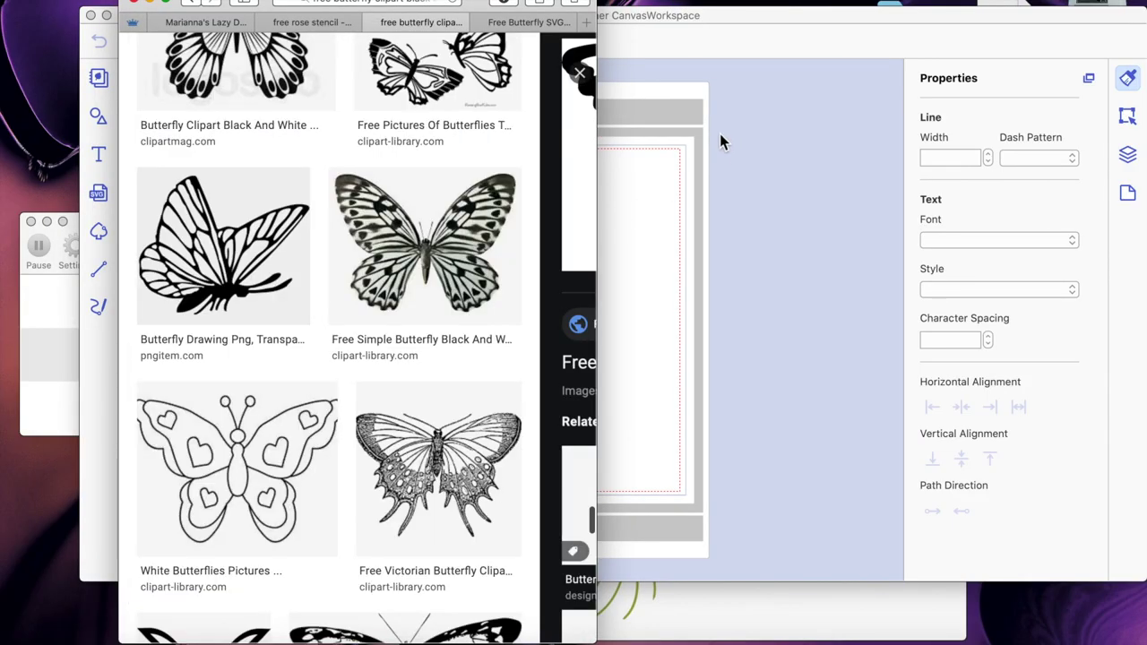
Switch to Brother CanvasWorkspace in full screen and add a plain sharp-cornered square to the upper part of the mat.
{"action": "left_click", "coordinate": [722, 142]}
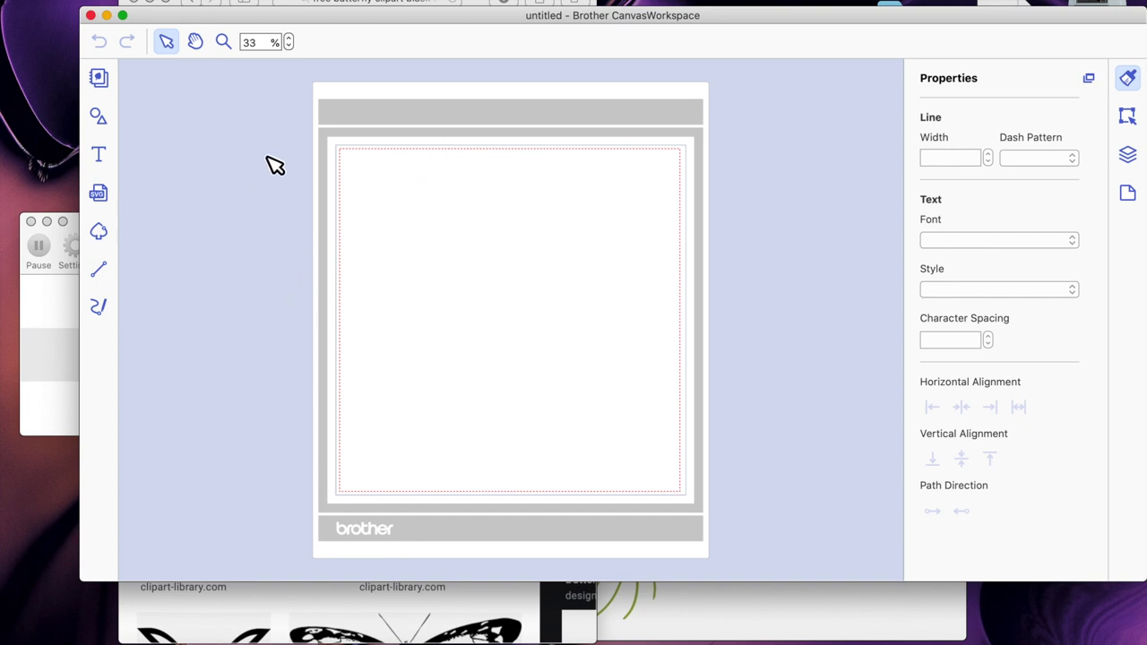
{"action": "left_click", "coordinate": [123, 15]}
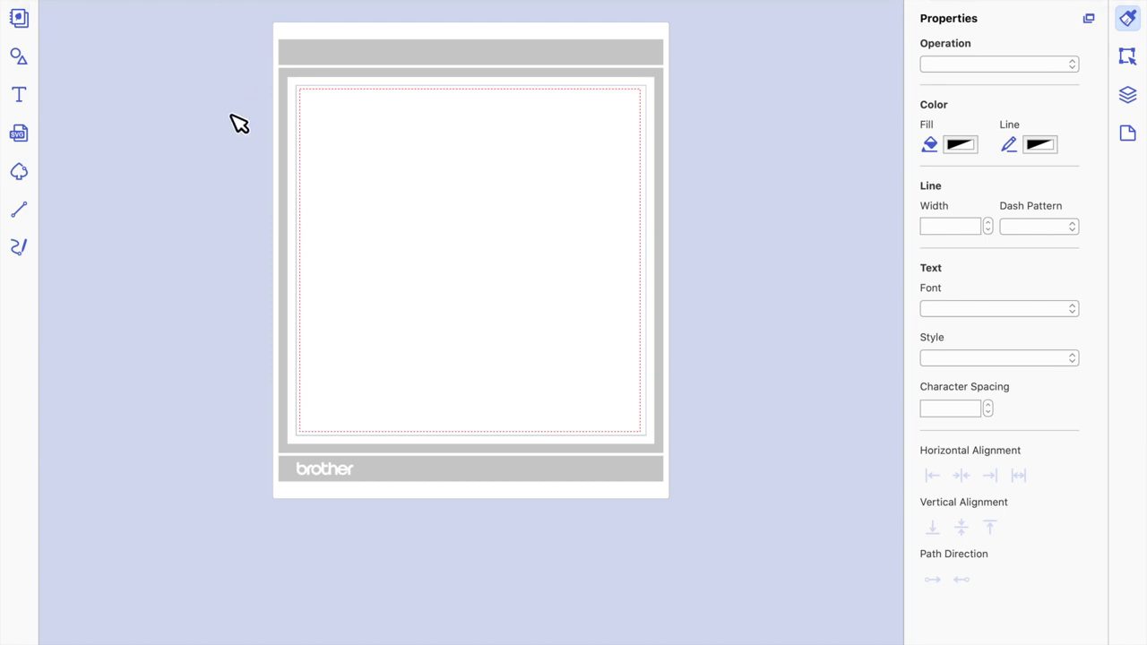
{"action": "left_click", "coordinate": [236, 7]}
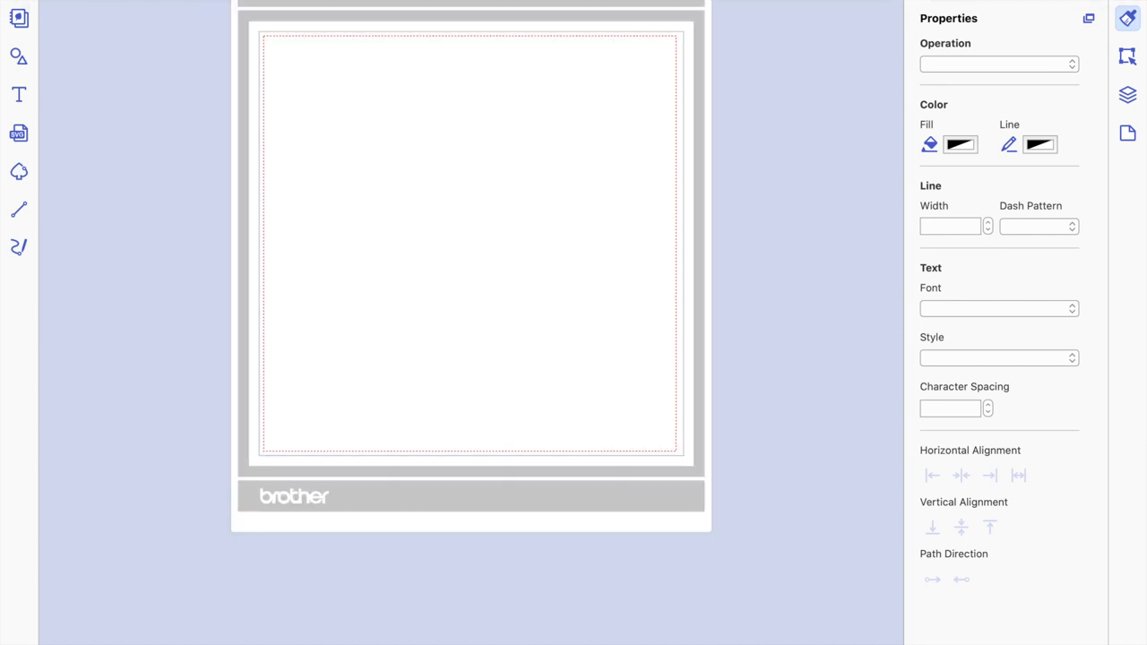
{"action": "left_click", "coordinate": [236, 7]}
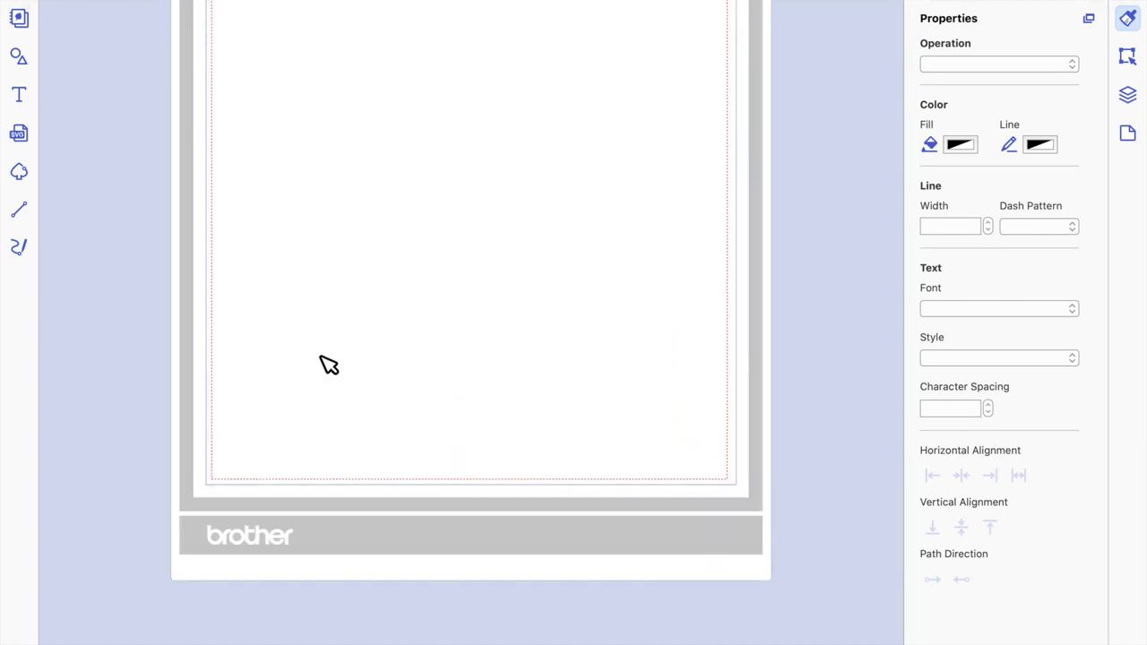
{"action": "scroll", "coordinate": [329, 364], "scroll_direction": "up", "scroll_amount": 10}
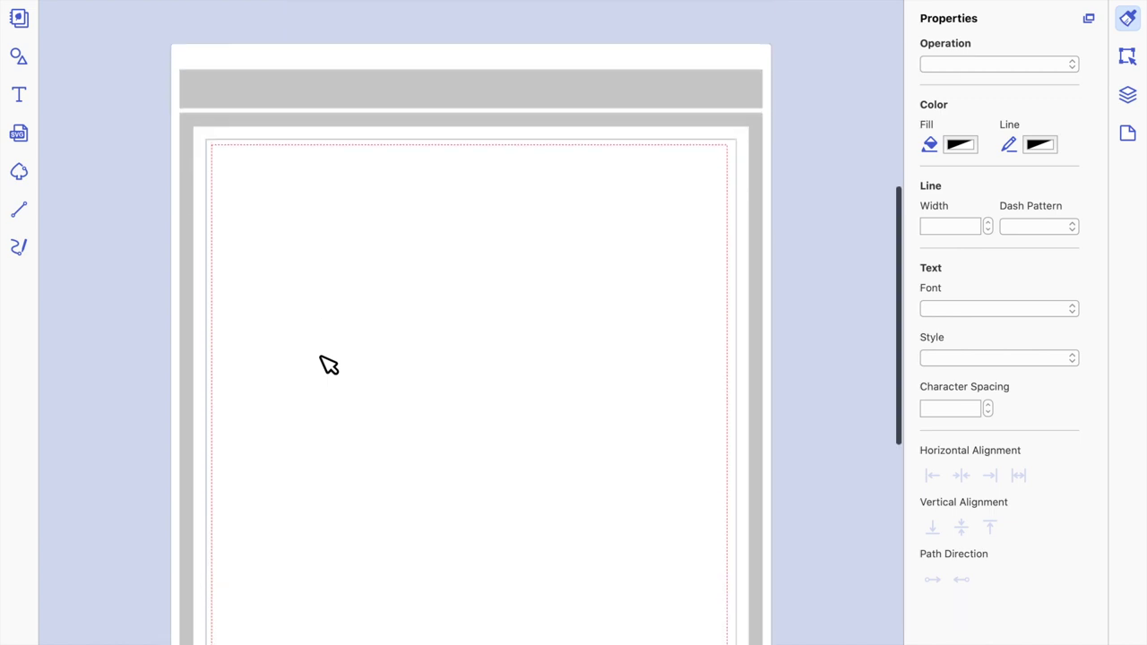
{"action": "scroll", "coordinate": [329, 365], "scroll_direction": "down", "scroll_amount": 3}
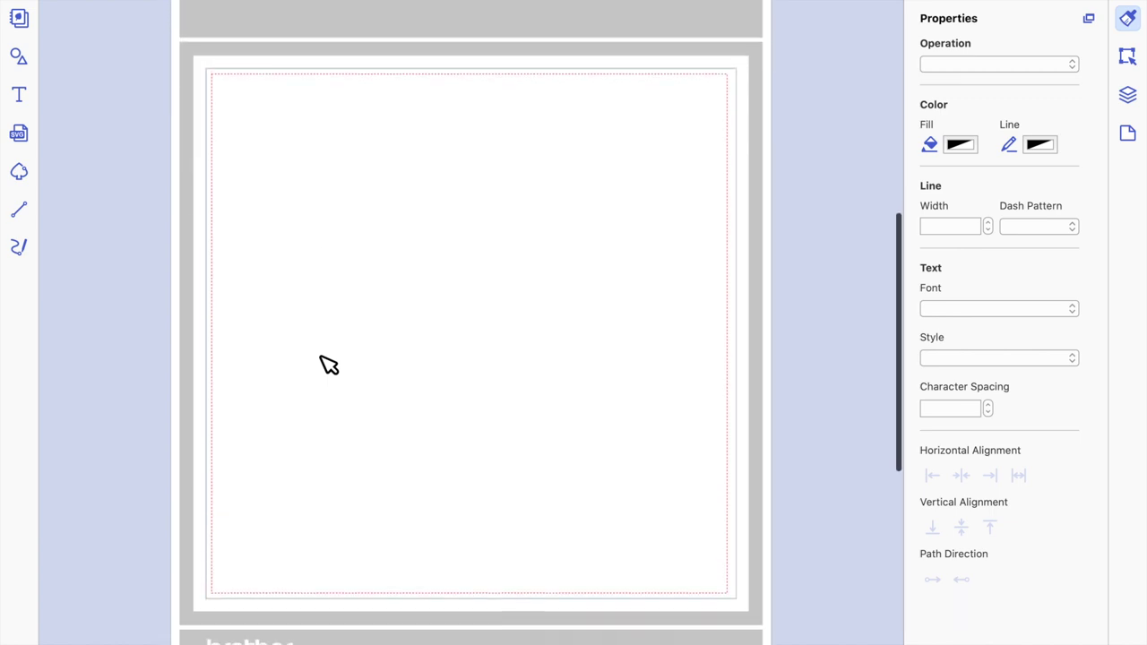
{"action": "left_click", "coordinate": [19, 55]}
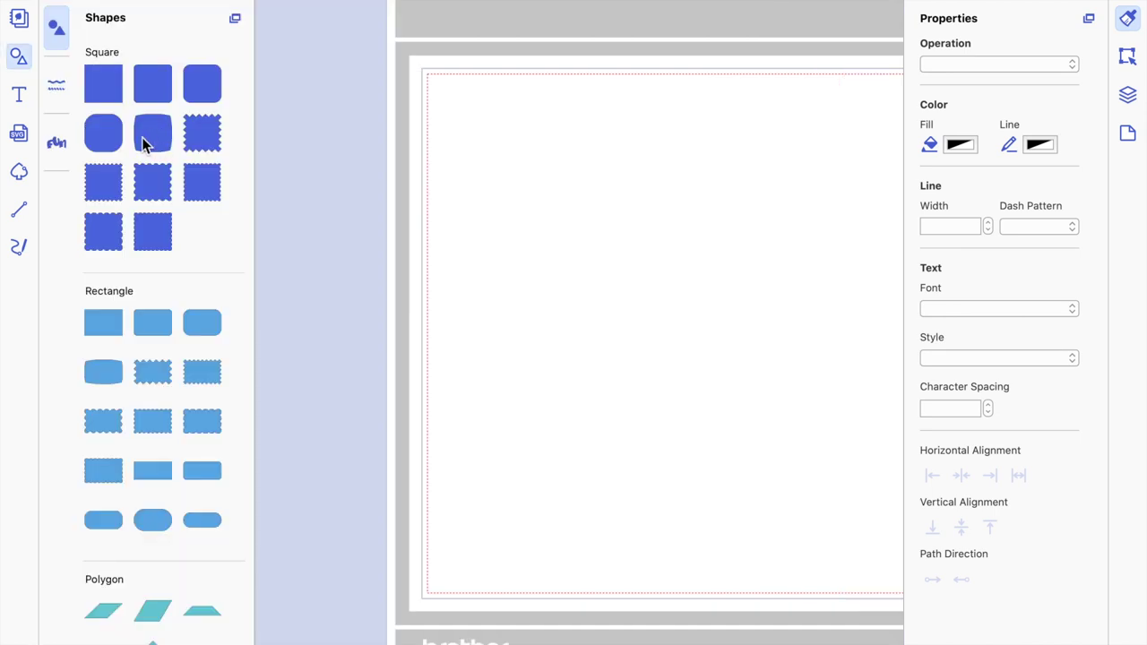
{"action": "left_click_drag", "start_coordinate": [97, 87], "coordinate": [592, 197]}
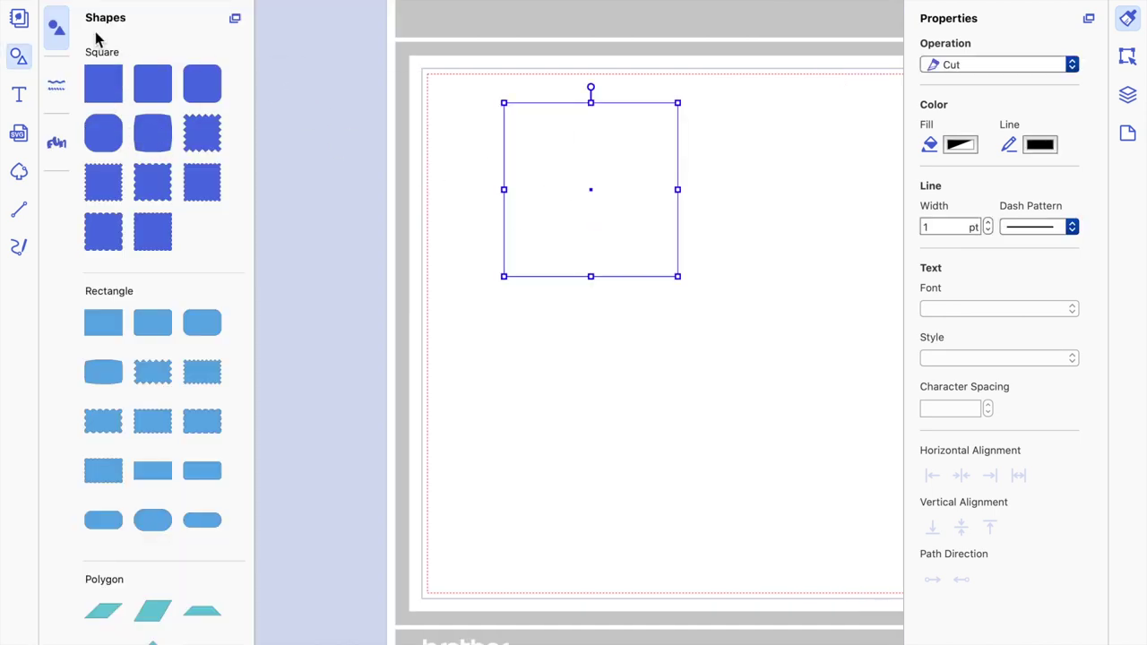
{"action": "left_click", "coordinate": [19, 55]}
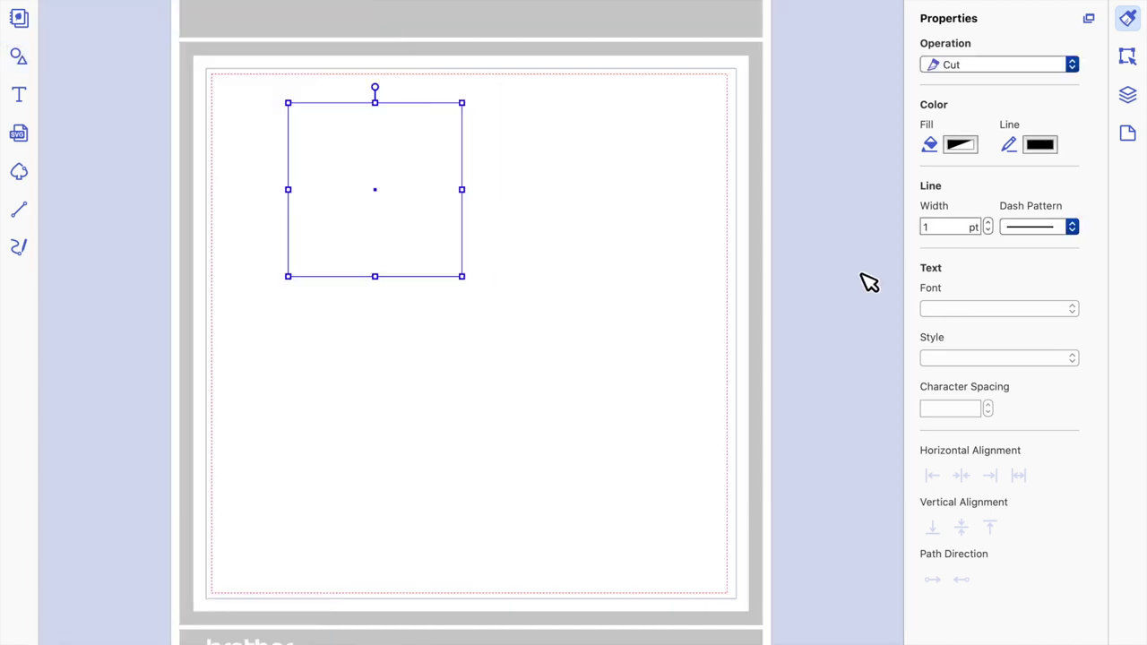
Set the square's width to 7.5 inches with its aspect ratio maintained and move it past the mat's right edge.
{"action": "left_click", "coordinate": [1127, 56]}
{"action": "left_click", "coordinate": [954, 83]}
{"action": "key", "text": "BackSpace"}
{"action": "key", "text": "BackSpace"}
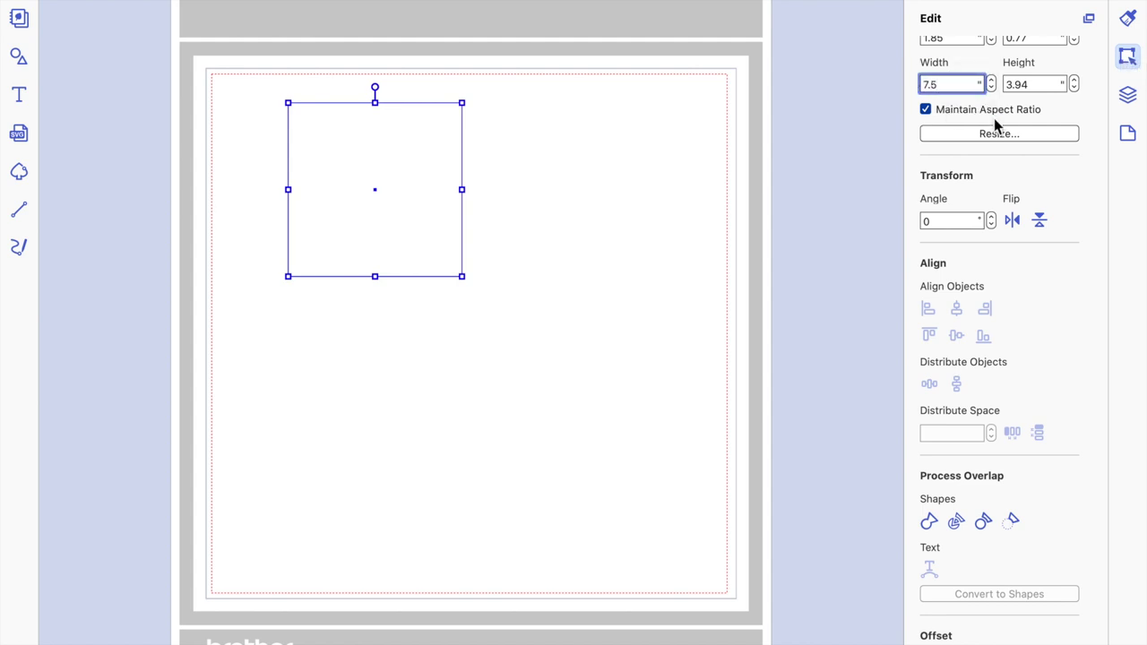
{"action": "key", "text": "Return"}
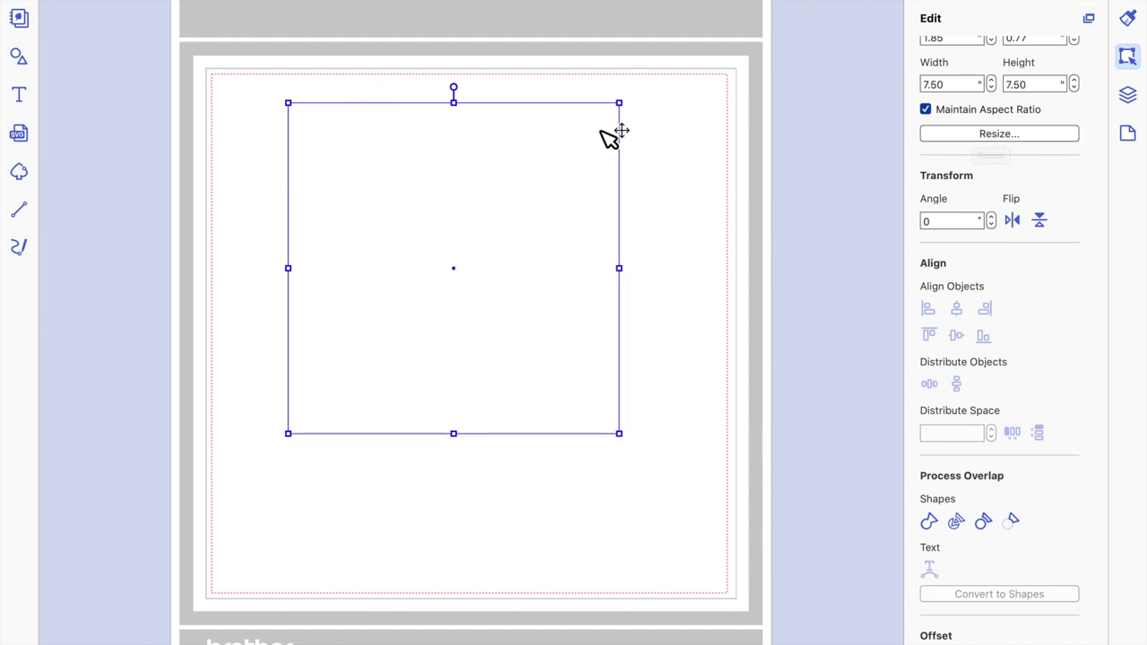
{"action": "left_click_drag", "start_coordinate": [487, 233], "coordinate": [901, 213]}
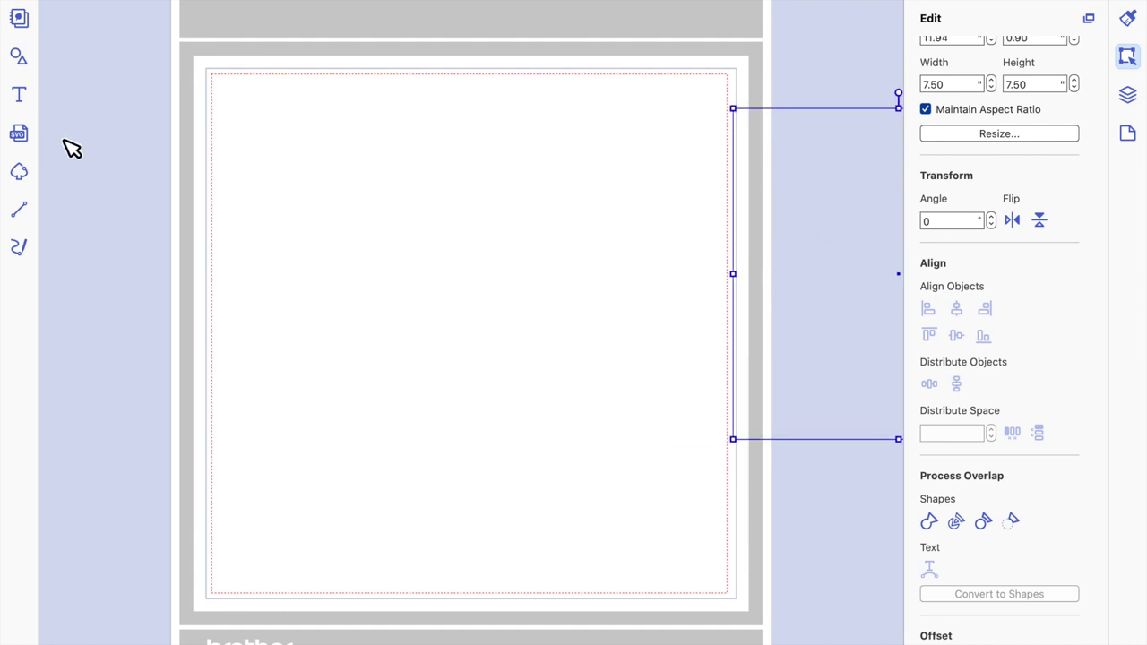
Load butterfly1.png from the project folder into Image Tracing.
{"action": "left_click", "coordinate": [23, 175]}
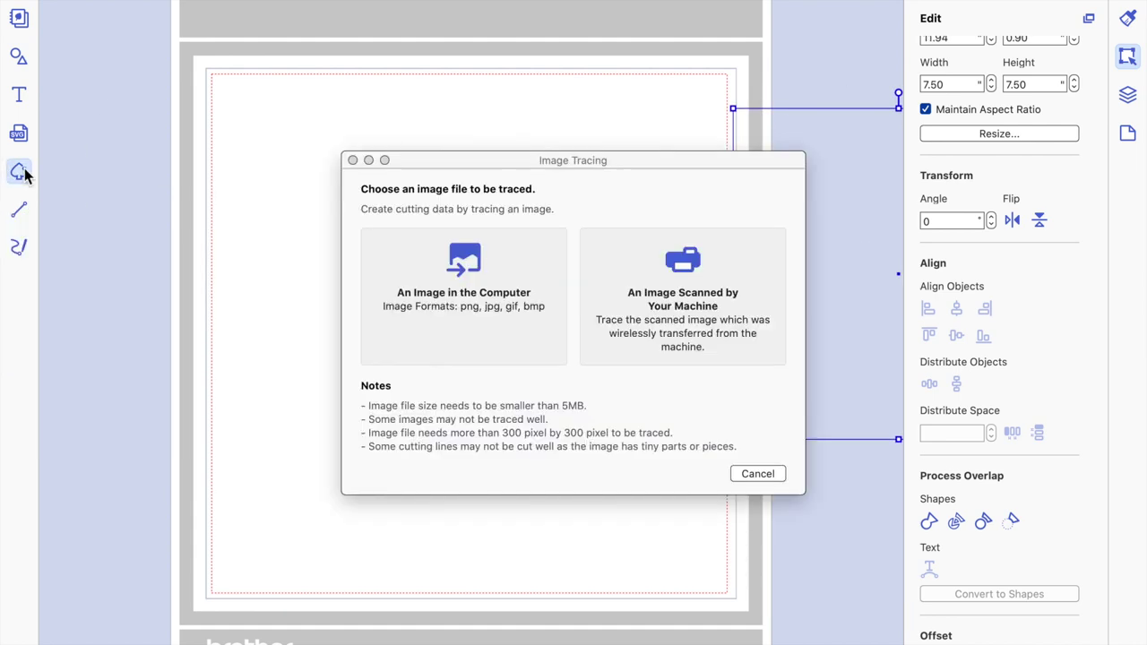
{"action": "left_click", "coordinate": [497, 287]}
{"action": "double_click", "coordinate": [498, 280]}
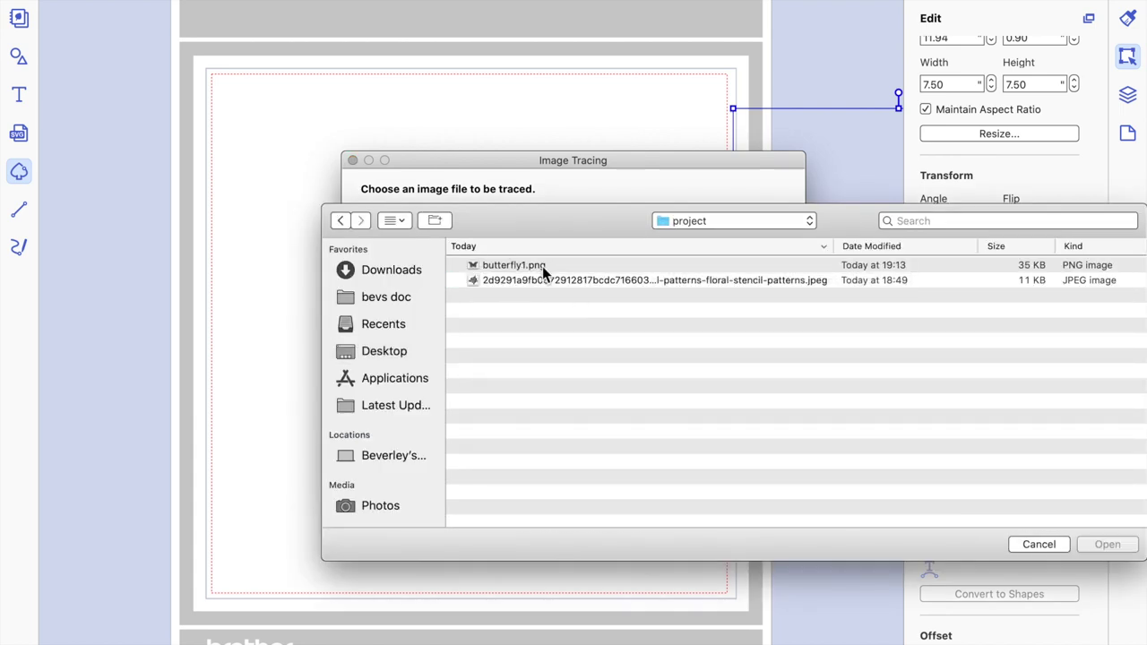
{"action": "left_click", "coordinate": [542, 266]}
{"action": "left_click", "coordinate": [1116, 549]}
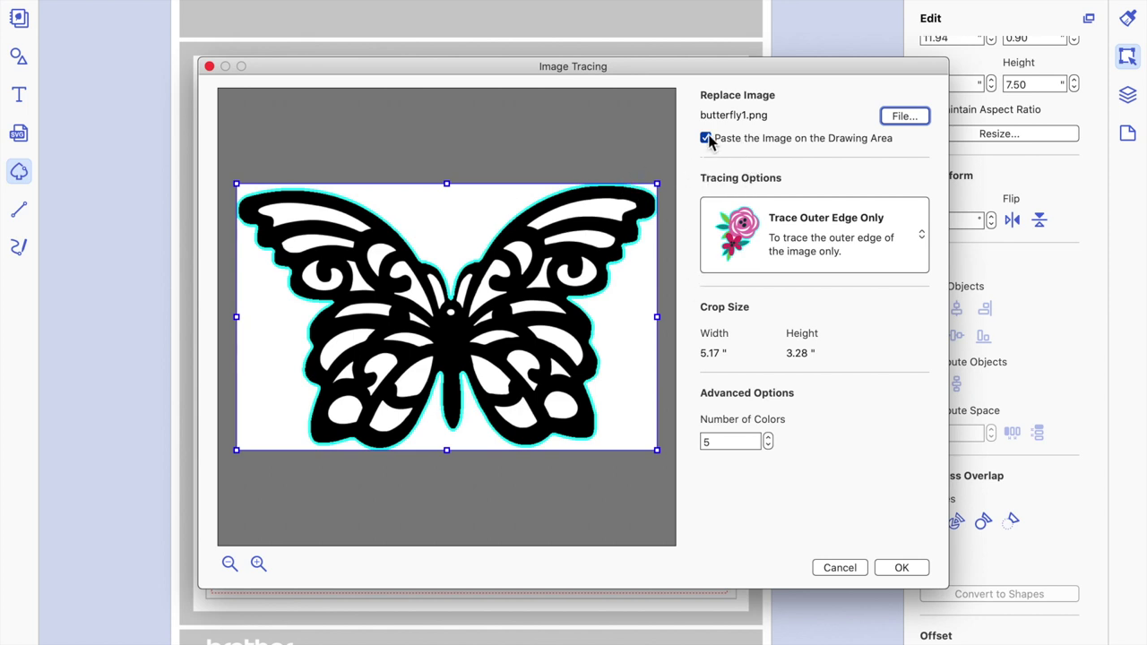
Trace the butterfly with Trace Areas by Color and 2 colors, without pasting the image on the drawing area.
{"action": "left_click", "coordinate": [856, 239]}
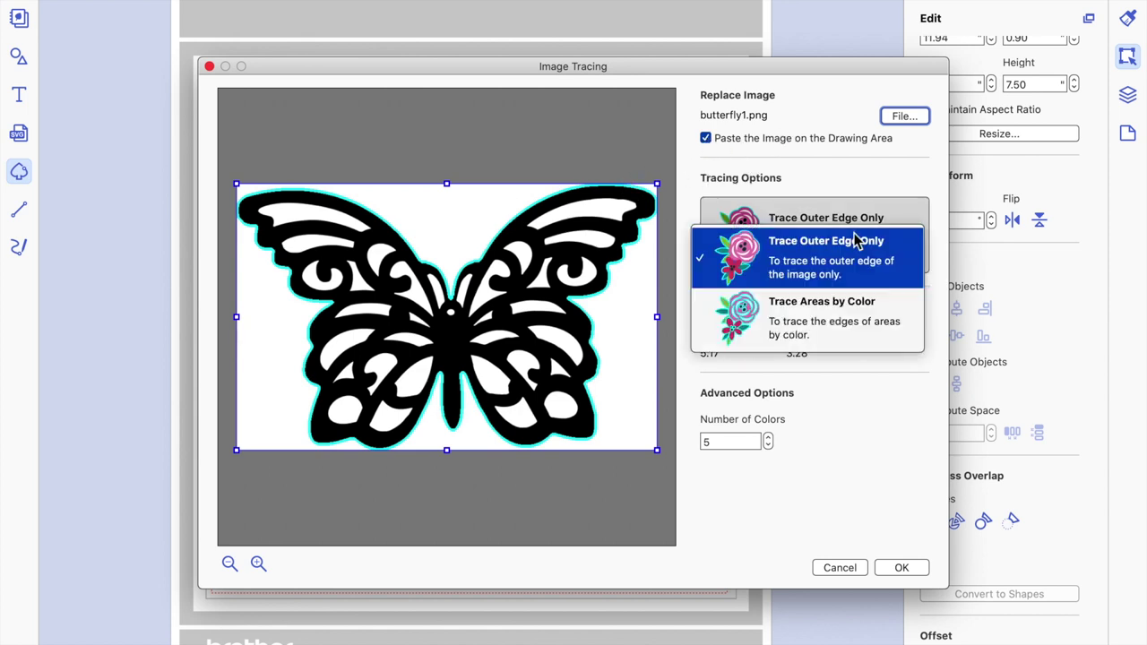
{"action": "left_click", "coordinate": [885, 324]}
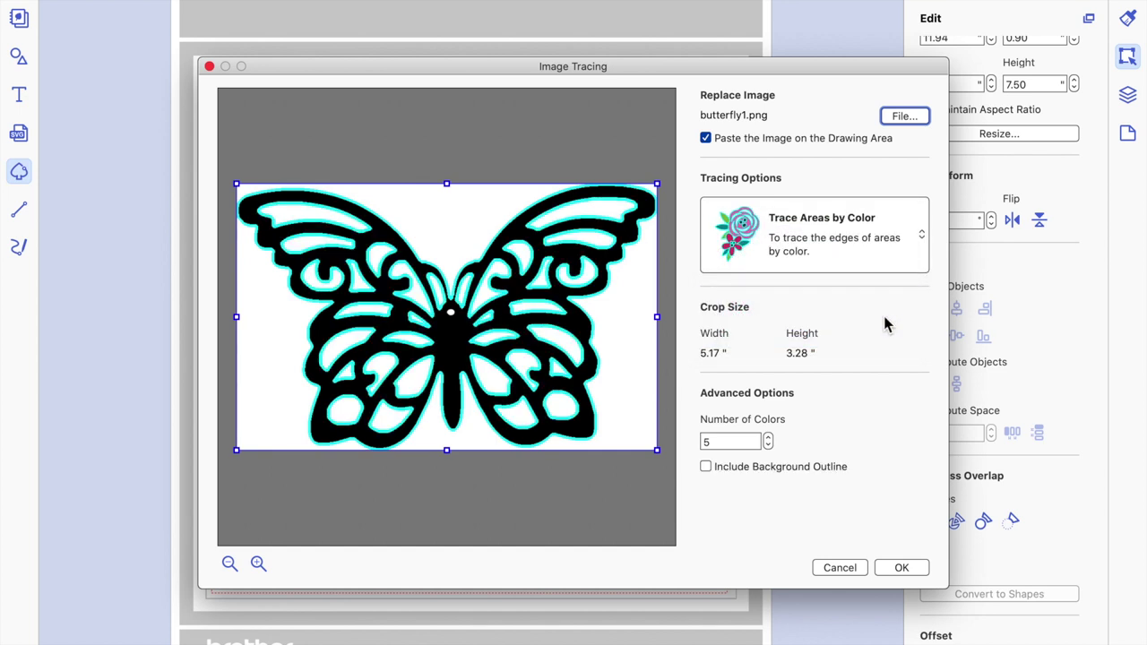
{"action": "left_click", "coordinate": [706, 139]}
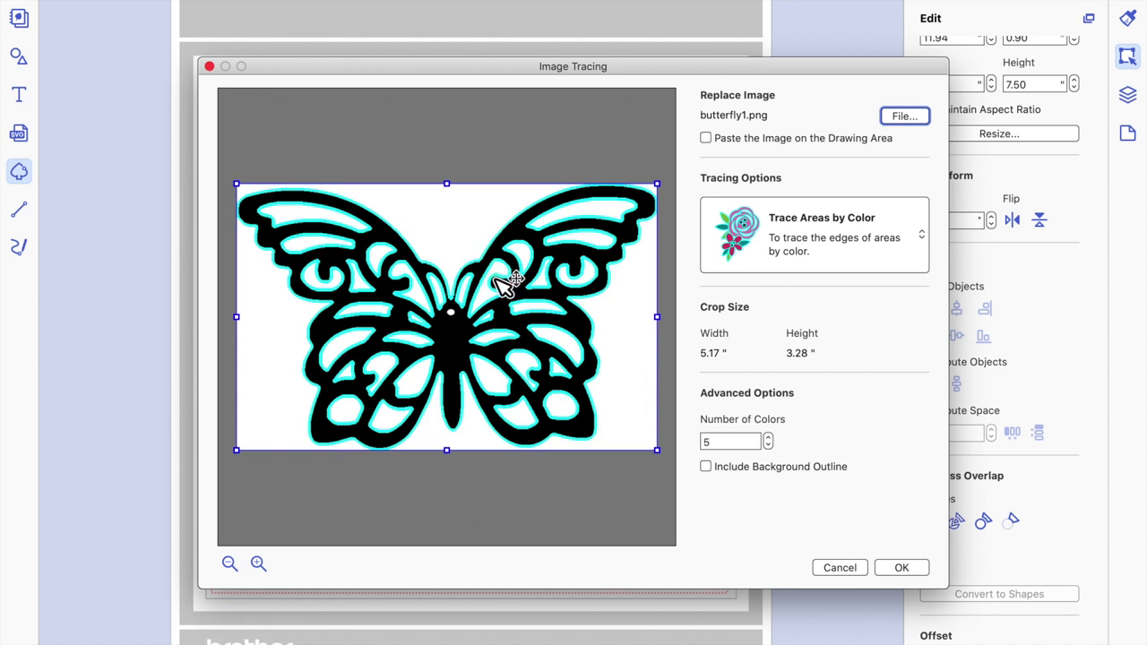
{"action": "left_click", "coordinate": [768, 447]}
{"action": "left_click", "coordinate": [767, 447]}
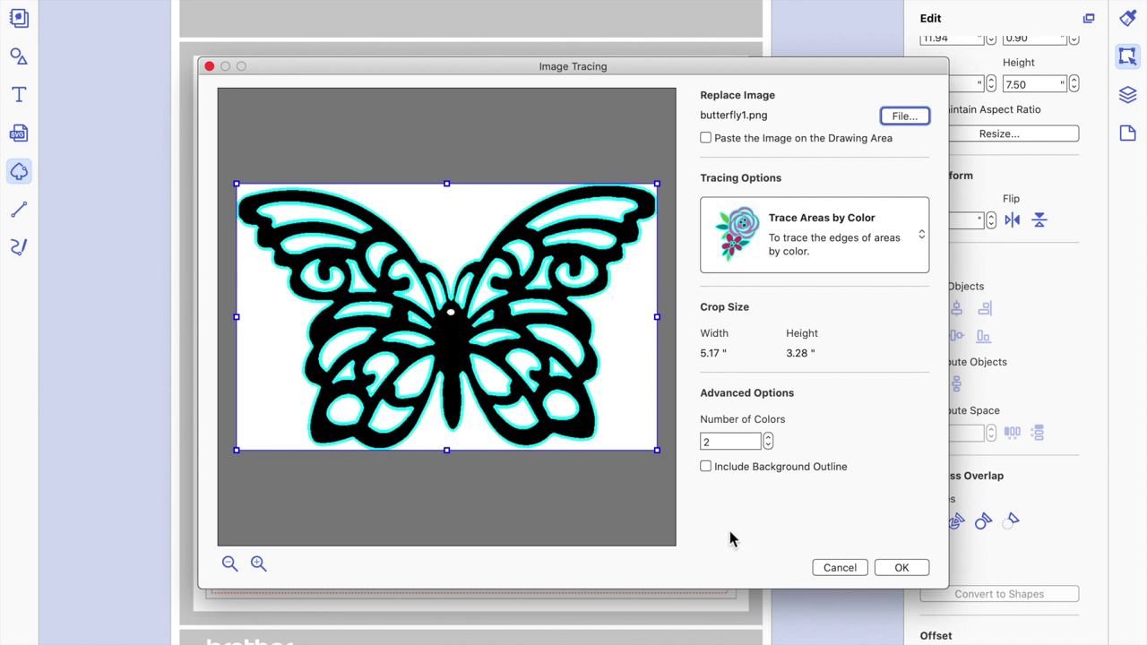
{"action": "left_click", "coordinate": [901, 568]}
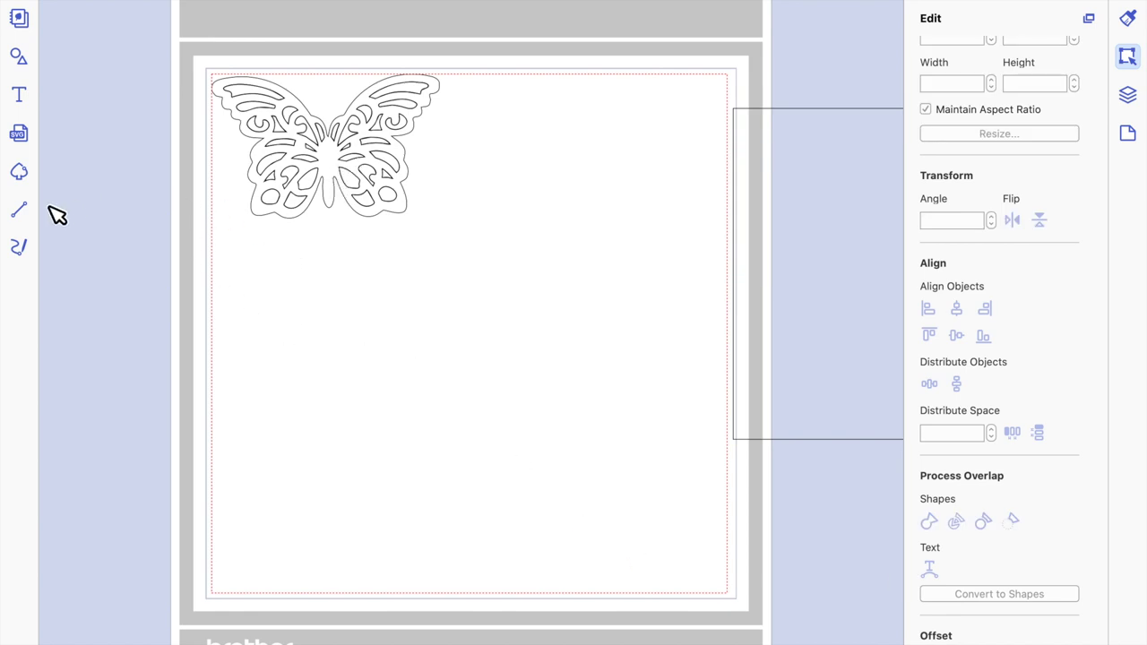
Try to trace the floral stencil JPEG with Trace Areas by Color and 2 colors, without pasting the image on the drawing area.
{"action": "left_click", "coordinate": [20, 173]}
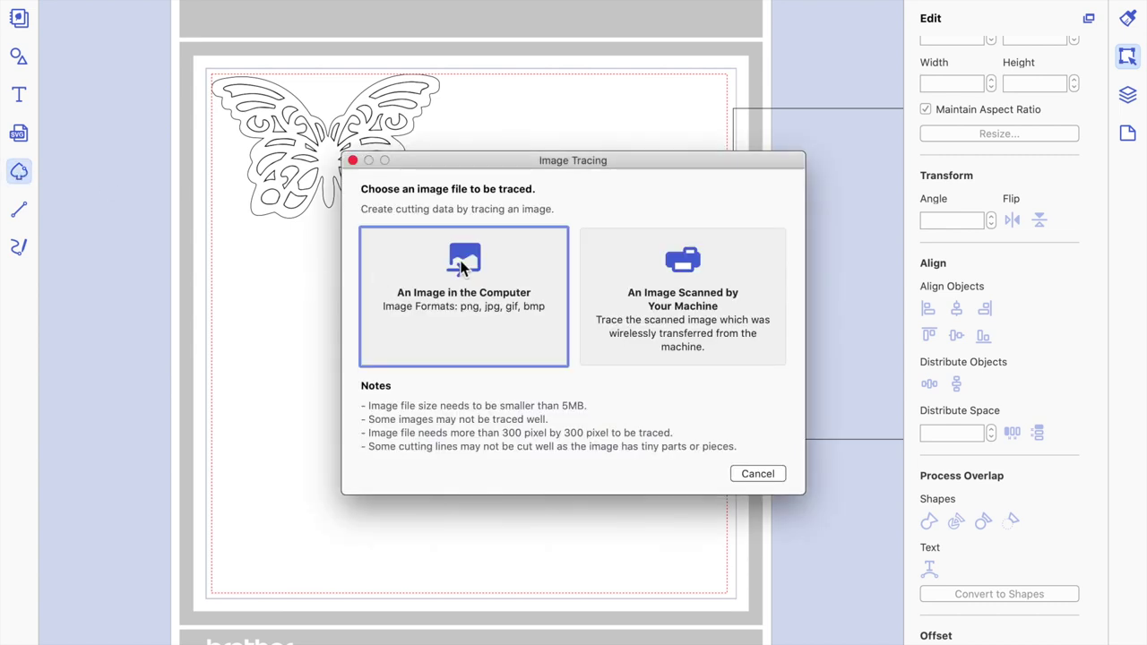
{"action": "left_click", "coordinate": [460, 262]}
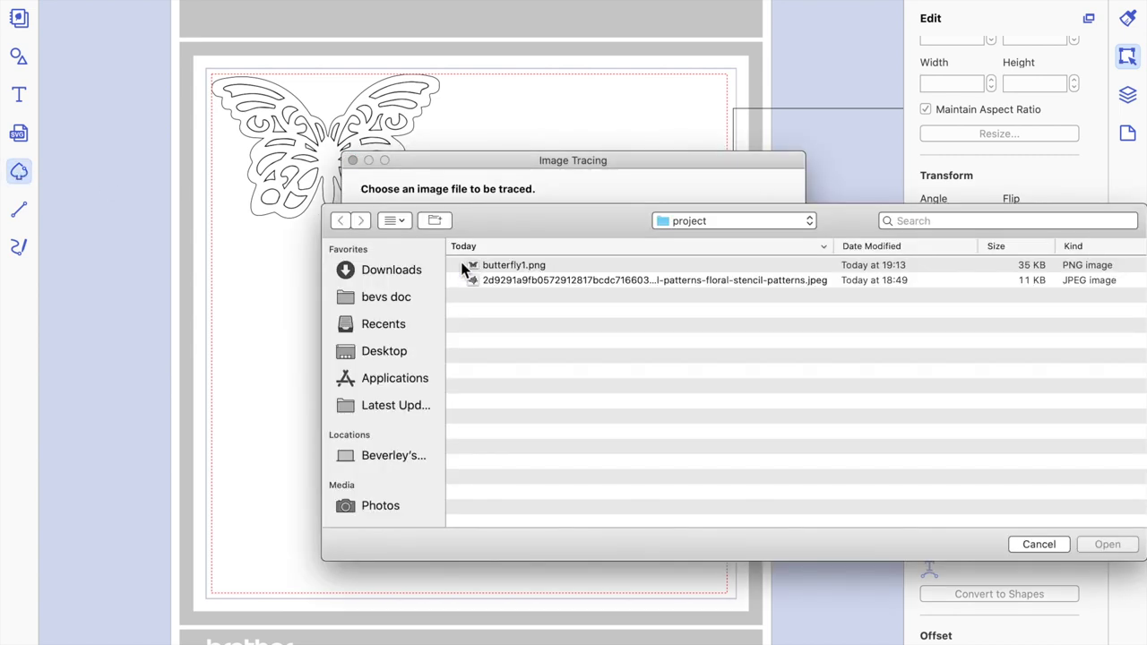
{"action": "double_click", "coordinate": [590, 281]}
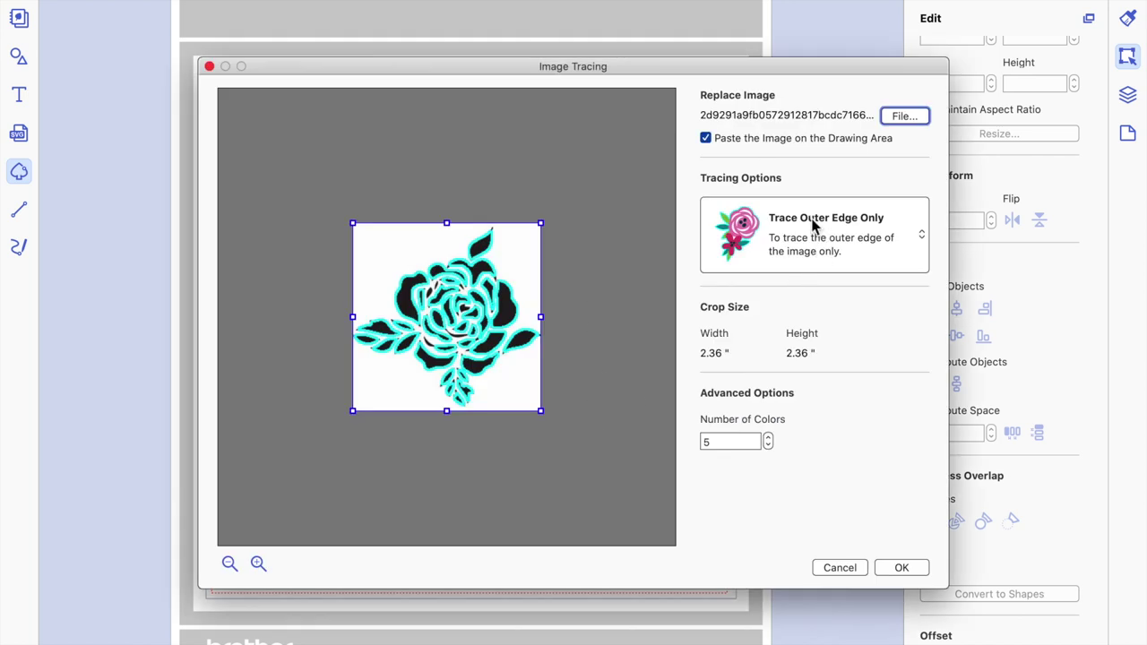
{"action": "left_click", "coordinate": [790, 237]}
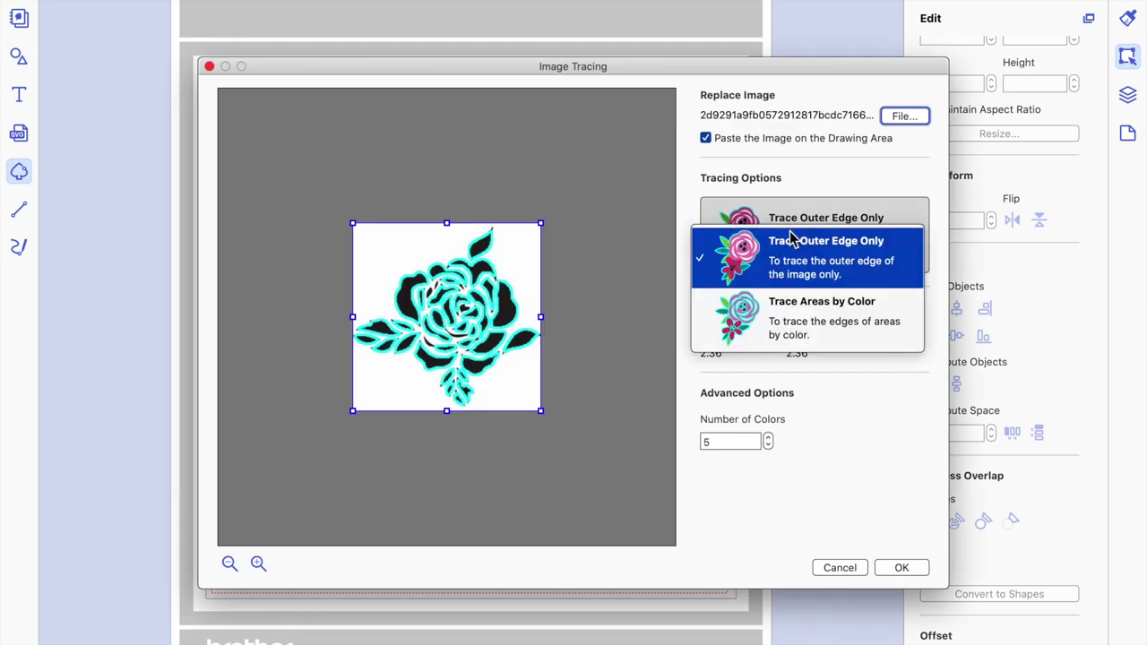
{"action": "left_click", "coordinate": [793, 312]}
{"action": "left_click", "coordinate": [768, 446]}
{"action": "left_click", "coordinate": [768, 446]}
{"action": "left_click", "coordinate": [768, 446]}
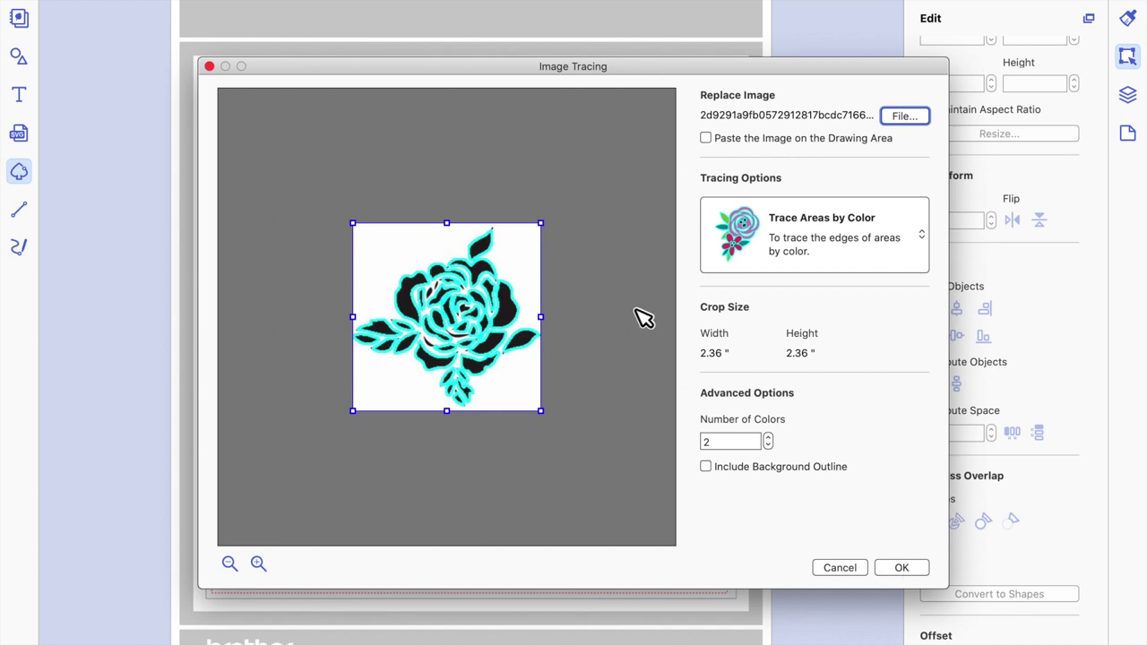
{"action": "left_click", "coordinate": [209, 66]}
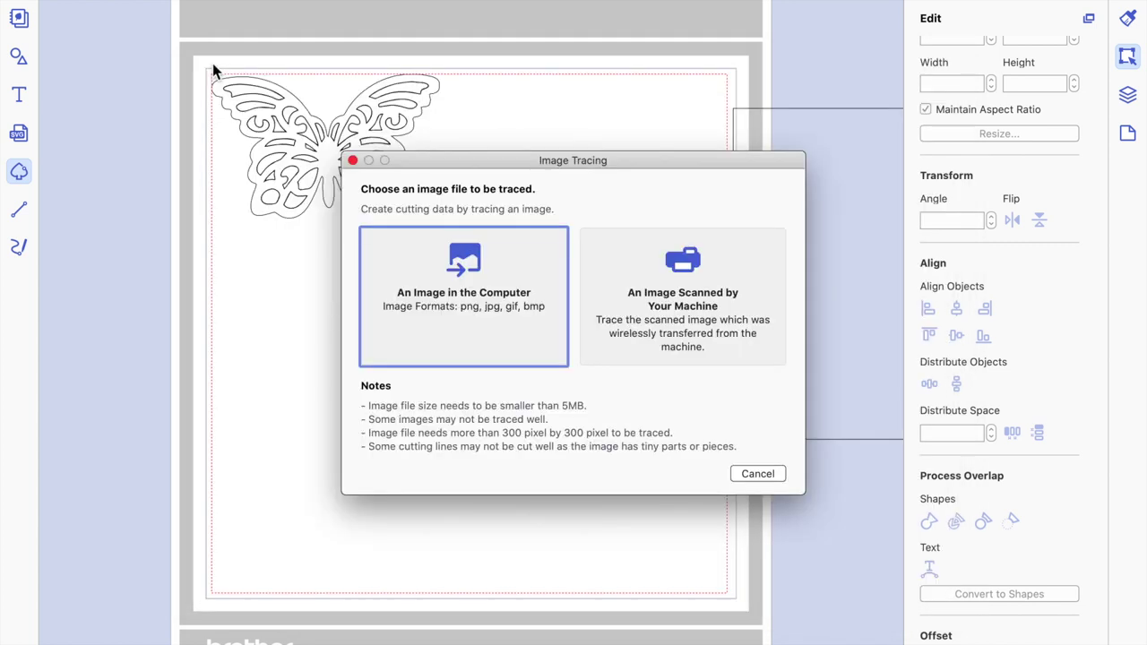
Dismiss Image Tracing and move all the traced butterfly pieces together to the lower right area of the mat.
{"action": "left_click", "coordinate": [353, 161]}
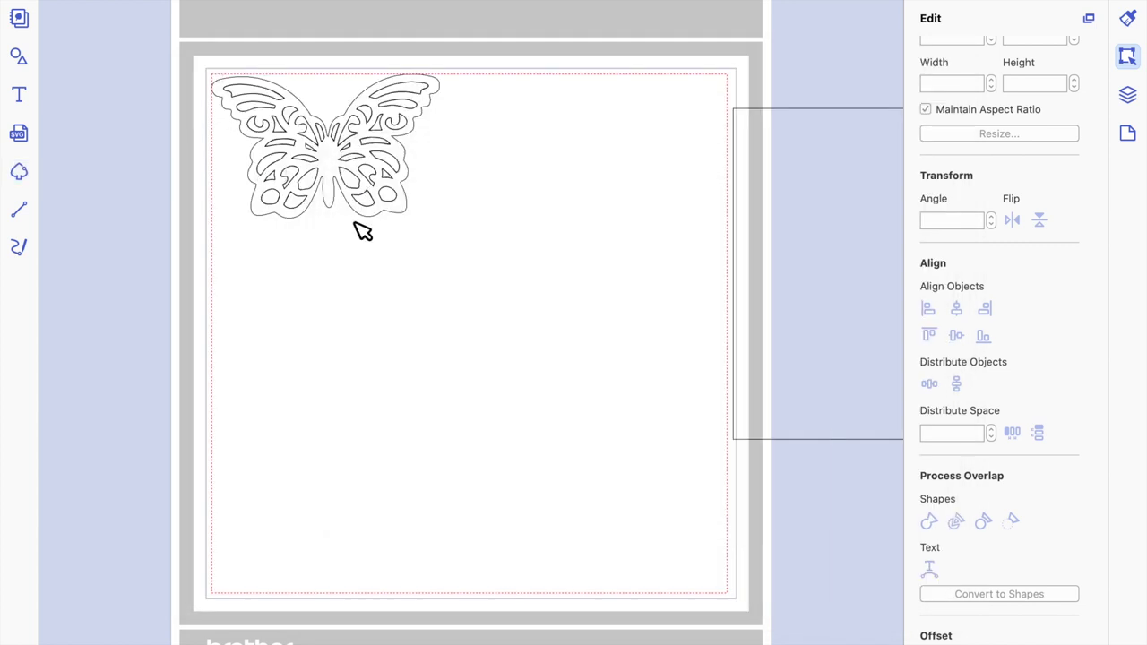
{"action": "left_click_drag", "start_coordinate": [203, 64], "coordinate": [432, 268]}
{"action": "left_click_drag", "start_coordinate": [400, 192], "coordinate": [657, 494]}
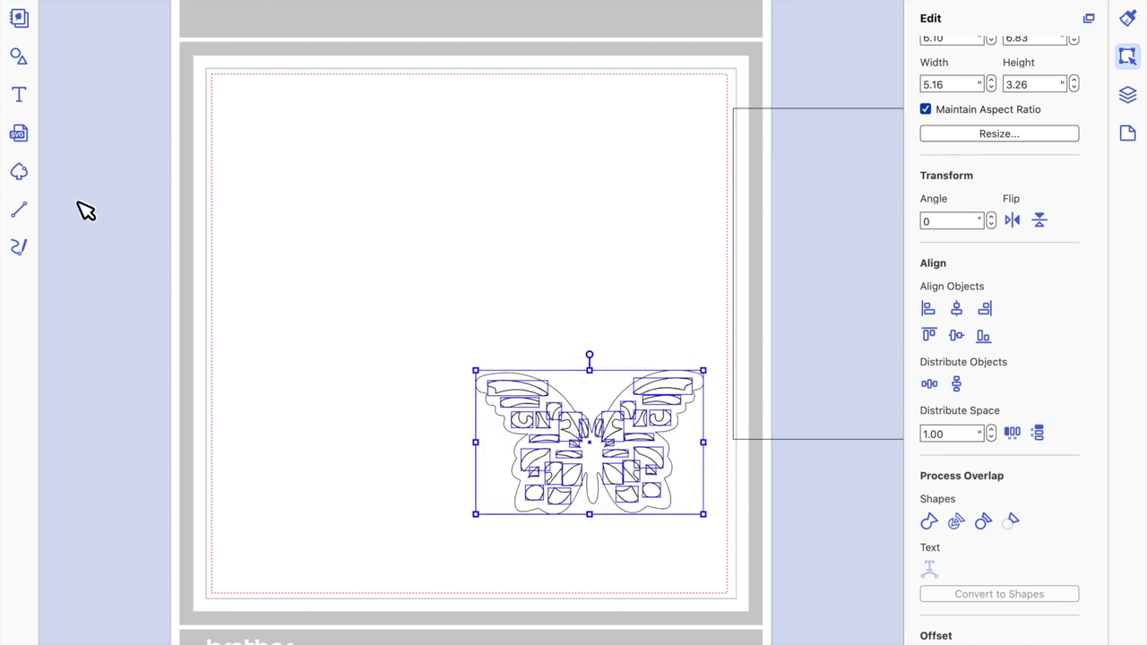
Load the floral stencil JPEG from the project folder into Image Tracing.
{"action": "left_click", "coordinate": [21, 176]}
{"action": "left_click", "coordinate": [513, 306]}
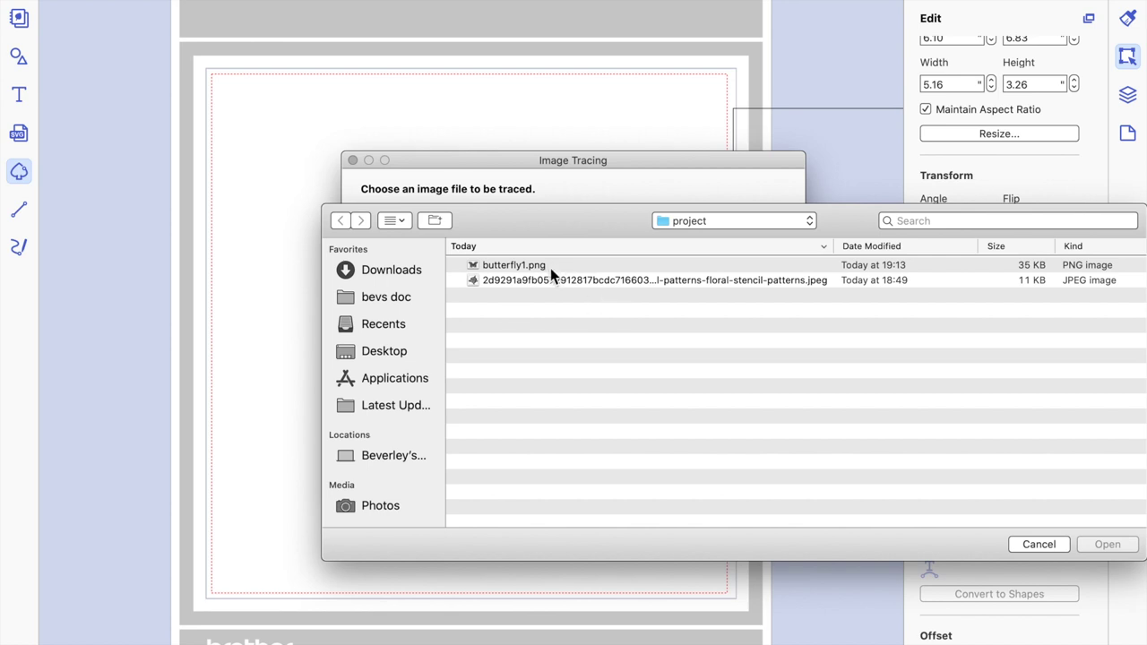
{"action": "double_click", "coordinate": [551, 280]}
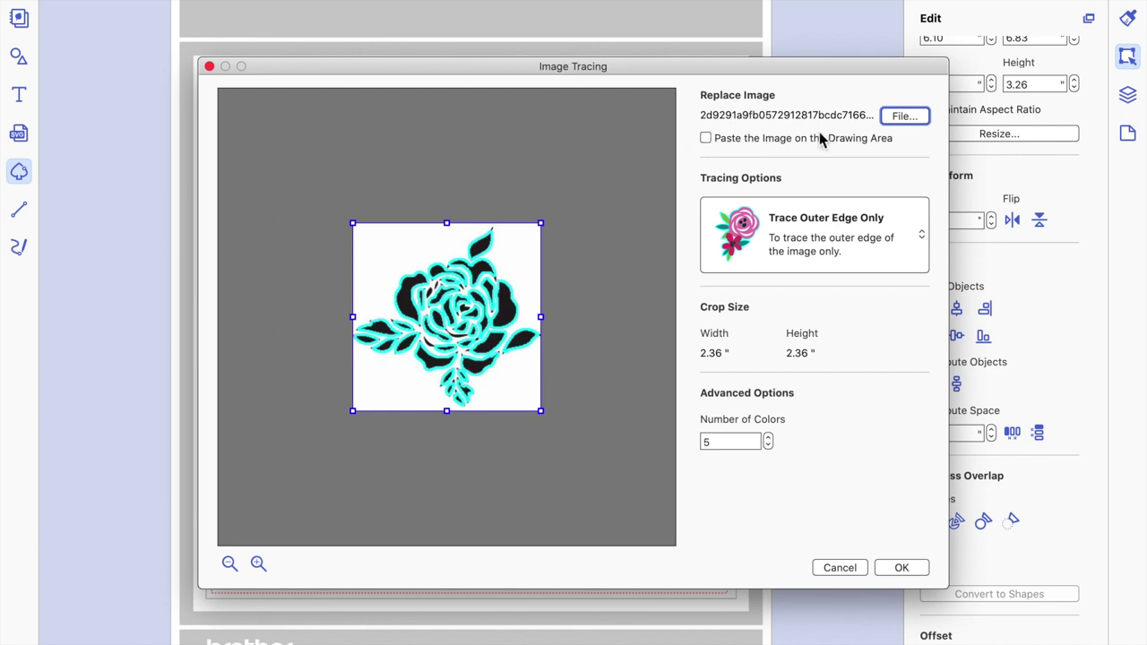
Trace the rose with Trace Areas by Color, using 2 colors and no background outline.
{"action": "left_click", "coordinate": [842, 235]}
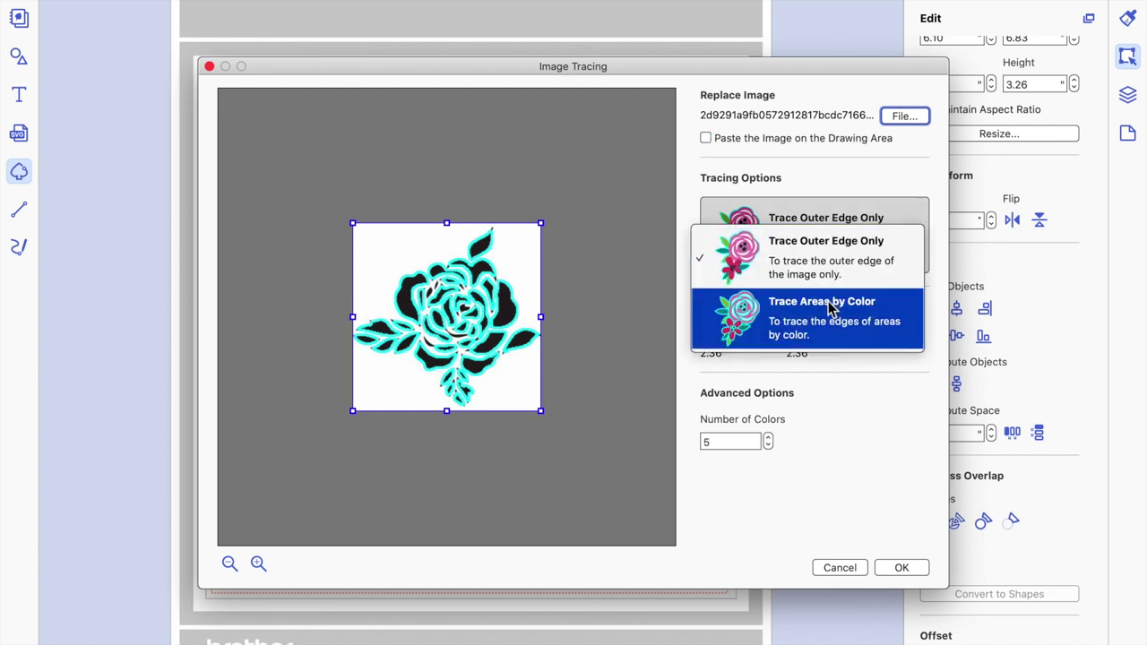
{"action": "left_click", "coordinate": [823, 404]}
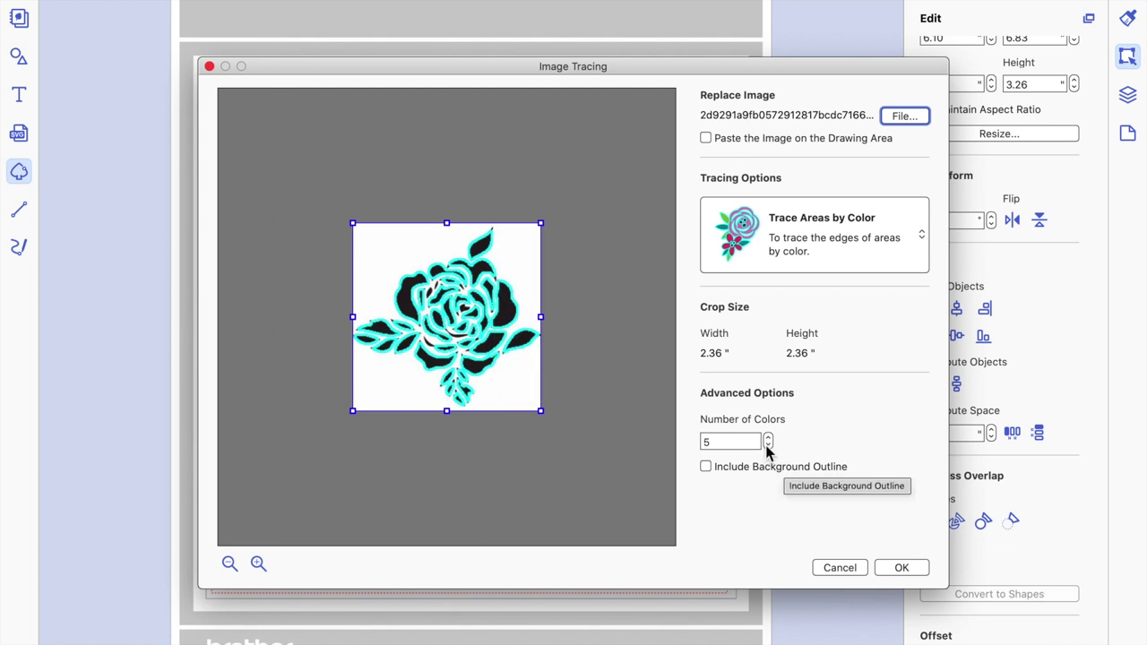
{"action": "left_click", "coordinate": [768, 446]}
{"action": "left_click", "coordinate": [768, 447]}
{"action": "left_click", "coordinate": [768, 446]}
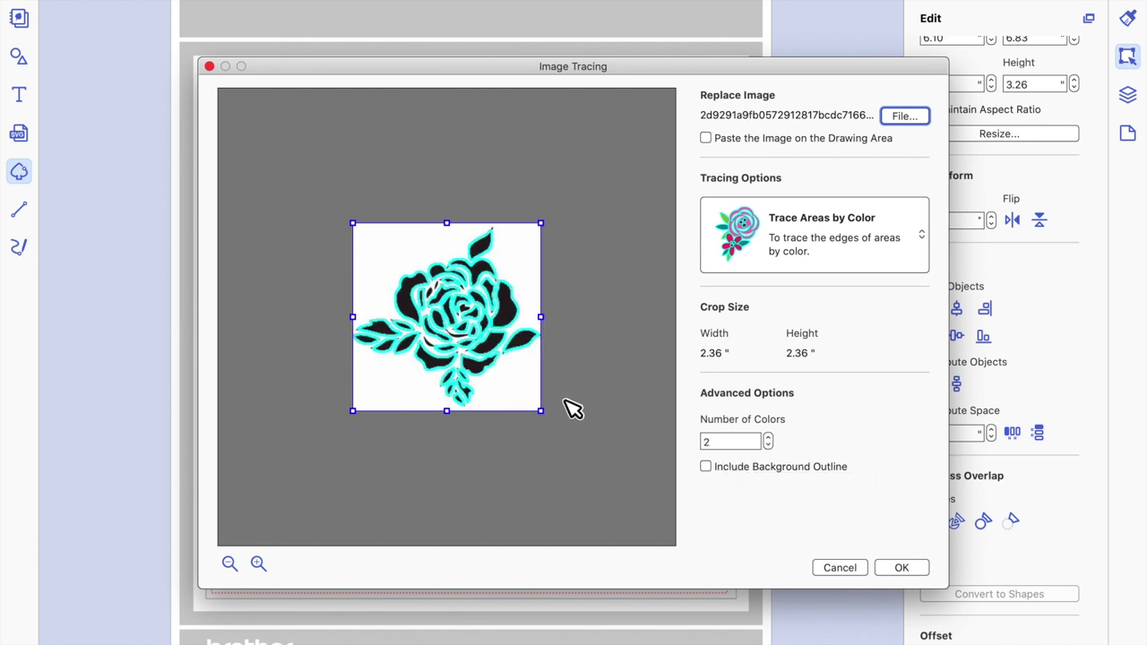
{"action": "left_click", "coordinate": [900, 568]}
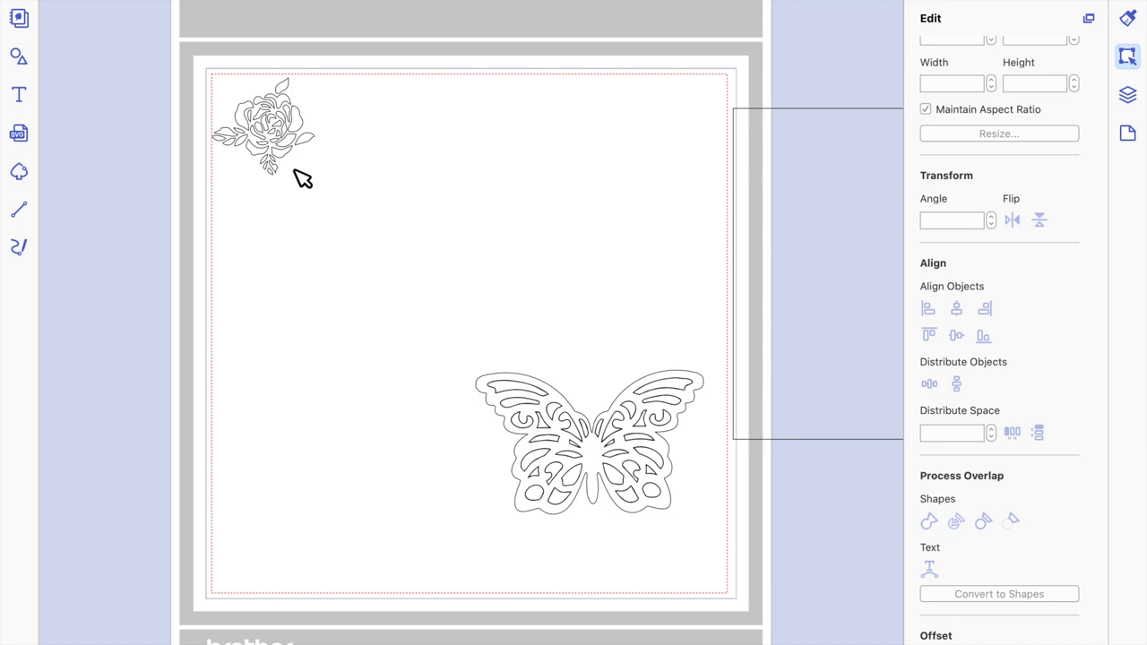
Select all the traced rose pieces and group them into one object.
{"action": "left_click_drag", "start_coordinate": [204, 55], "coordinate": [351, 223]}
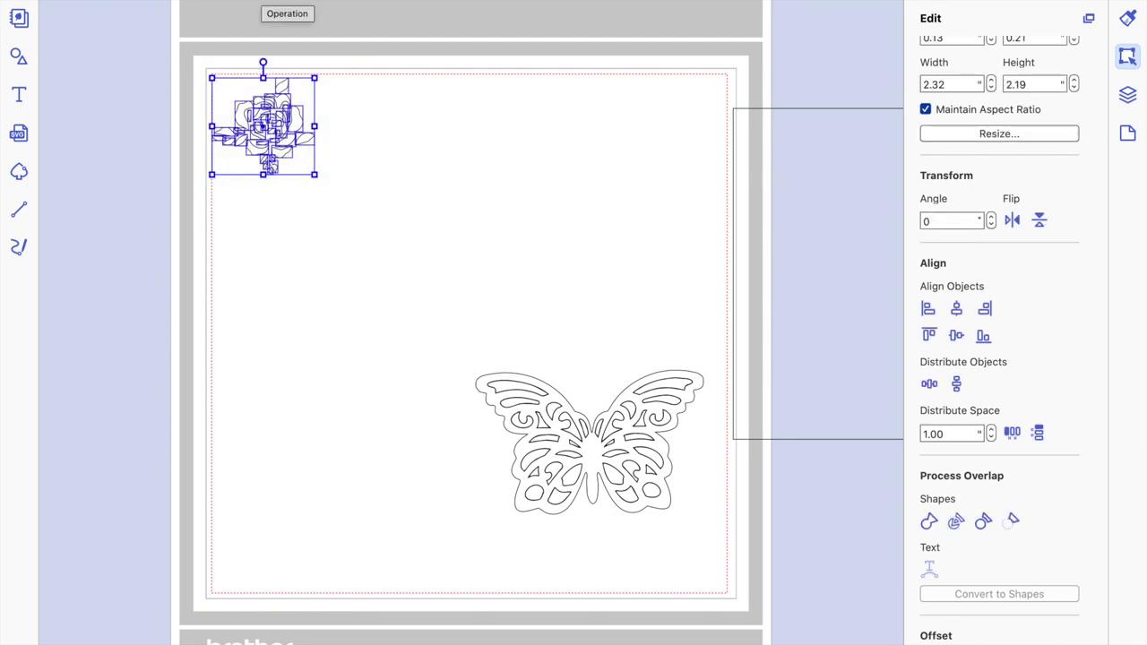
{"action": "right_click", "coordinate": [269, 125]}
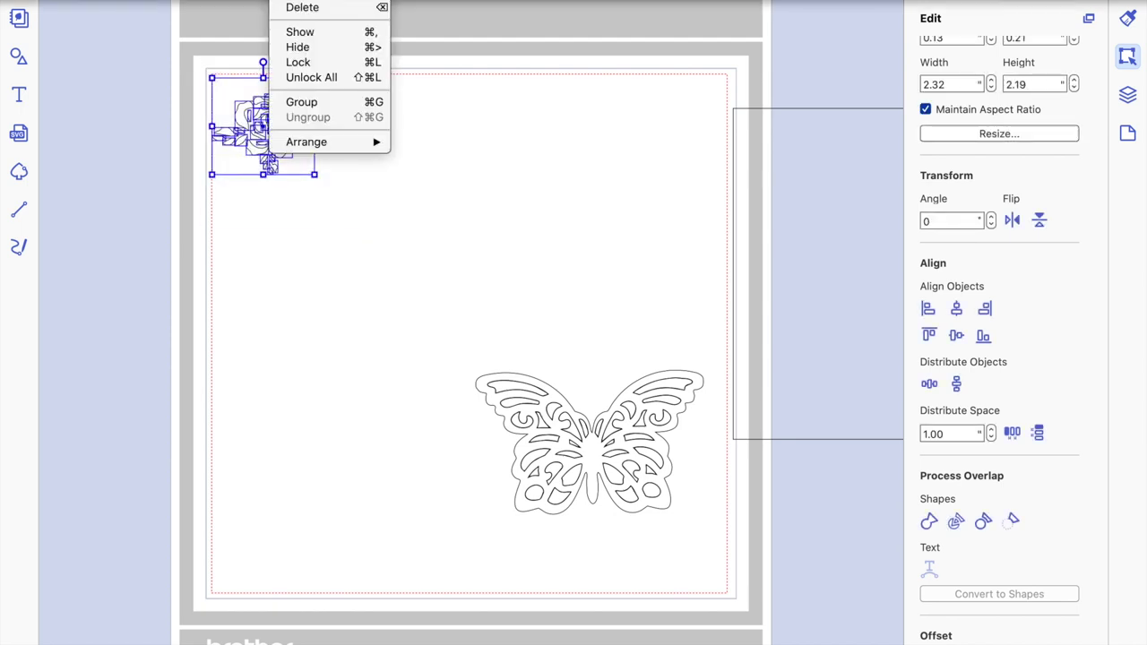
{"action": "left_click", "coordinate": [316, 105]}
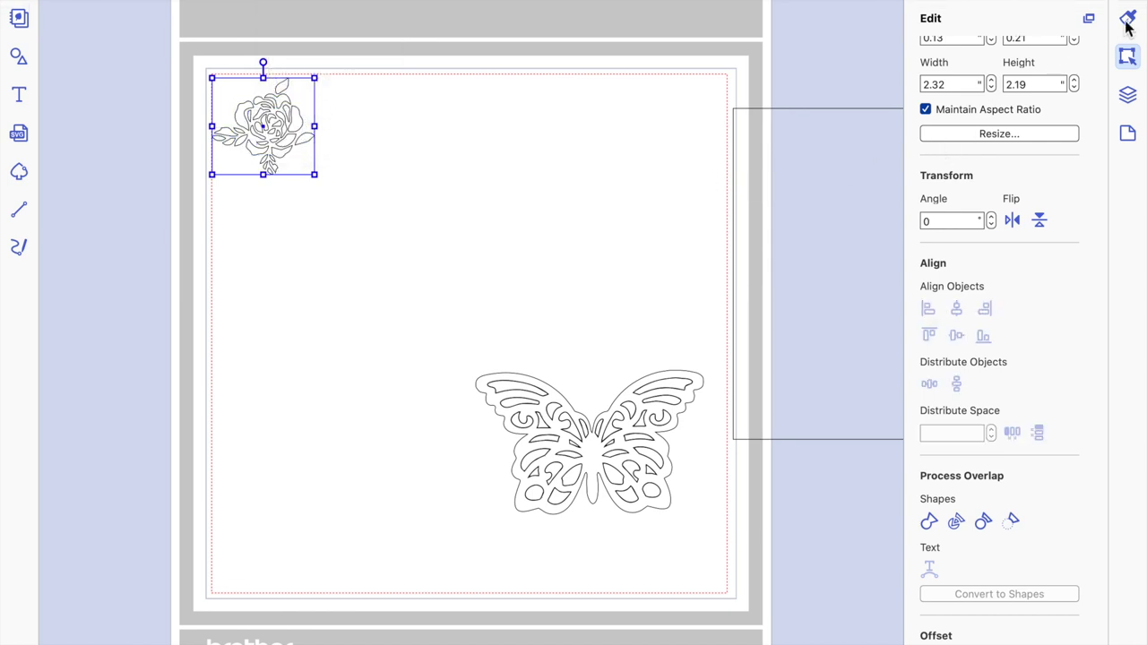
Fill the grouped rose with coral red and move it off the mat beyond its upper left corner.
{"action": "left_click", "coordinate": [1126, 20]}
{"action": "left_click", "coordinate": [959, 145]}
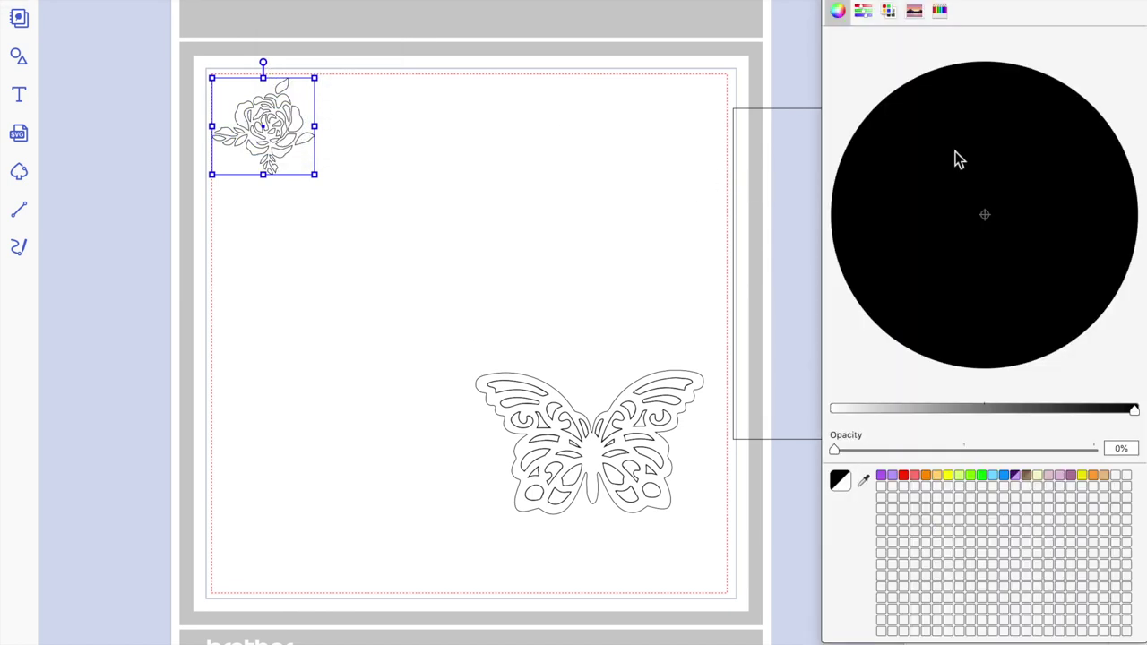
{"action": "left_click", "coordinate": [914, 476]}
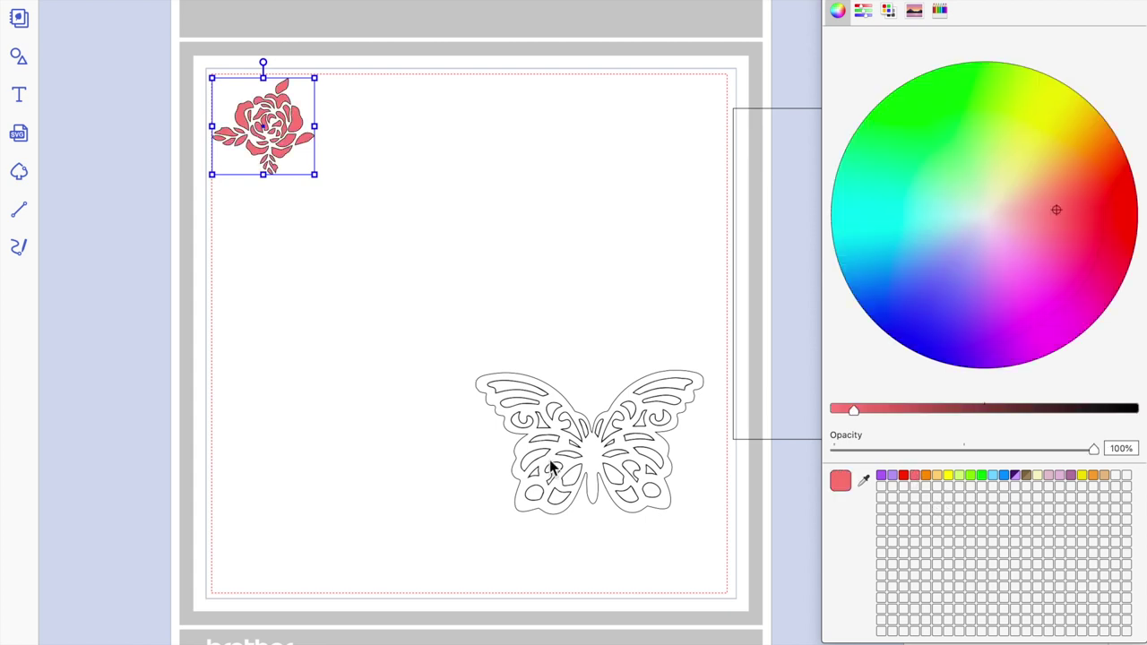
{"action": "left_click_drag", "start_coordinate": [305, 133], "coordinate": [149, 65]}
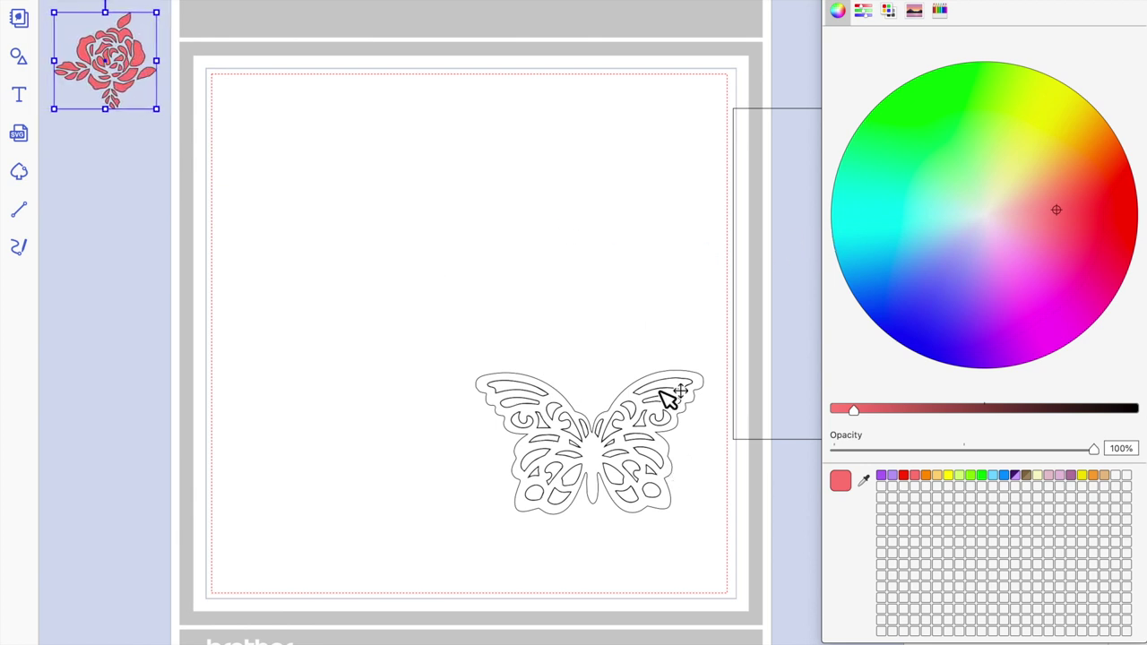
Move the large square from the mat's right side to overlap its left edge, clear of the butterfly.
{"action": "left_click", "coordinate": [783, 307]}
{"action": "left_click_drag", "start_coordinate": [501, 303], "coordinate": [212, 343]}
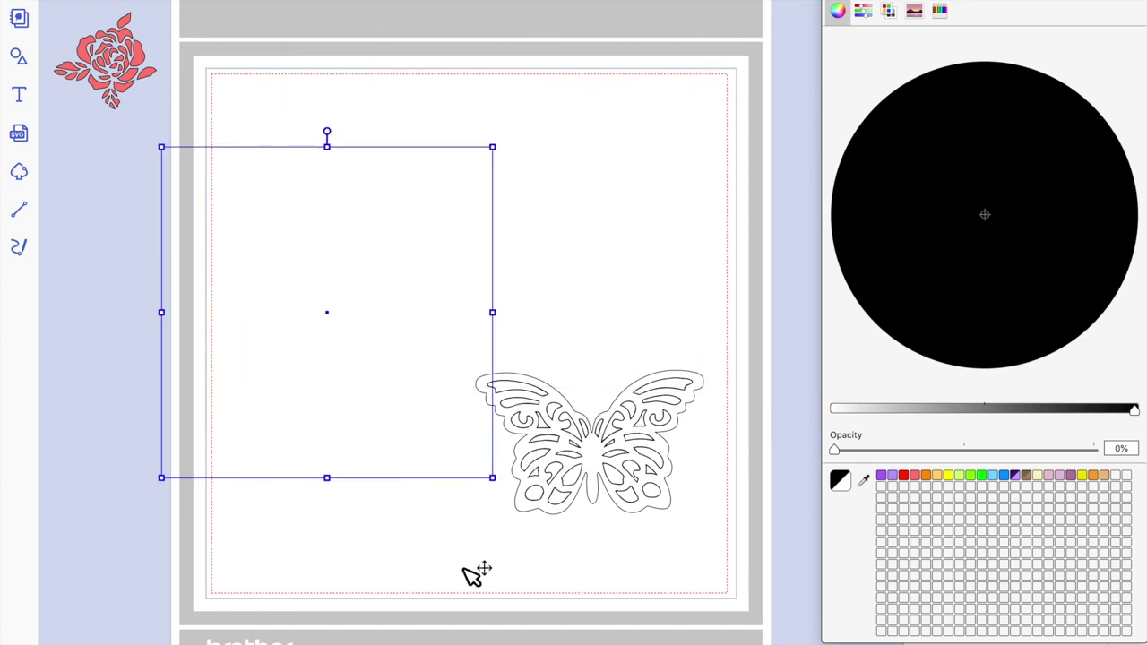
{"action": "left_click_drag", "start_coordinate": [438, 356], "coordinate": [323, 361]}
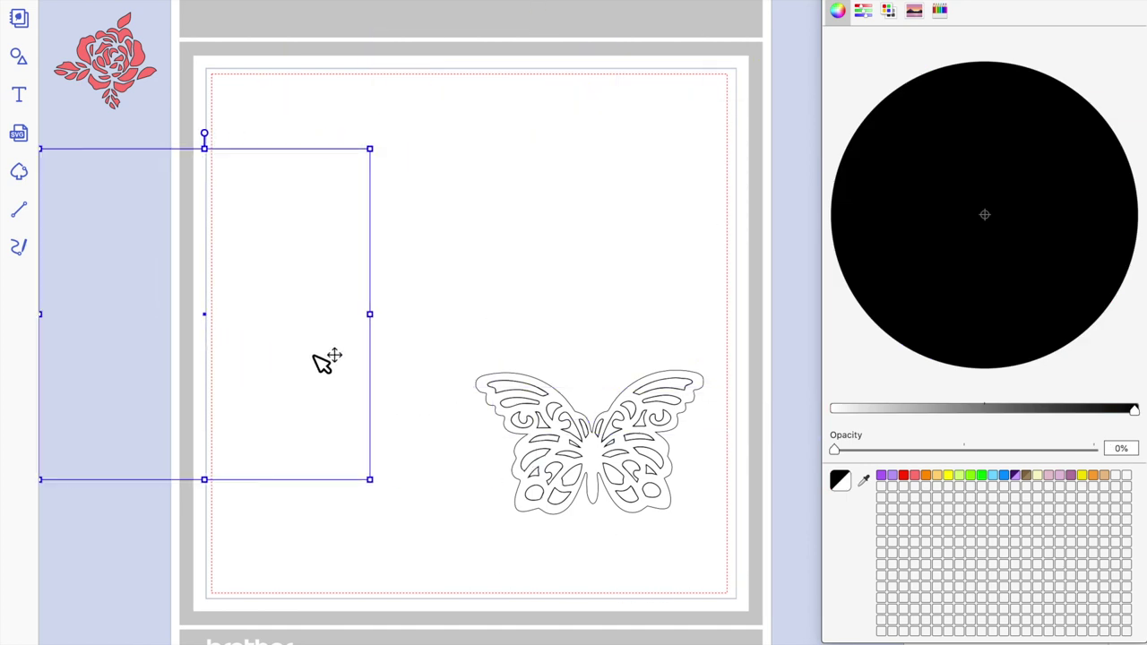
Select all the butterfly pieces and group them into one object.
{"action": "left_click", "coordinate": [604, 419]}
{"action": "left_click_drag", "start_coordinate": [726, 581], "coordinate": [451, 329]}
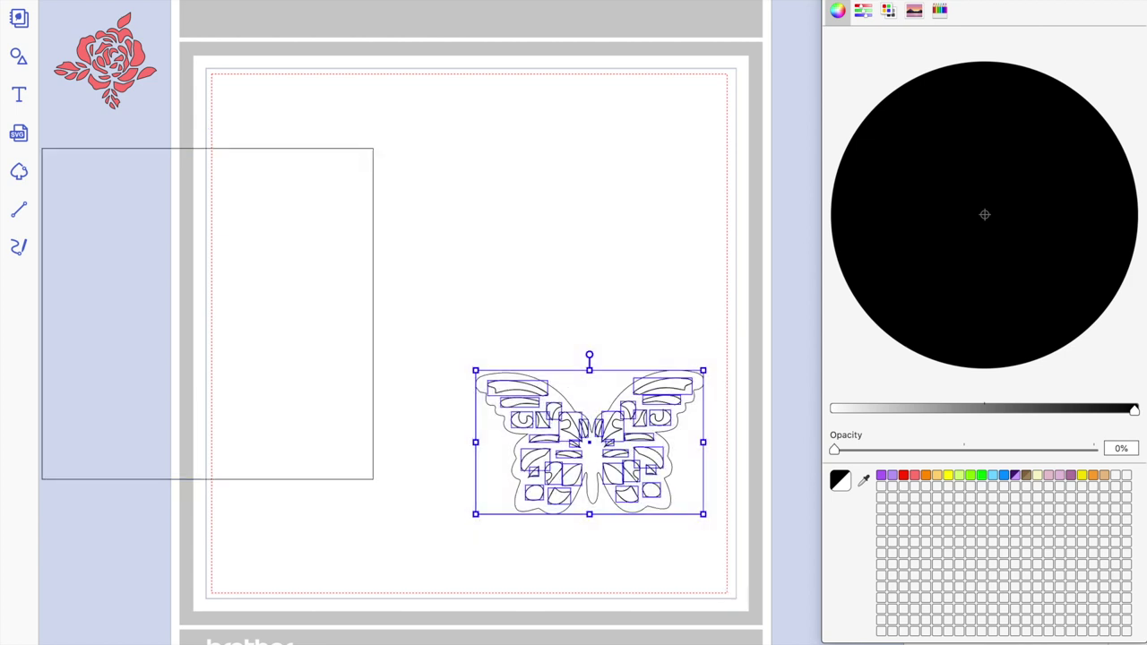
{"action": "left_click", "coordinate": [305, 1]}
{"action": "left_click", "coordinate": [314, 102]}
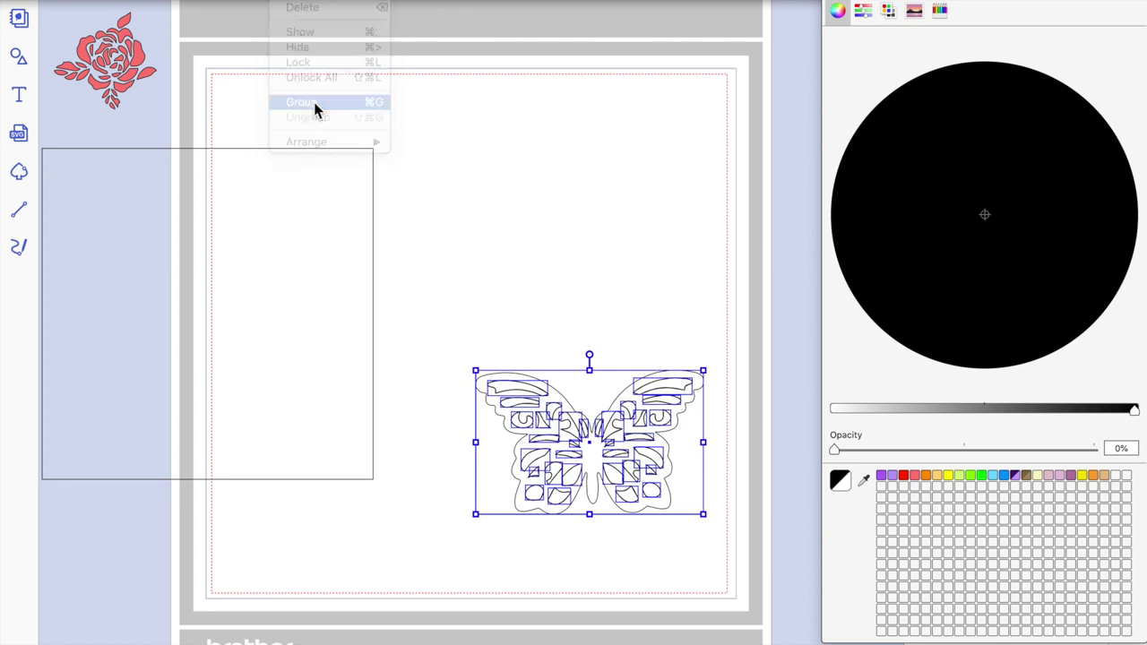
Align the grouped butterfly and the square with each other at center and middle.
{"action": "left_click", "coordinate": [346, 320], "text": "shift"}
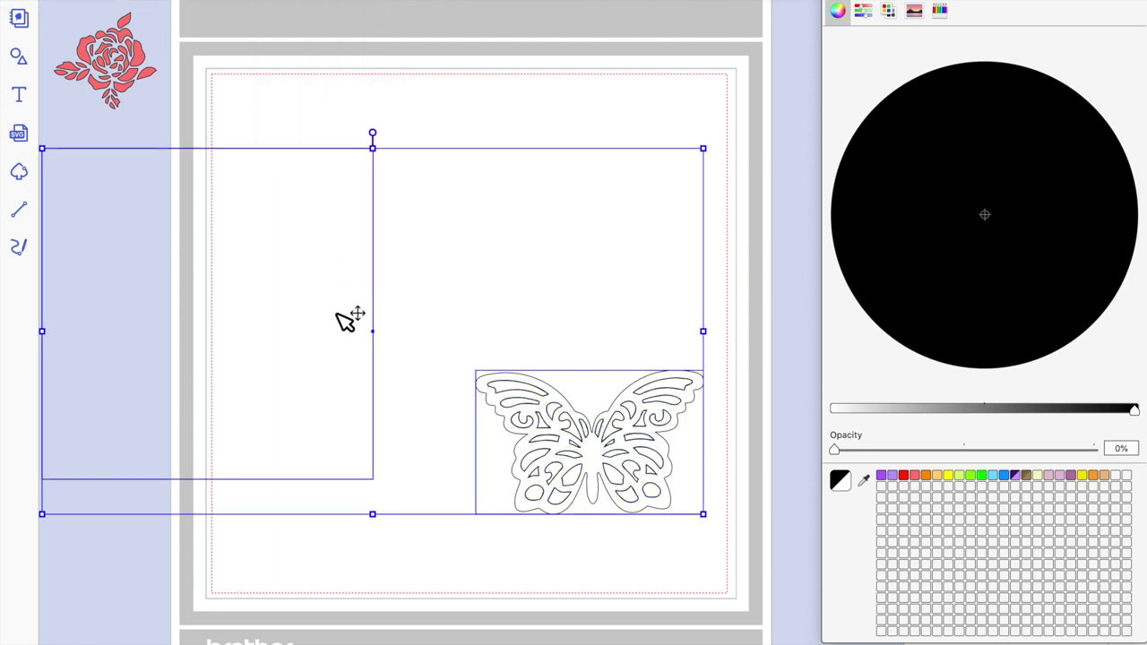
{"action": "left_click", "coordinate": [837, 6]}
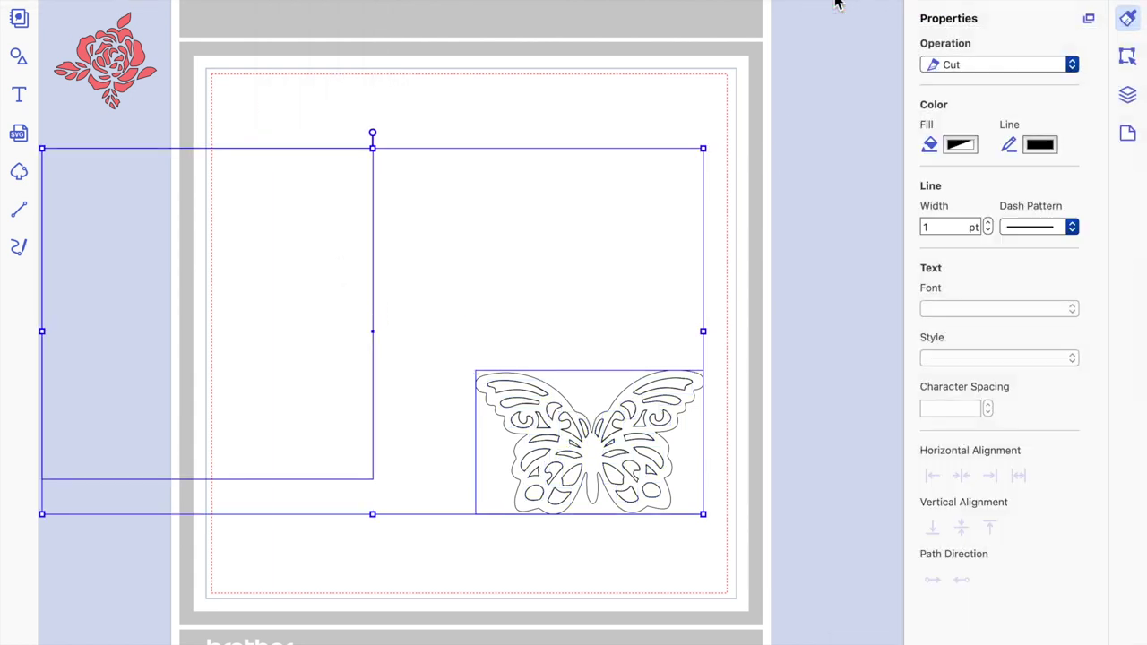
{"action": "left_click", "coordinate": [1129, 99]}
{"action": "left_click", "coordinate": [1130, 60]}
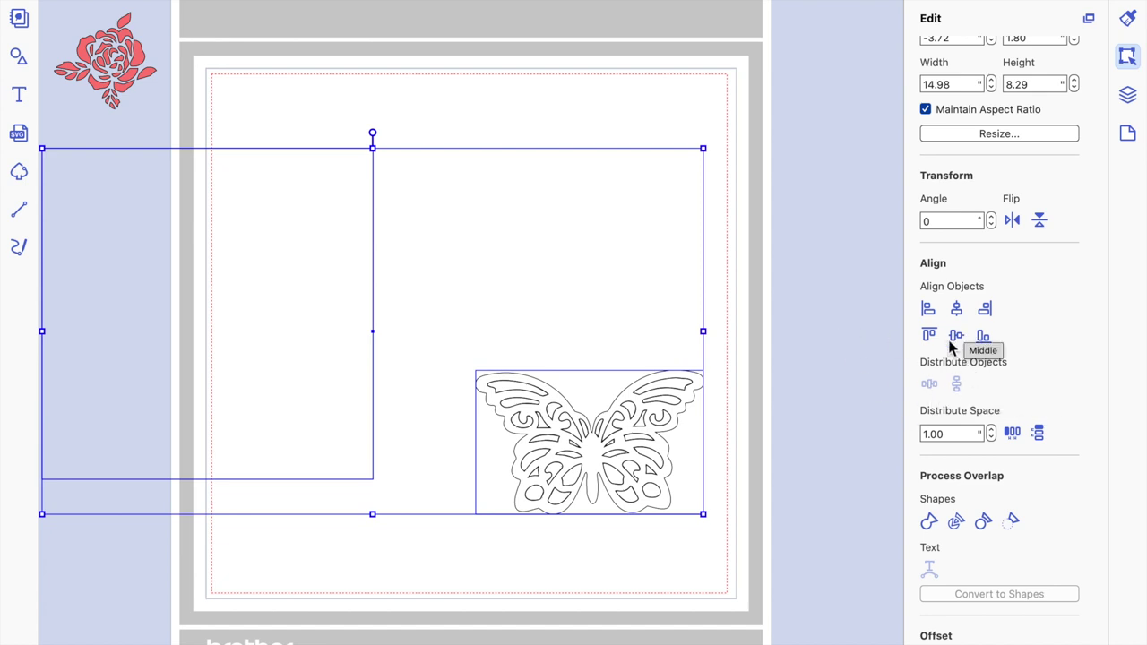
{"action": "left_click", "coordinate": [959, 312]}
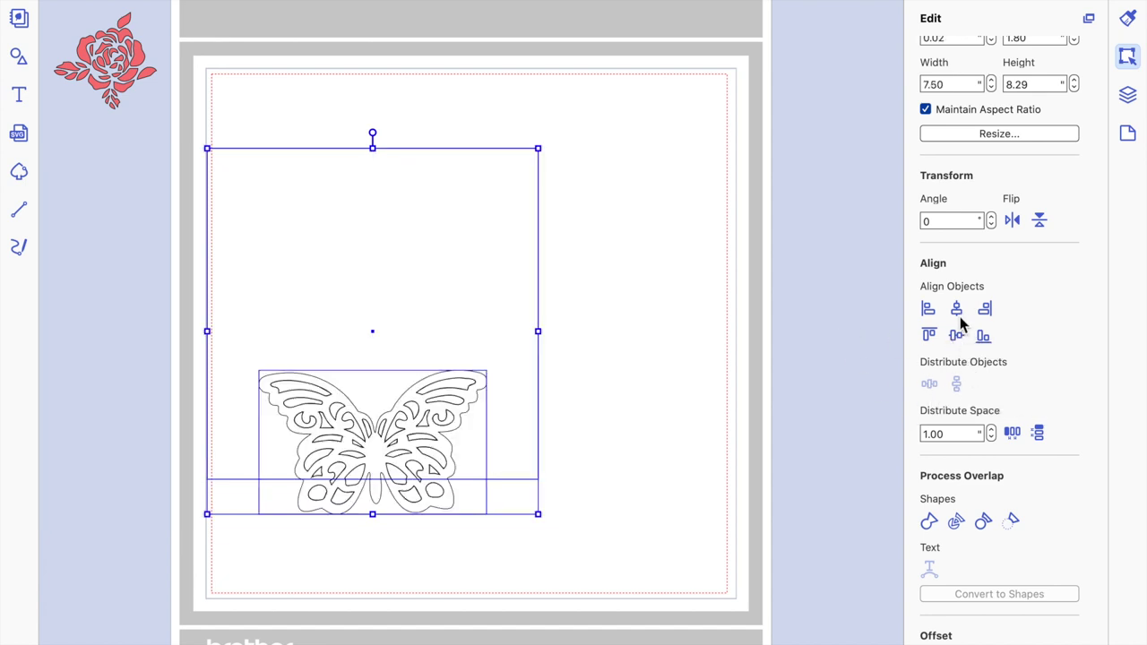
{"action": "left_click", "coordinate": [952, 340]}
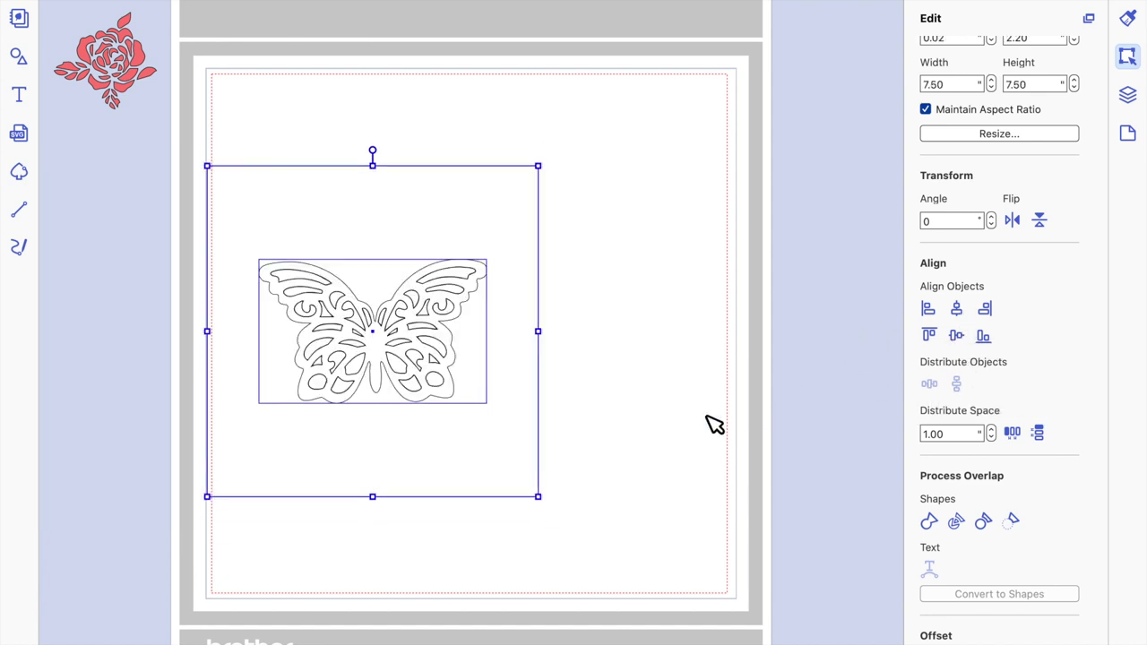
{"action": "left_click", "coordinate": [648, 453]}
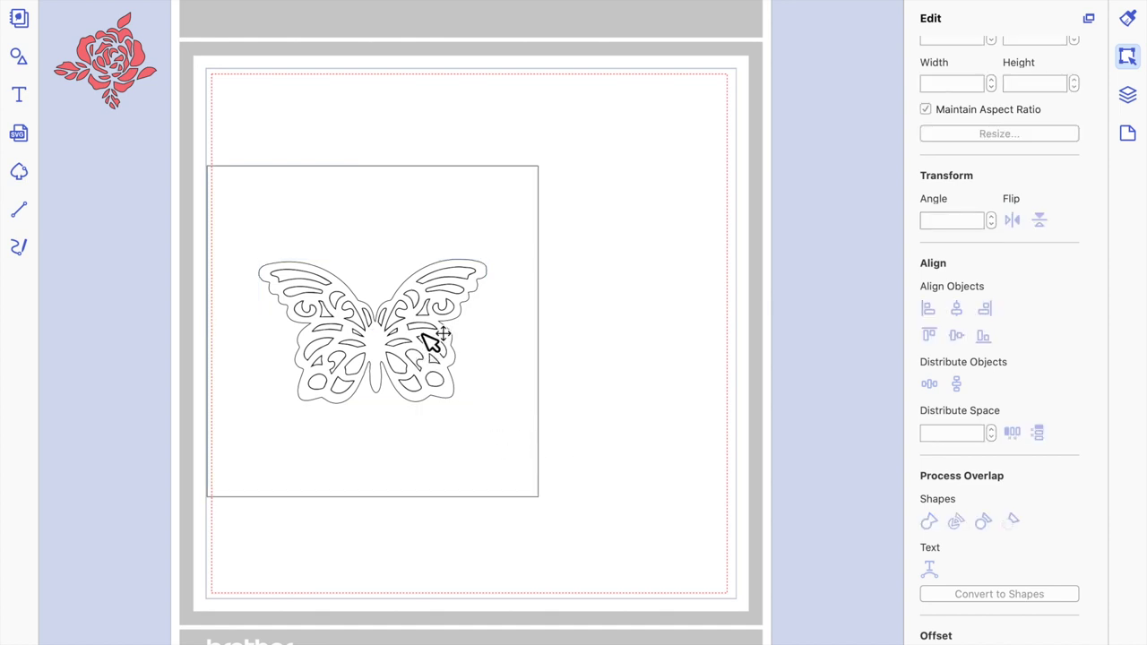
Set the butterfly's width to 6.25 inches with its aspect ratio maintained.
{"action": "left_click", "coordinate": [452, 333]}
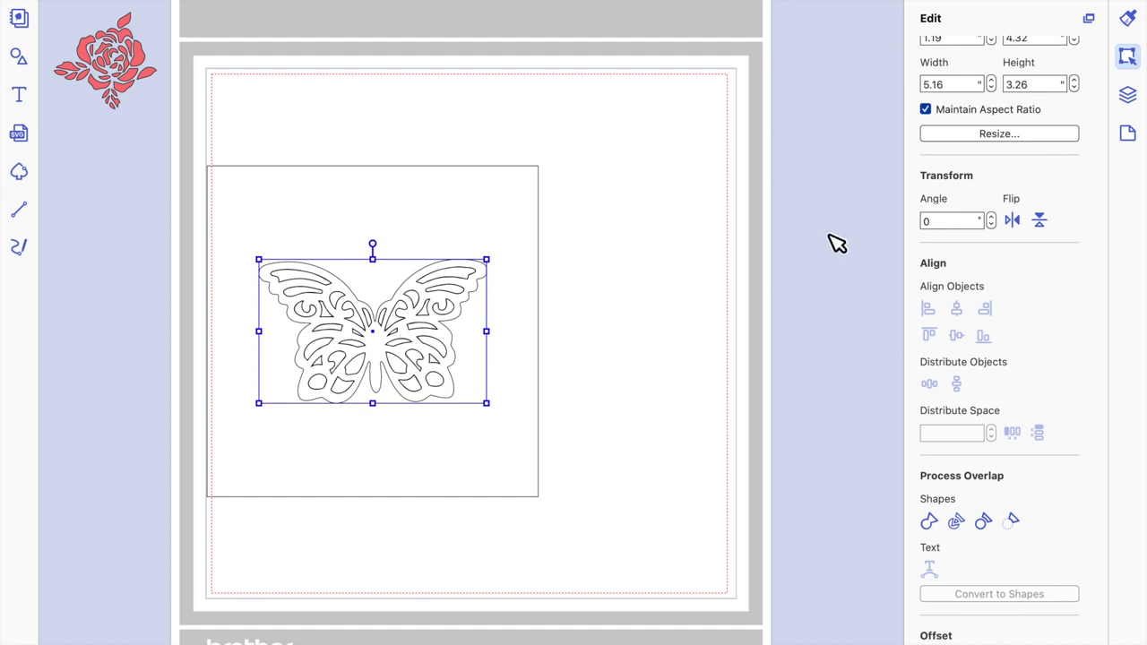
{"action": "left_click", "coordinate": [951, 84]}
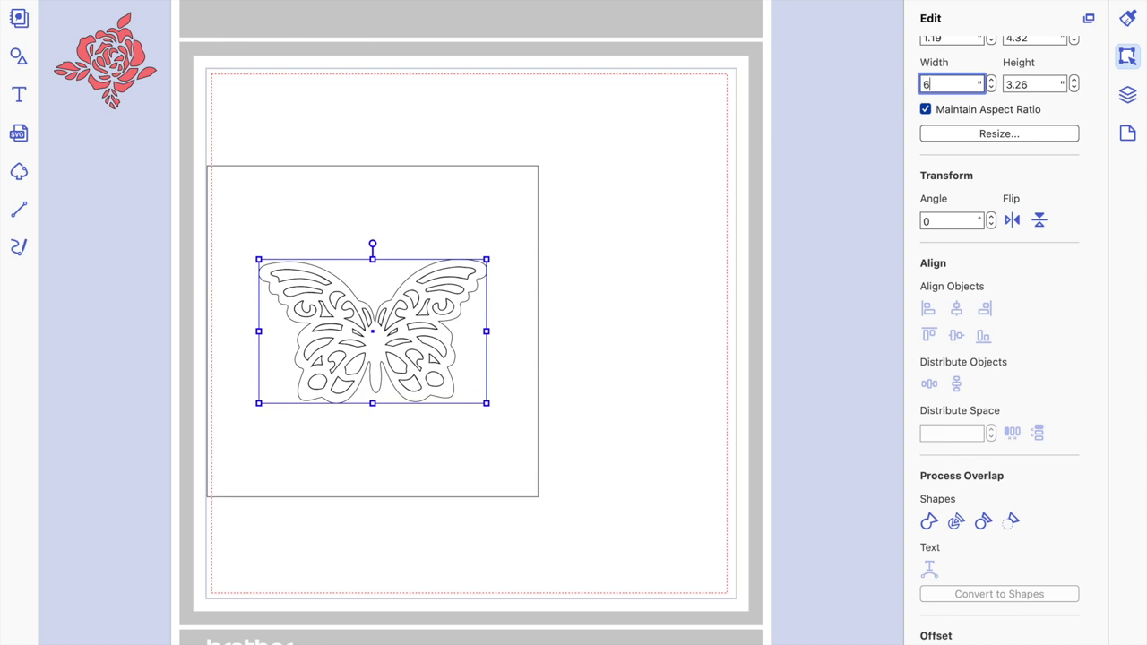
{"action": "key", "text": "Return"}
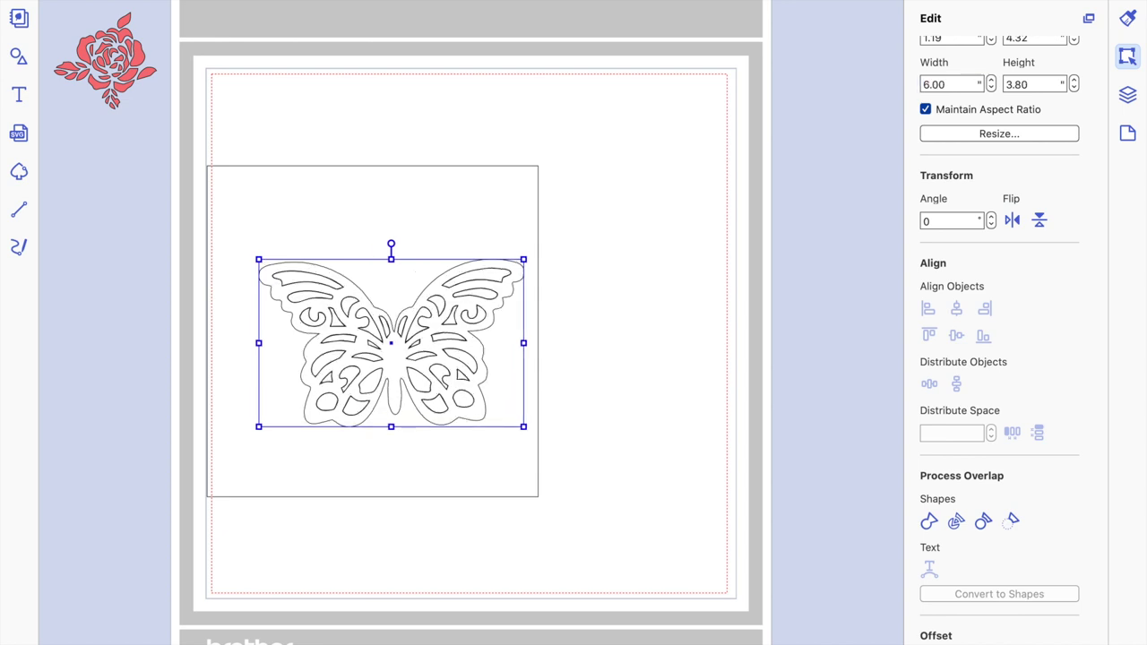
{"action": "double_click", "coordinate": [956, 84]}
{"action": "type", "text": "6"}
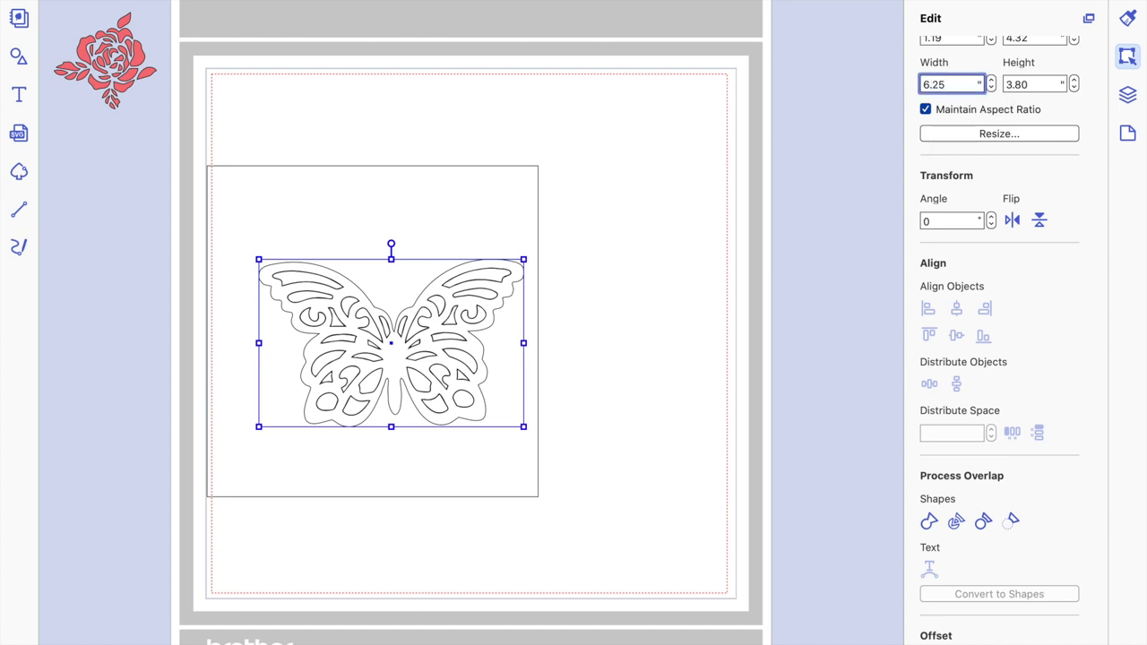
{"action": "key", "text": "Return"}
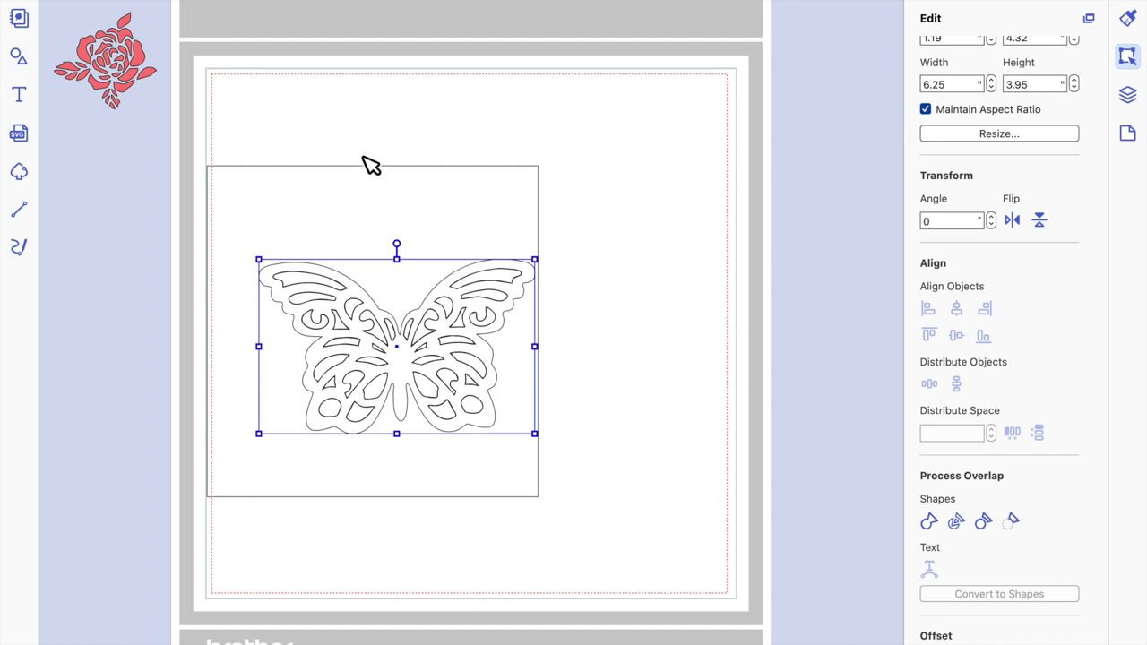
Realign the enlarged butterfly with the square, both horizontally at center and vertically at middle.
{"action": "left_click", "coordinate": [383, 204]}
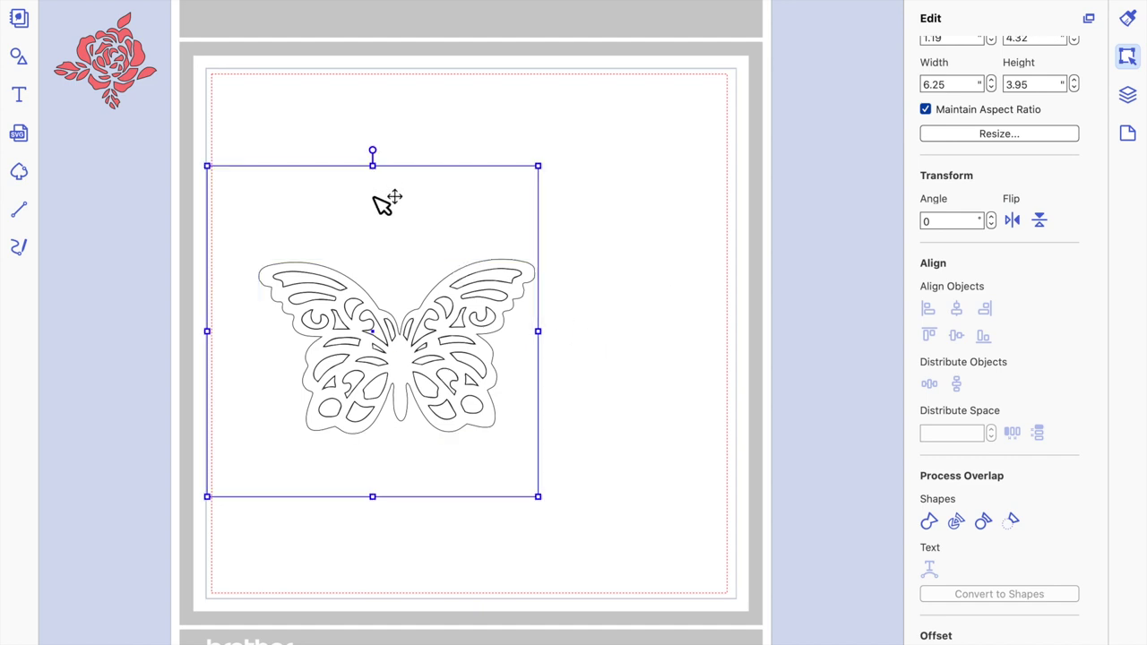
{"action": "left_click", "coordinate": [473, 346], "text": "shift"}
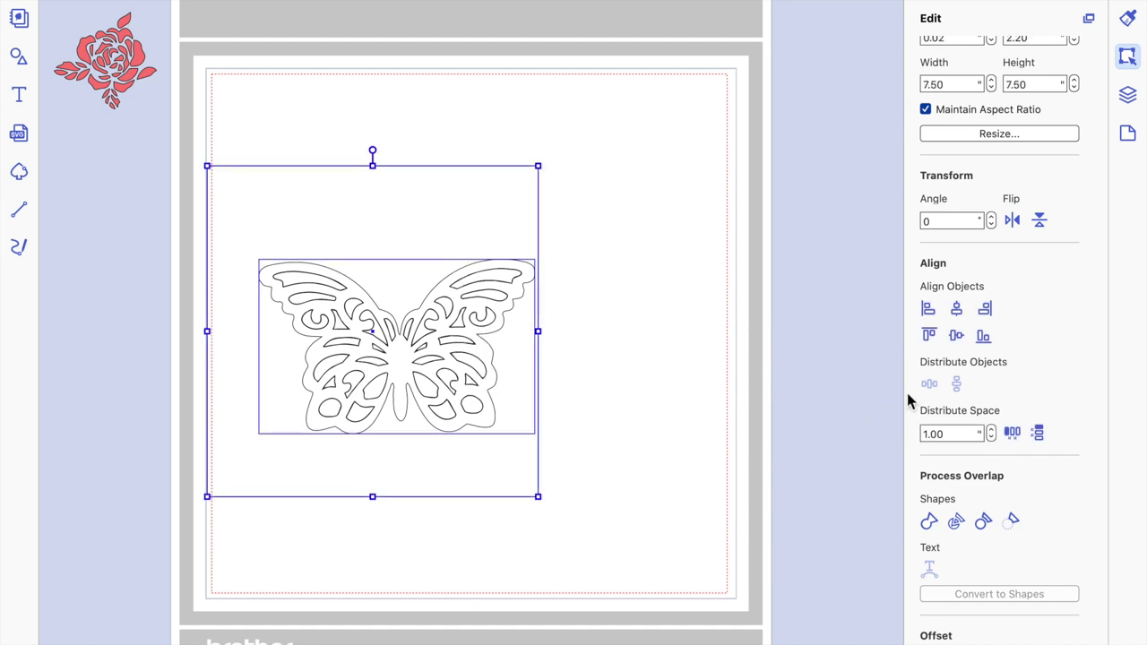
{"action": "left_click", "coordinate": [956, 308]}
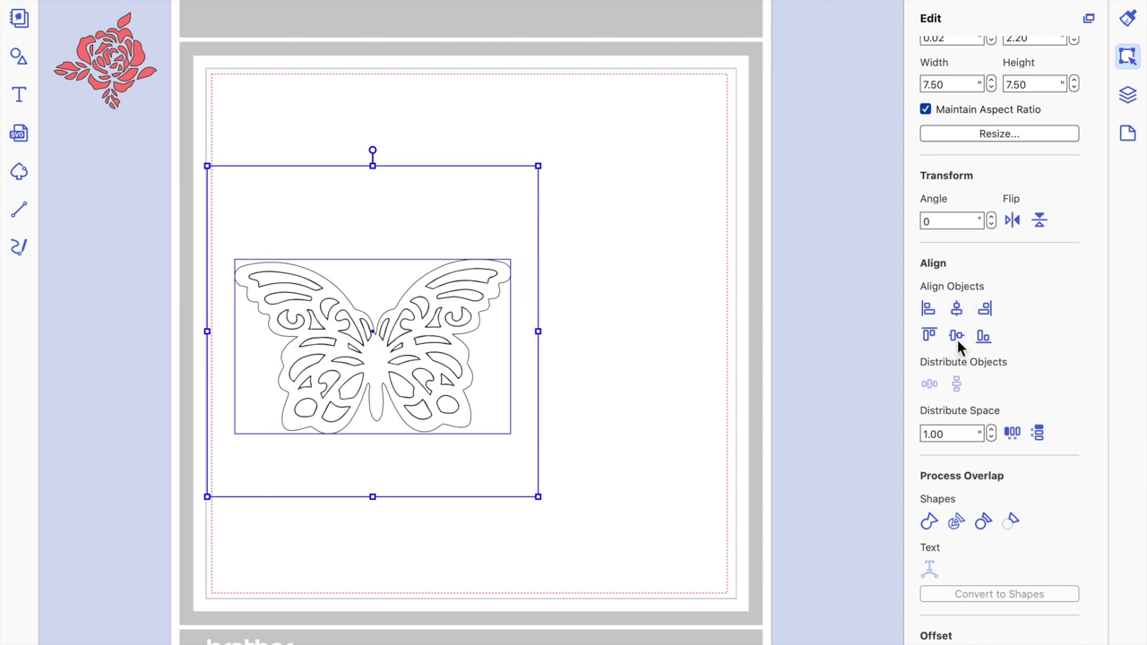
{"action": "left_click", "coordinate": [956, 335]}
{"action": "left_click", "coordinate": [631, 397]}
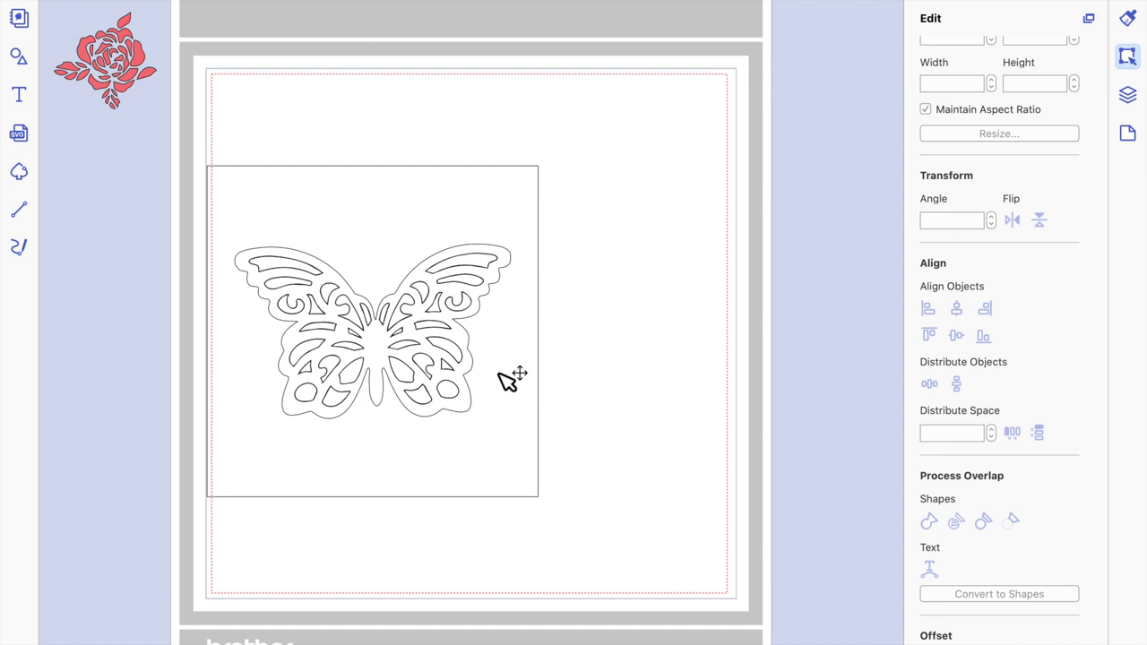
Move the square away from the butterfly to extend past the mat's right edge, leaving nothing selected.
{"action": "left_click_drag", "start_coordinate": [501, 376], "coordinate": [846, 356]}
{"action": "left_click", "coordinate": [464, 408]}
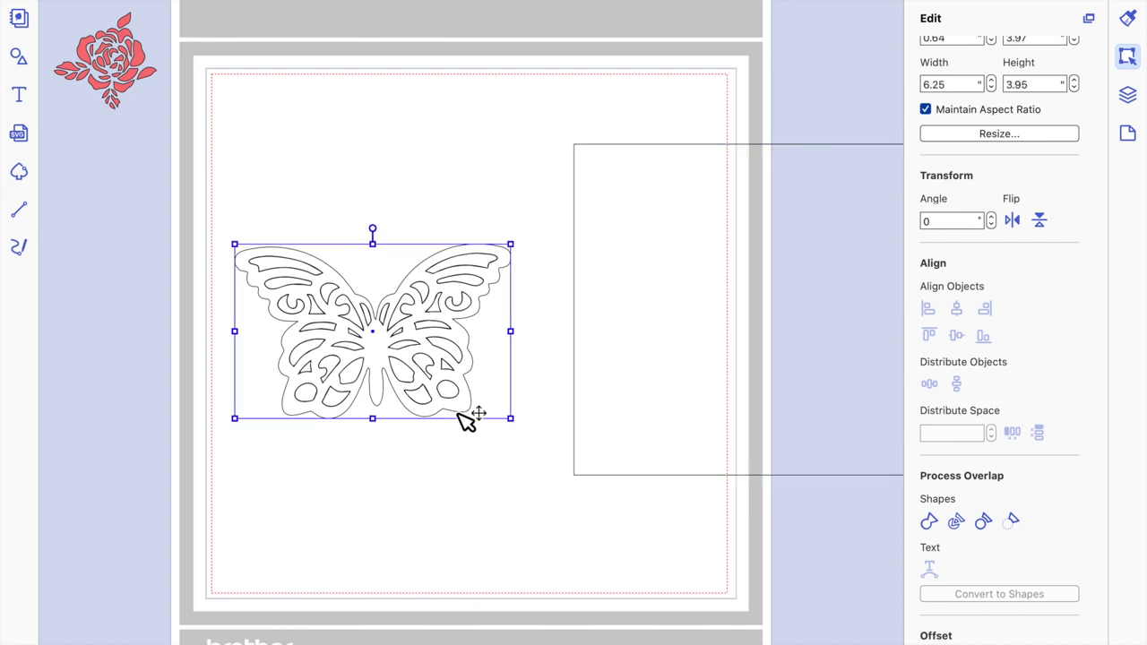
{"action": "left_click", "coordinate": [451, 500]}
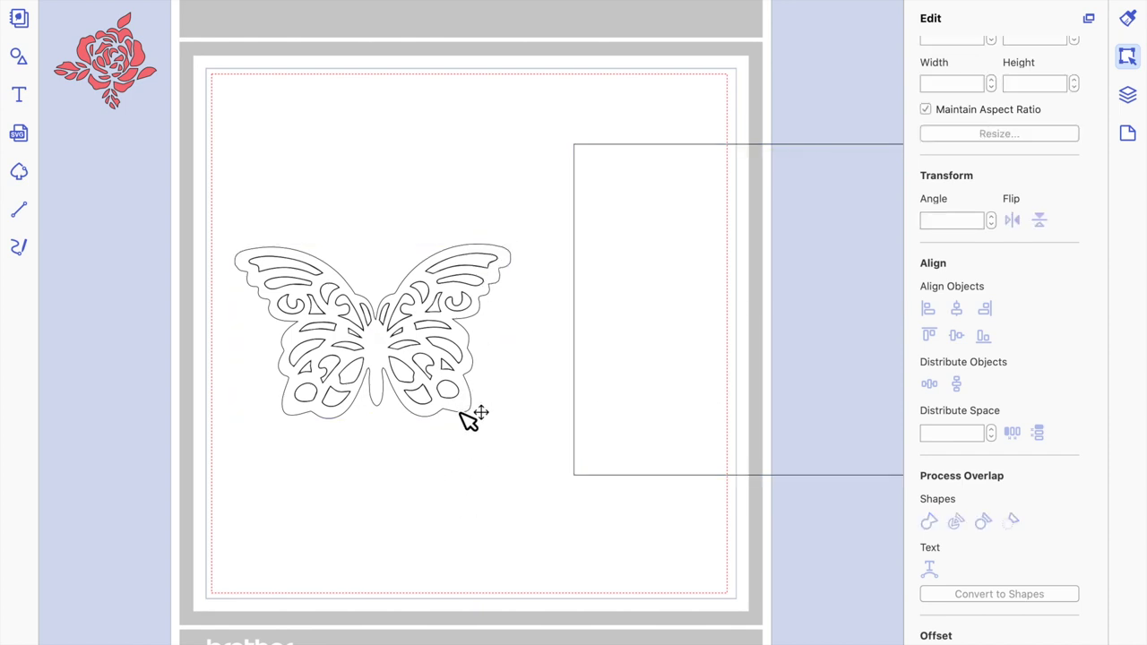
Move the grouped butterfly higher on the mat and ungroup it into its separate pieces.
{"action": "left_click", "coordinate": [468, 421]}
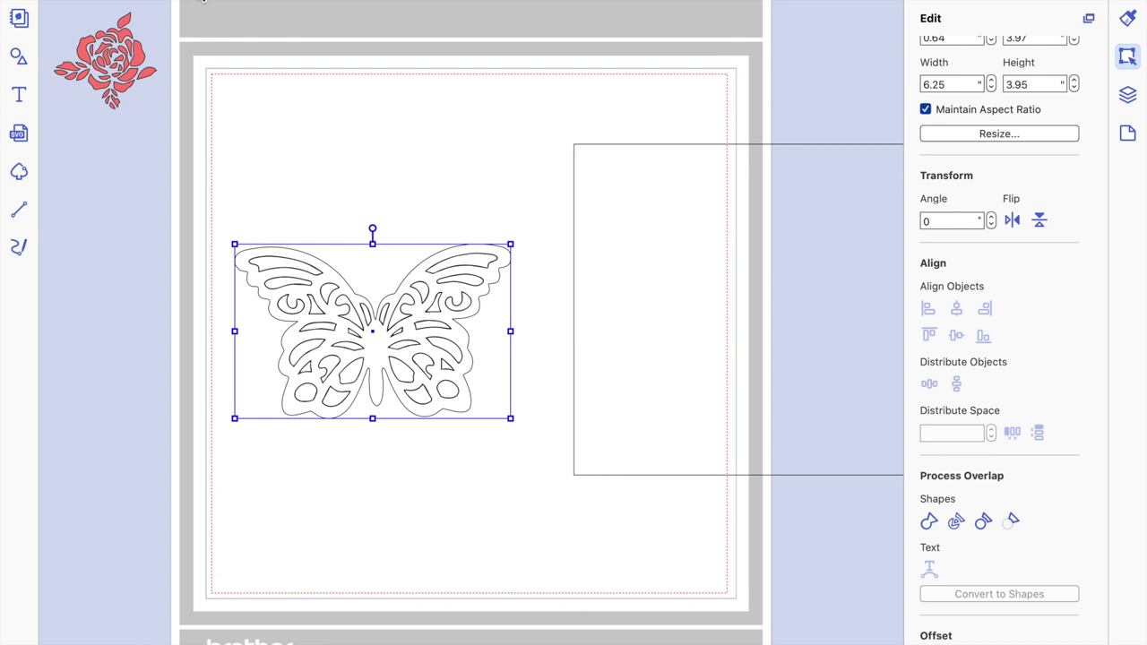
{"action": "left_click", "coordinate": [380, 305]}
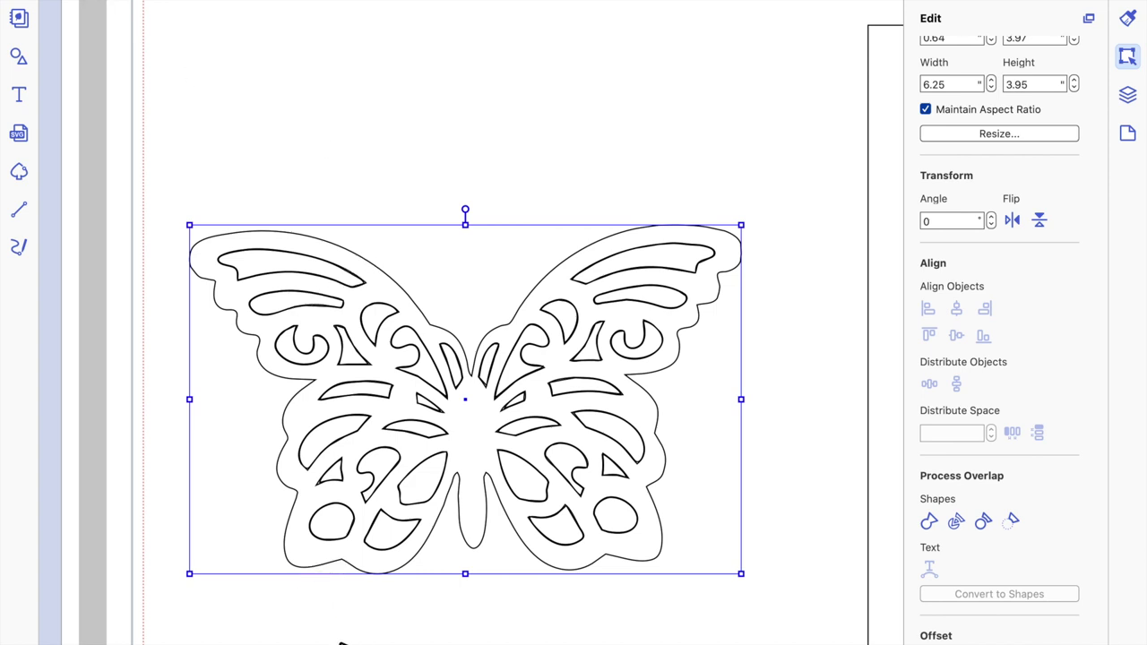
{"action": "left_click_drag", "start_coordinate": [361, 571], "coordinate": [332, 439]}
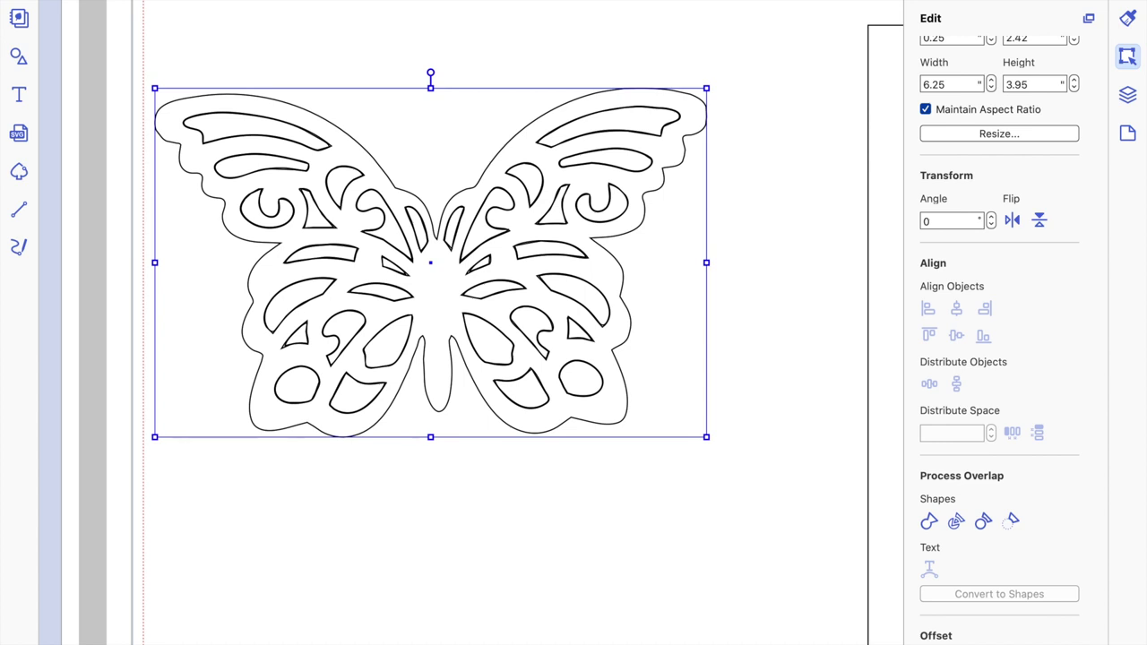
{"action": "right_click", "coordinate": [262, 5]}
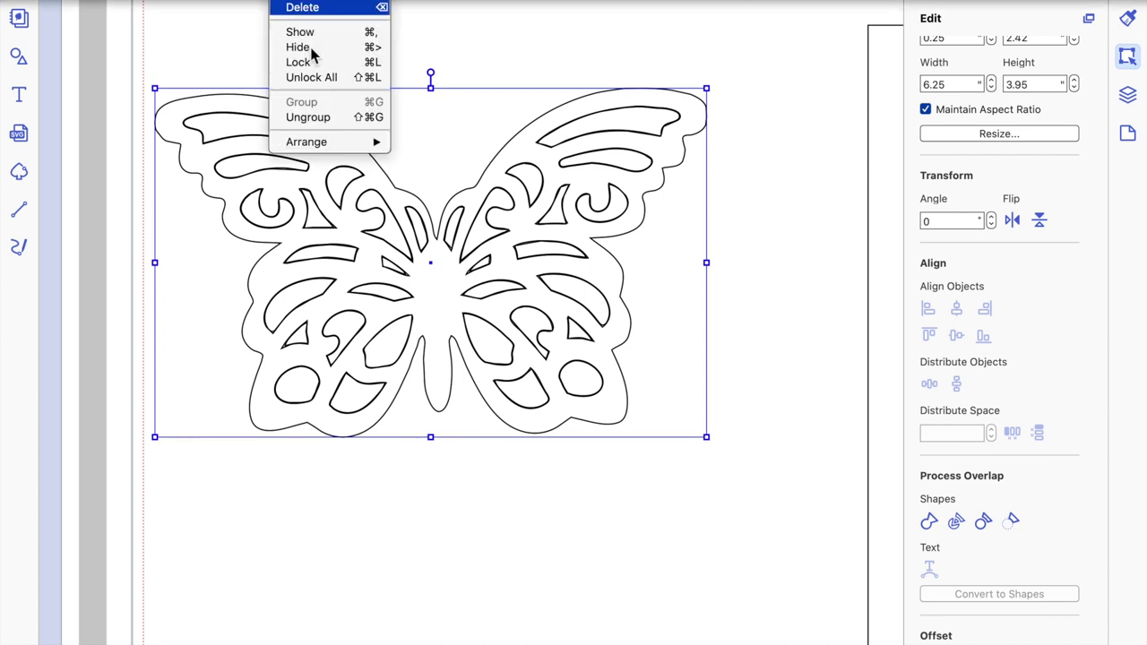
{"action": "left_click", "coordinate": [323, 117]}
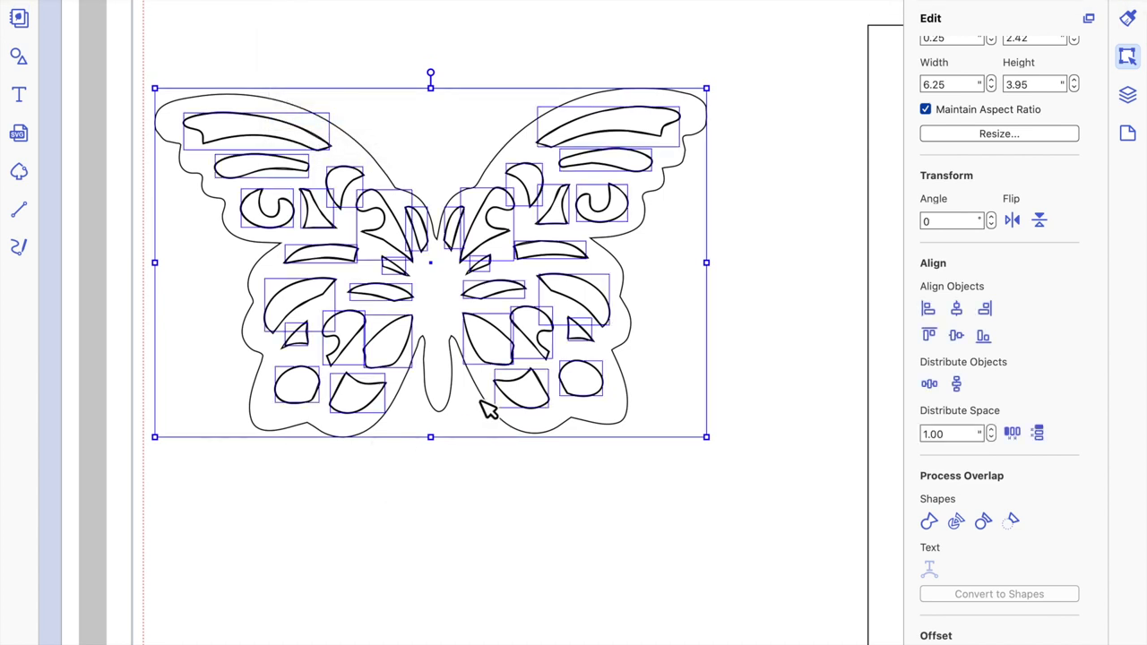
Separate the full butterfly frame from the loose inner wing pieces by moving it into the empty area below them.
{"action": "left_click", "coordinate": [525, 426]}
{"action": "left_click", "coordinate": [527, 435]}
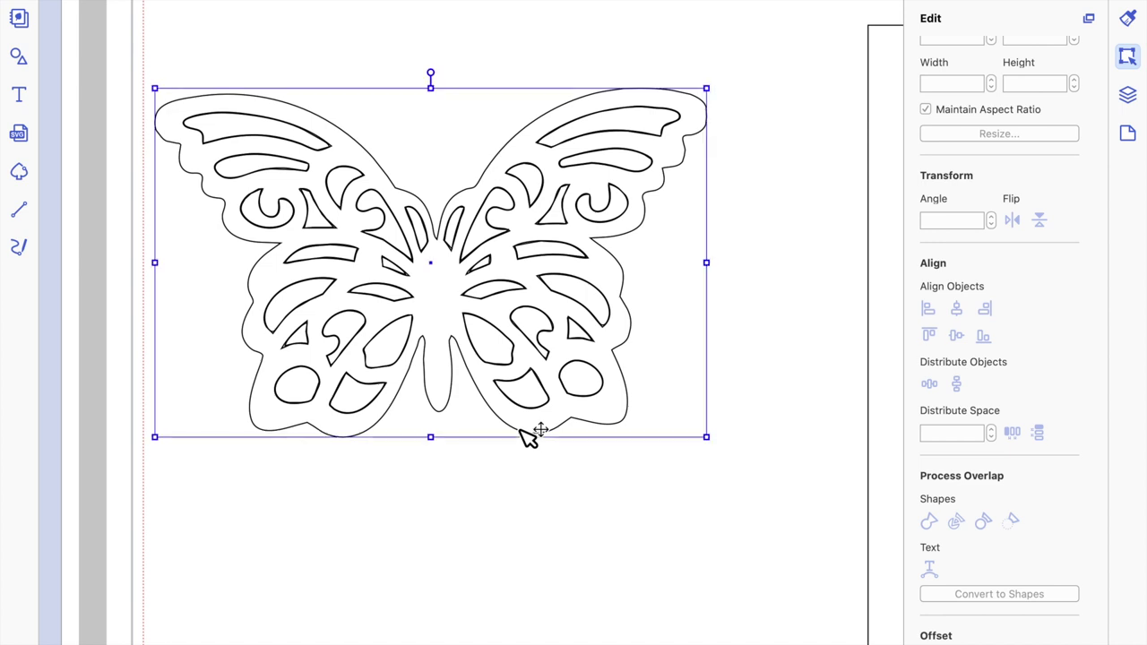
{"action": "left_click_drag", "start_coordinate": [527, 436], "coordinate": [536, 644]}
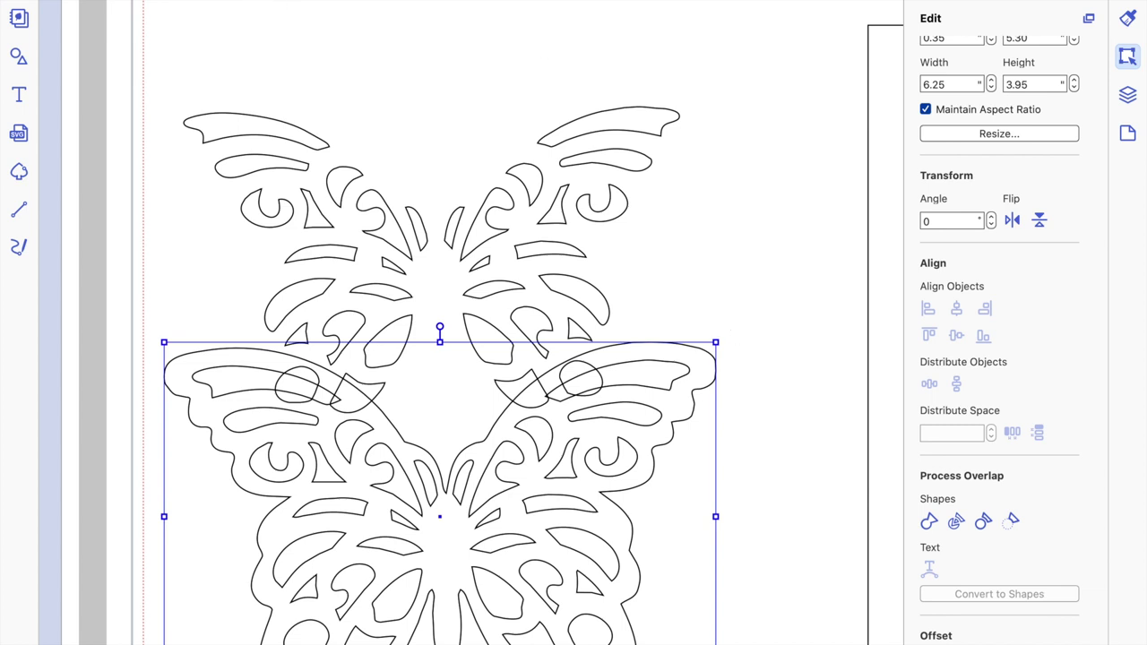
{"action": "left_click", "coordinate": [333, 4]}
{"action": "left_click", "coordinate": [343, 25]}
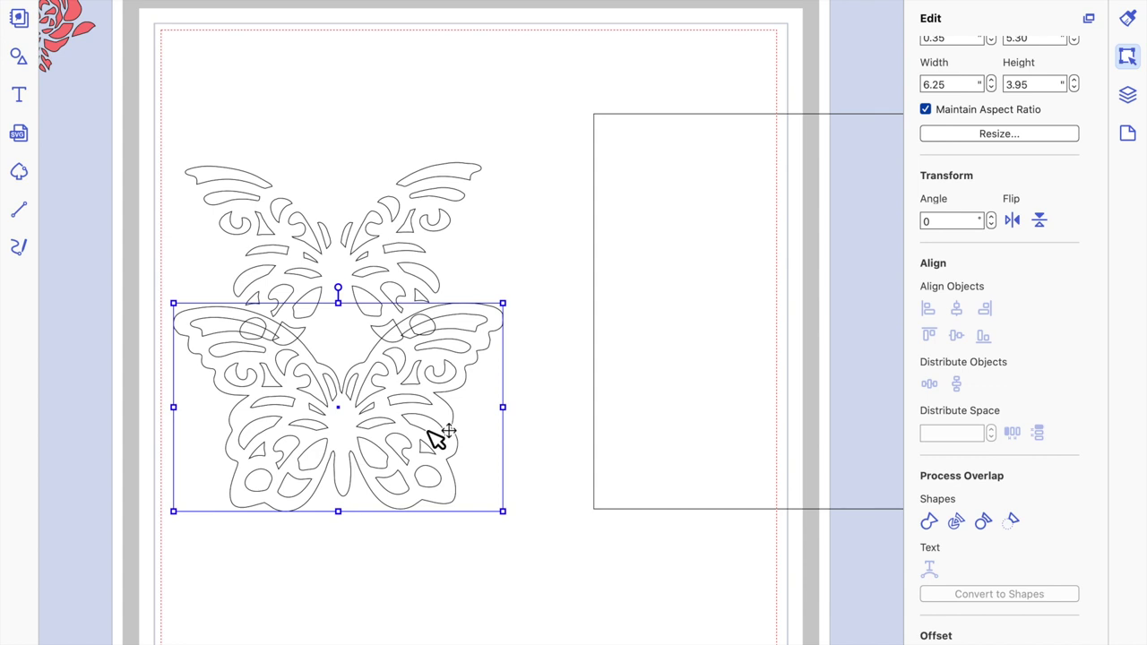
{"action": "left_click_drag", "start_coordinate": [438, 410], "coordinate": [451, 527]}
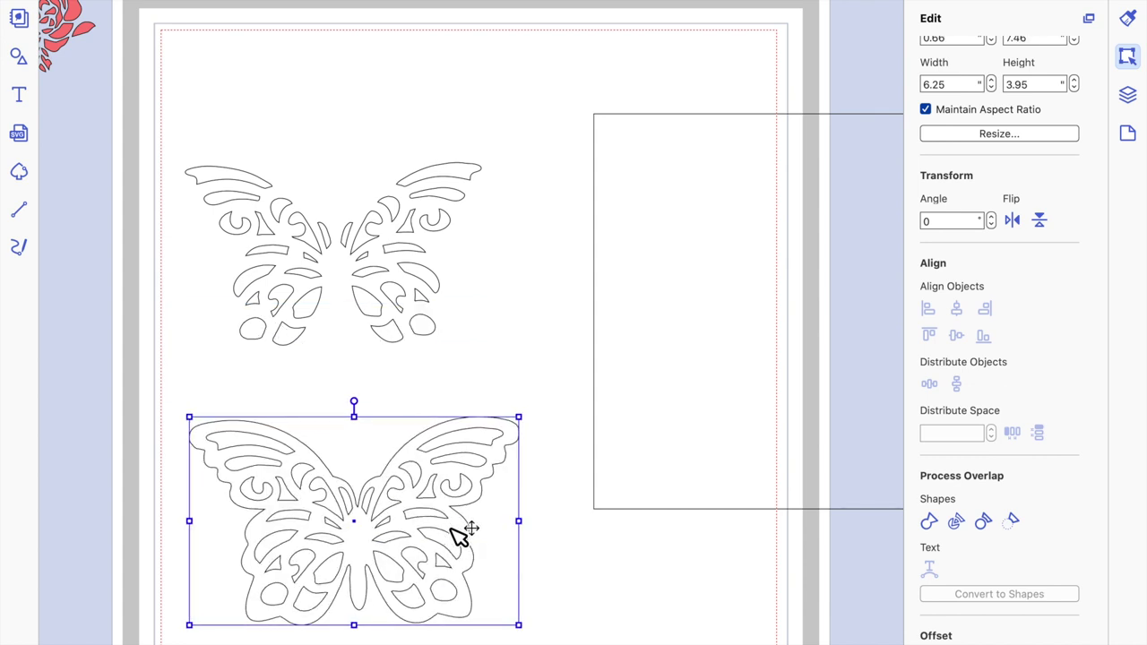
Fill the separated butterfly frame with light purple and deselect it.
{"action": "left_click", "coordinate": [1127, 20]}
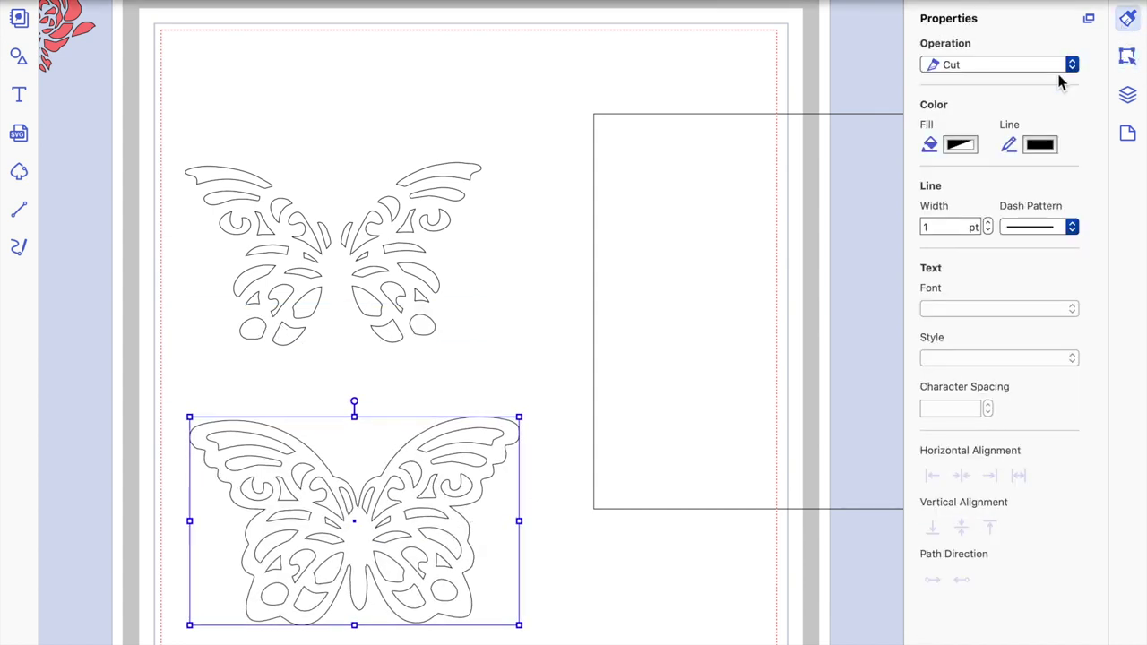
{"action": "left_click", "coordinate": [971, 147]}
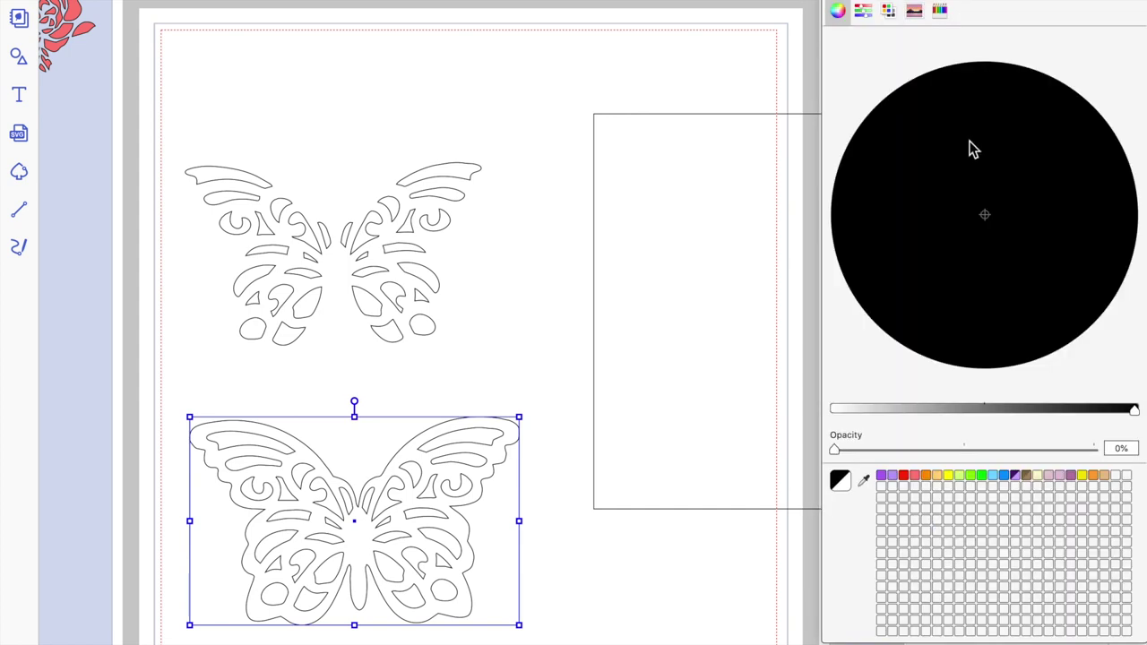
{"action": "left_click", "coordinate": [891, 477]}
{"action": "left_click", "coordinate": [614, 591]}
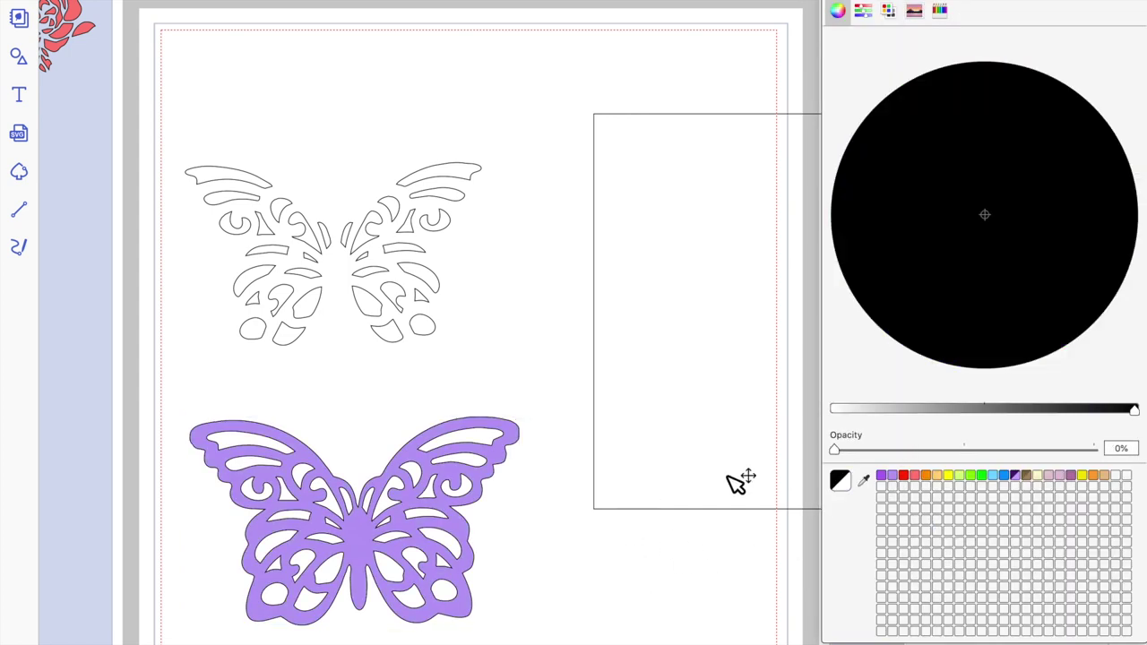
{"action": "left_click", "coordinate": [831, 8]}
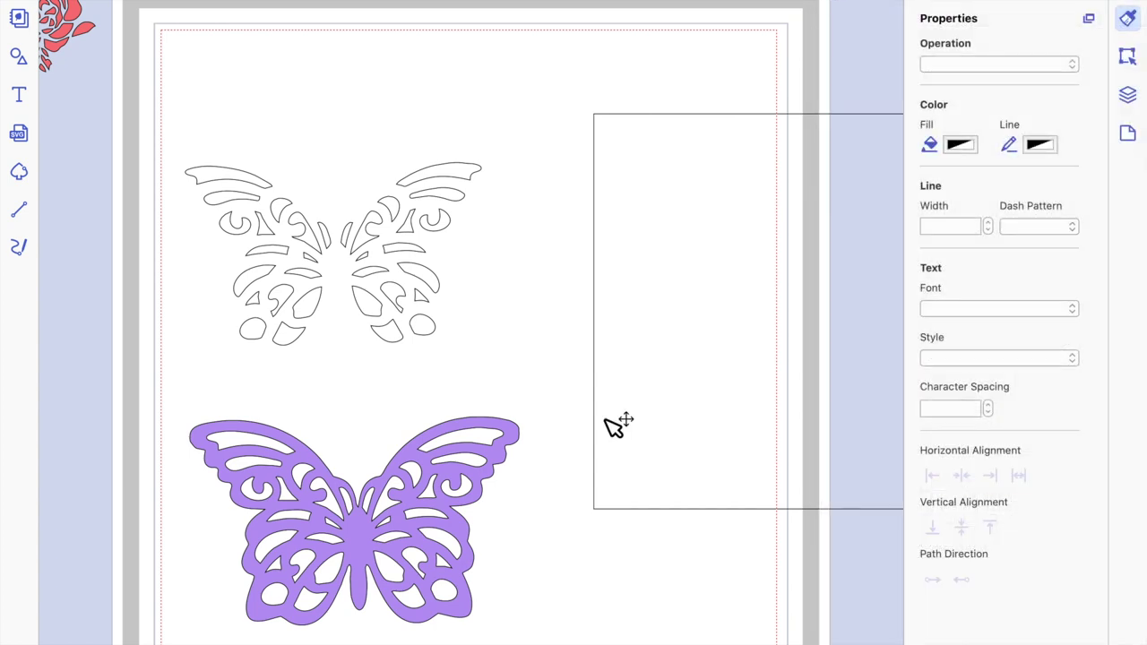
Create an outward offset line around the purple butterfly's outer edge with 0.04-inch spacing, round corners and the original line left as is.
{"action": "left_click", "coordinate": [487, 496]}
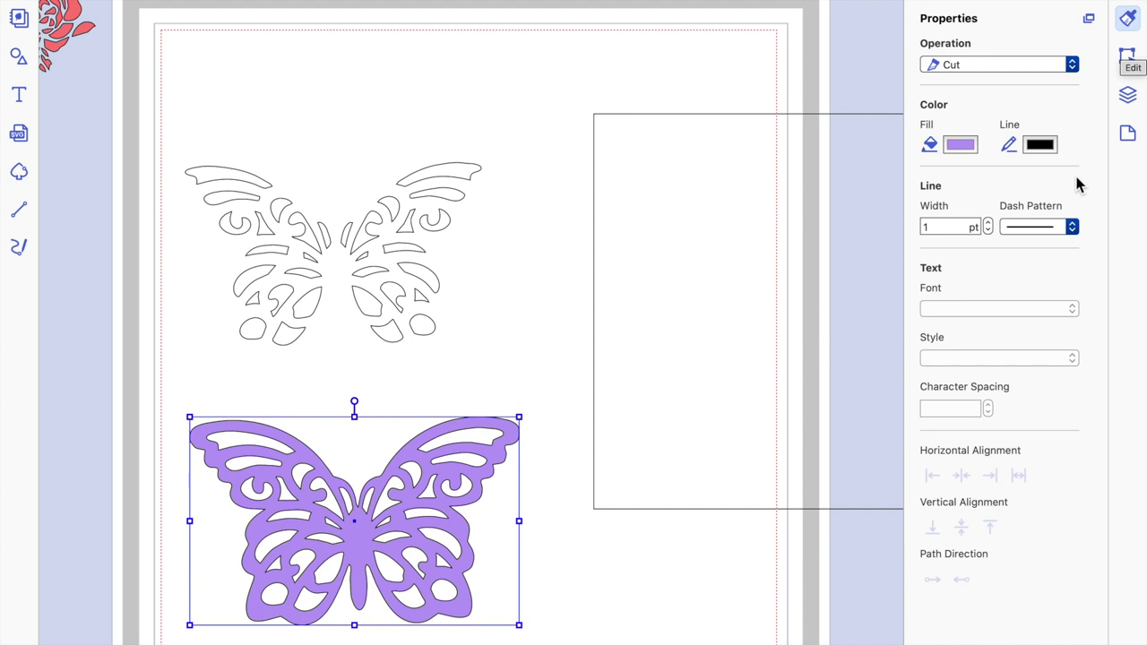
{"action": "left_click", "coordinate": [1127, 59]}
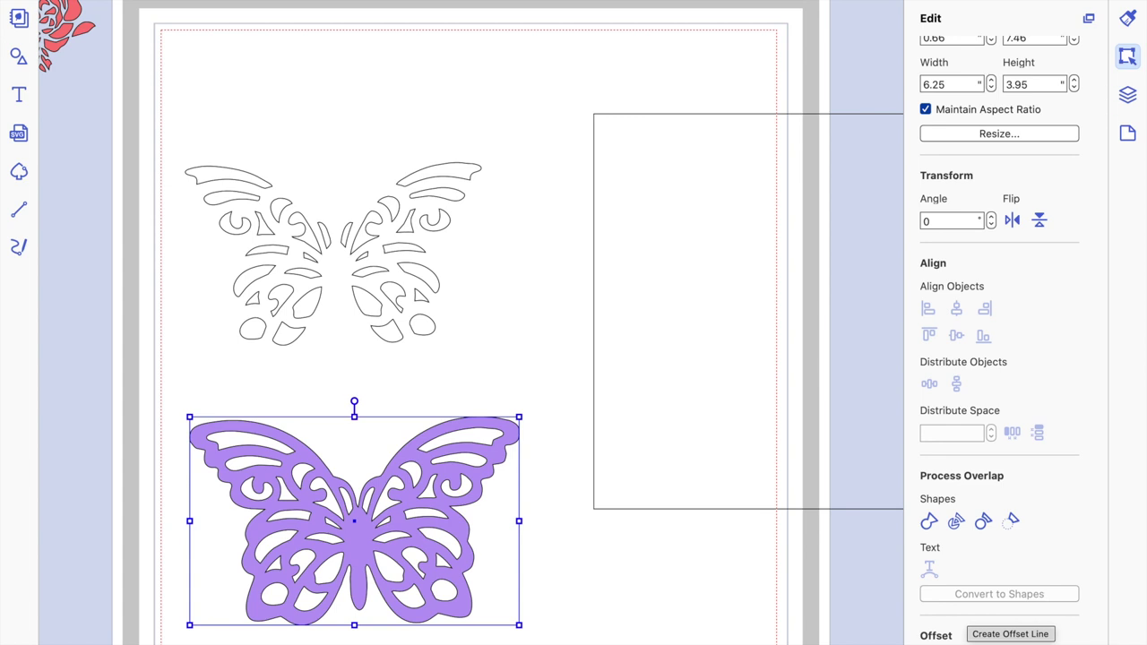
{"action": "left_click", "coordinate": [968, 638]}
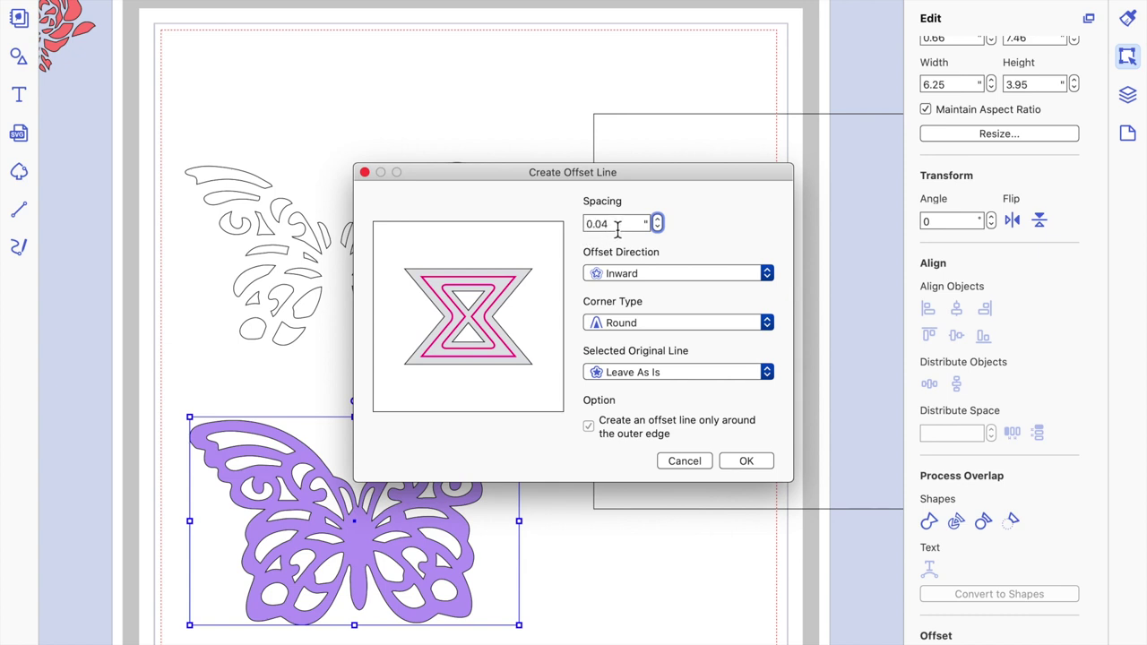
{"action": "left_click", "coordinate": [767, 274]}
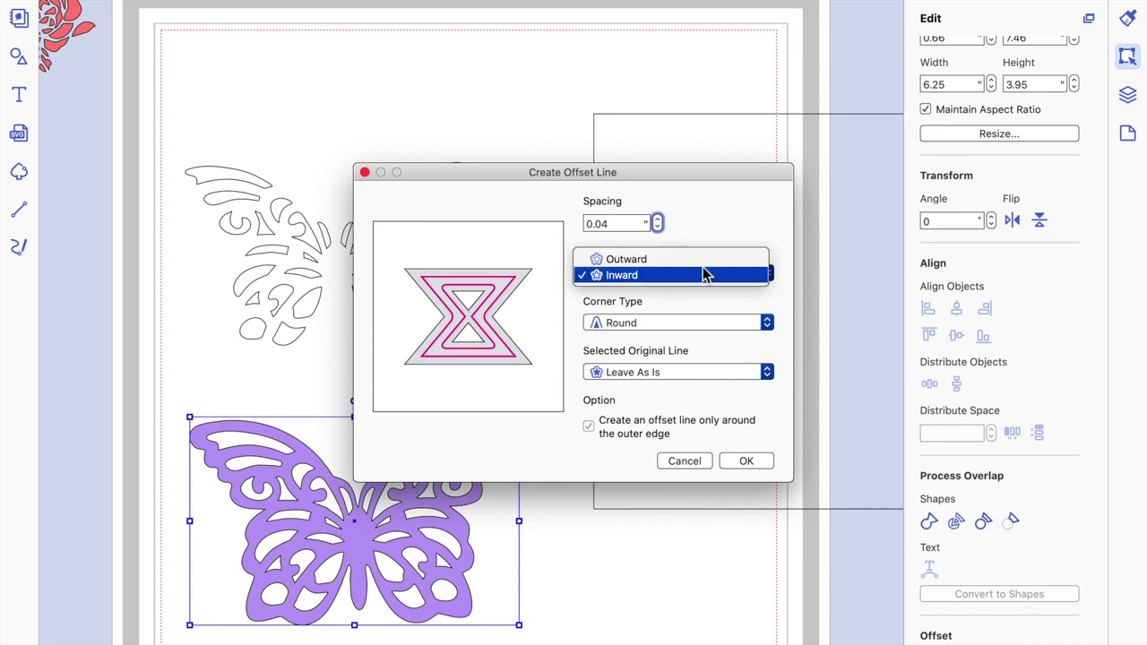
{"action": "left_click", "coordinate": [704, 260]}
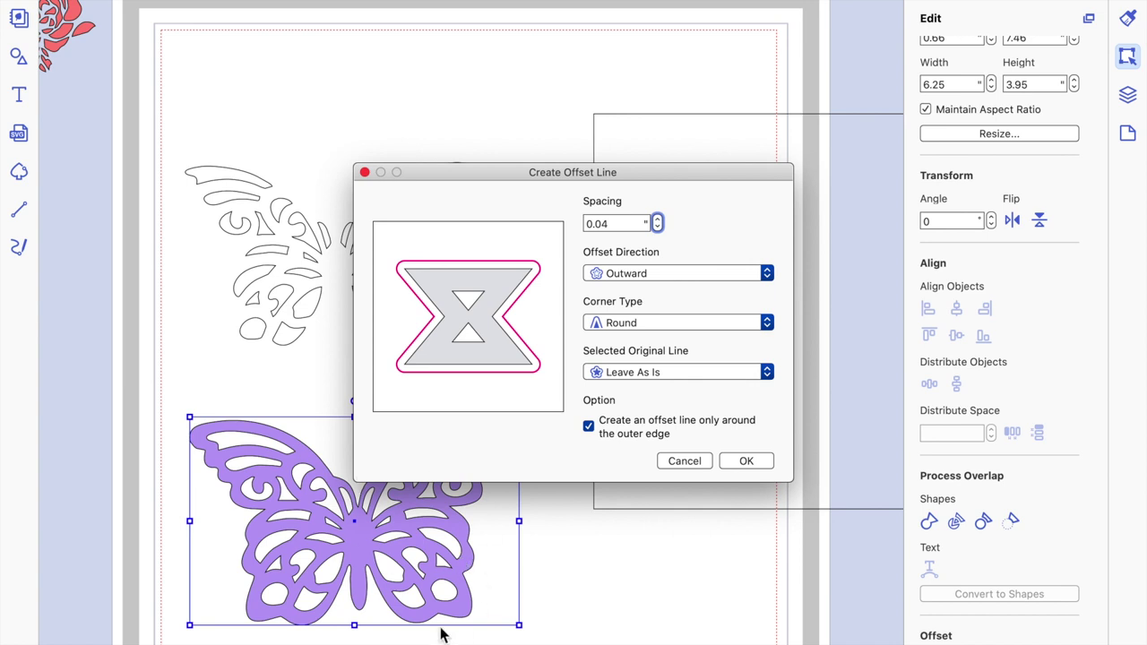
{"action": "left_click", "coordinate": [747, 462]}
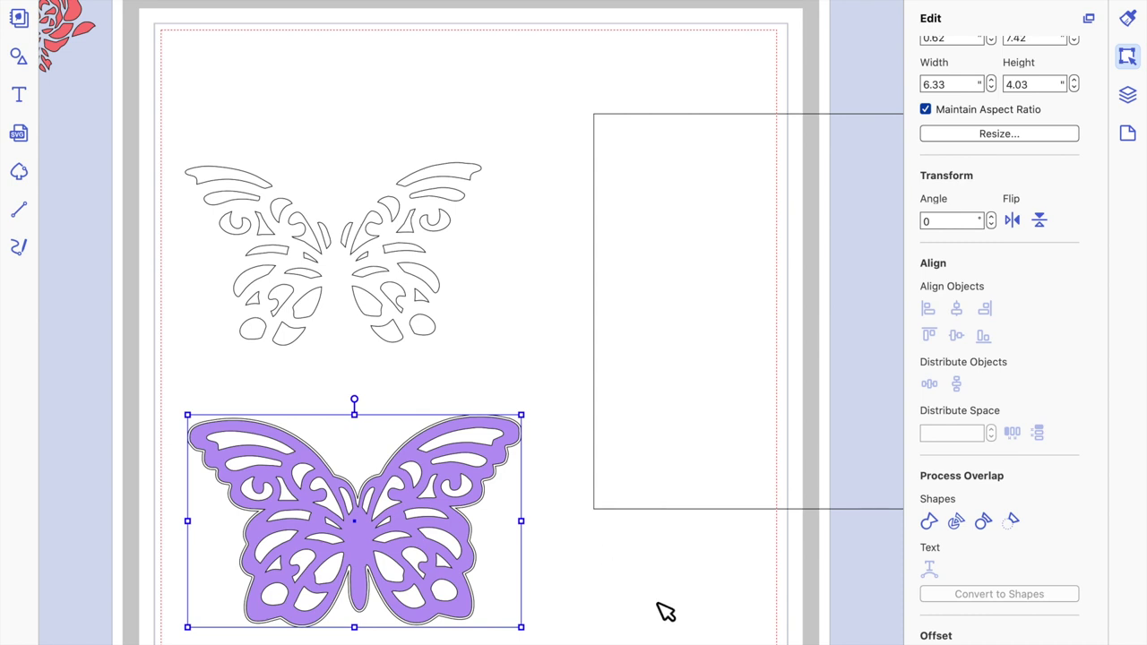
Duplicate the butterfly's offset outline and move the copy inside the square beyond the mat's right edge.
{"action": "key", "text": "super+d"}
{"action": "left_click_drag", "start_coordinate": [594, 570], "coordinate": [740, 555]}
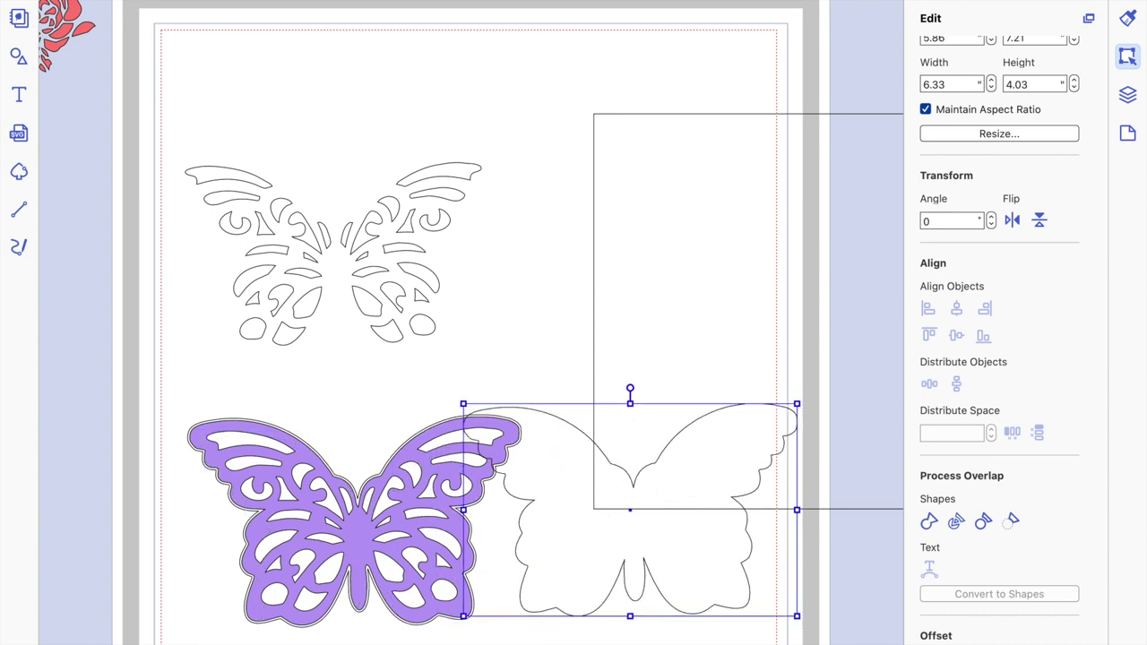
{"action": "left_click", "coordinate": [287, 0]}
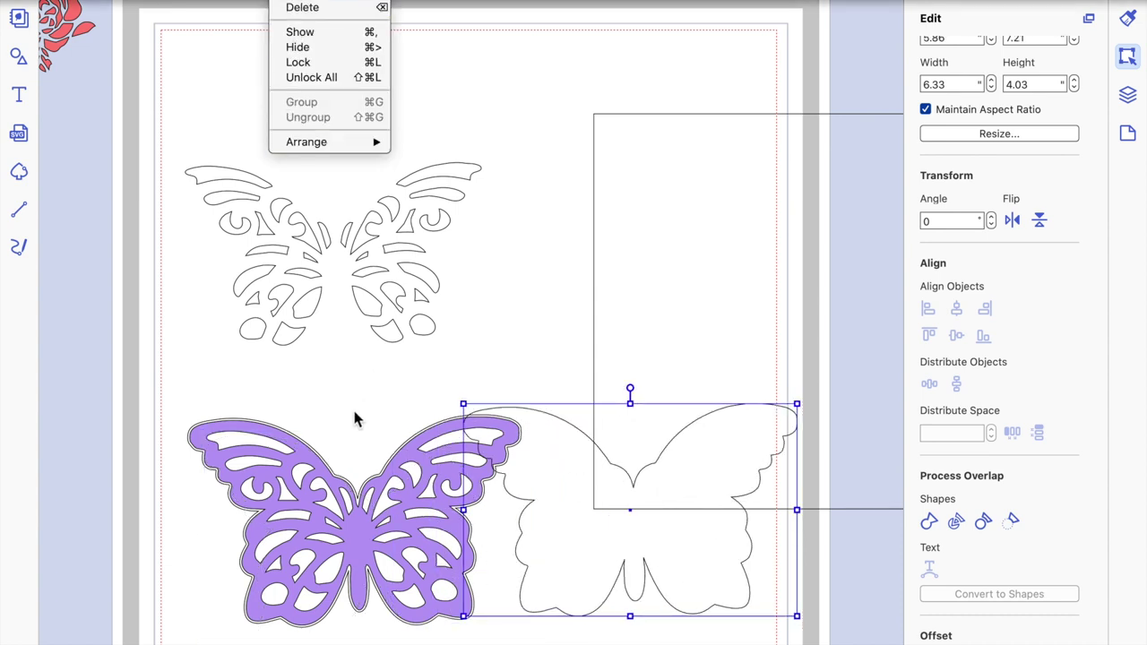
{"action": "left_click", "coordinate": [599, 556]}
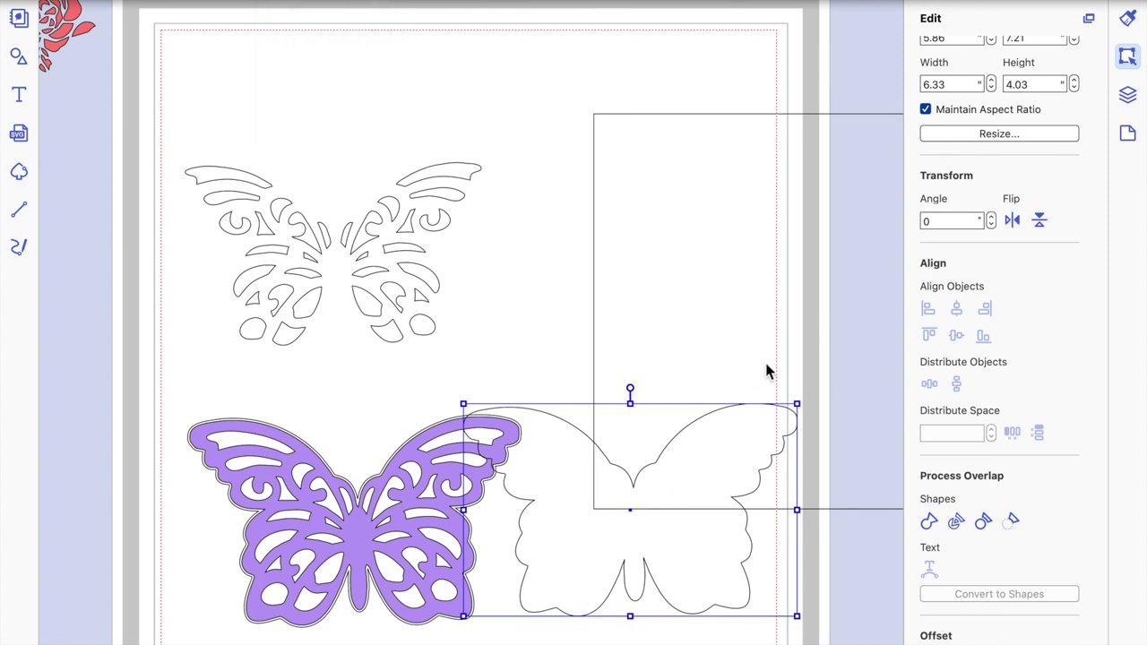
{"action": "left_click", "coordinate": [689, 548]}
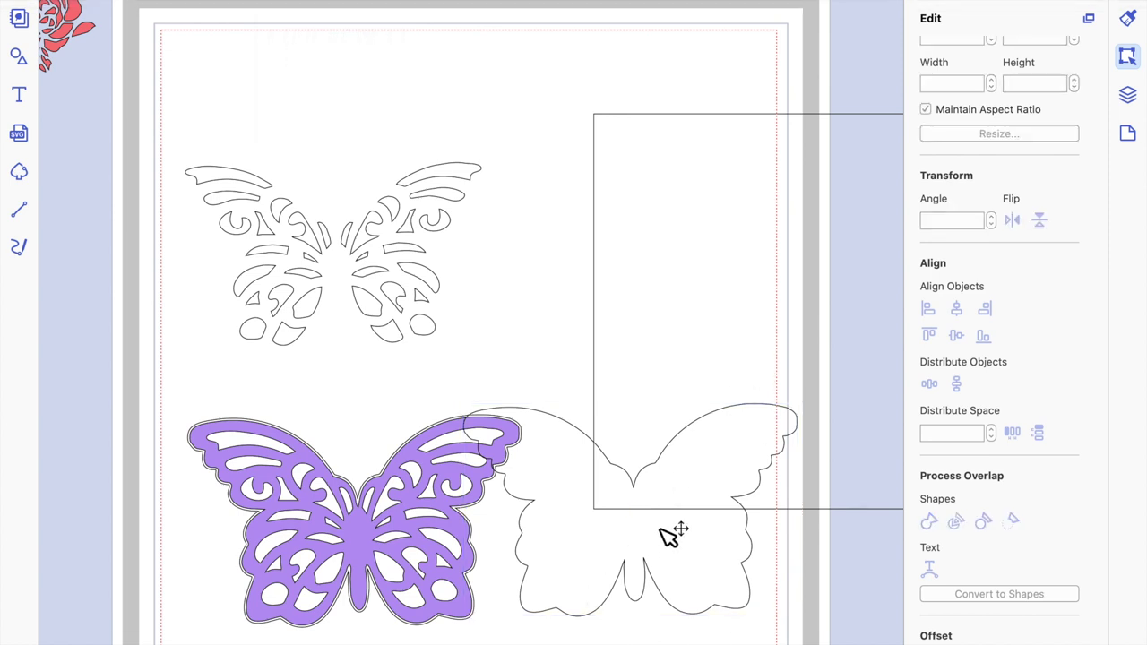
{"action": "left_click", "coordinate": [729, 474]}
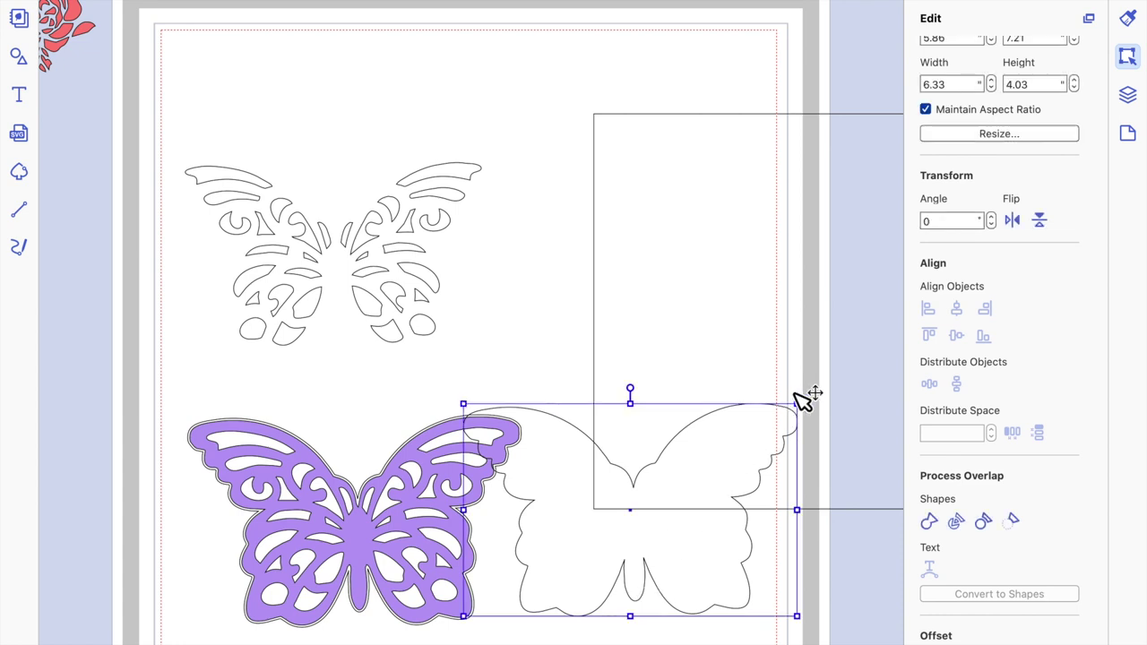
Fill the offset outline around the purple butterfly with light pink, send it to the back, and deselect it.
{"action": "left_click", "coordinate": [491, 445]}
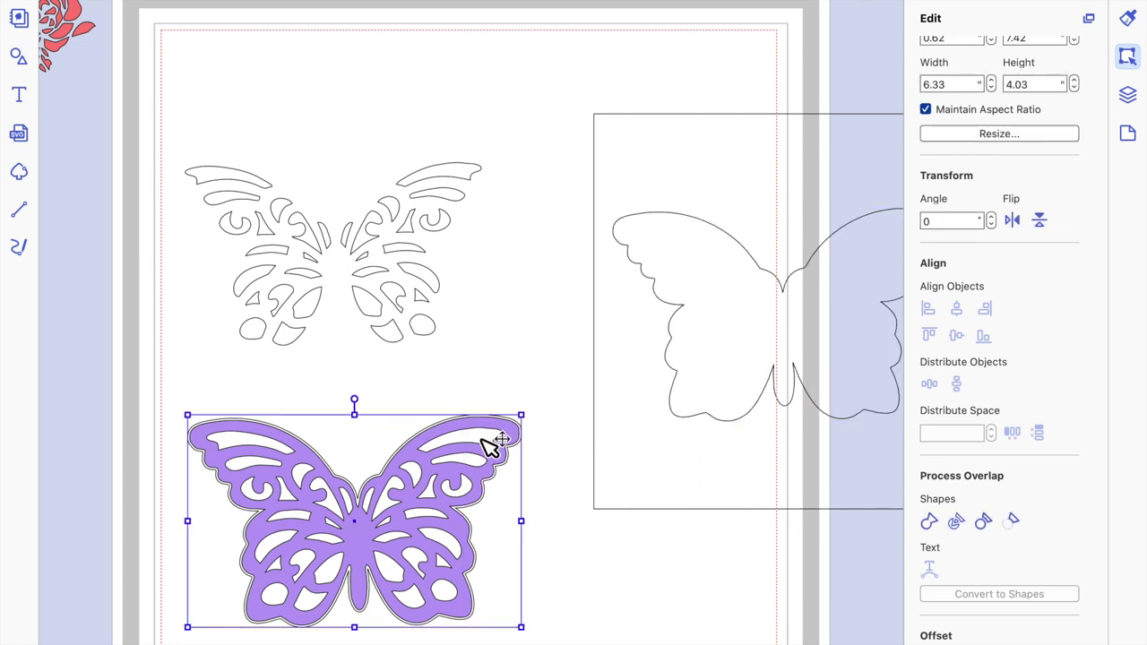
{"action": "left_click", "coordinate": [1127, 21]}
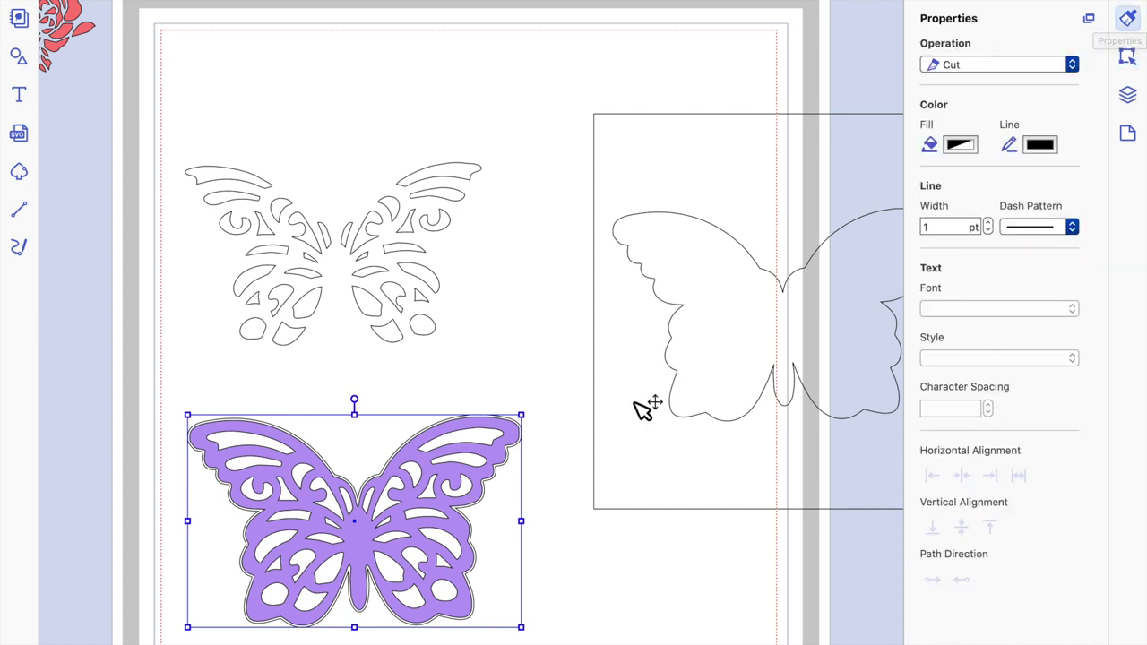
{"action": "left_click", "coordinate": [966, 145]}
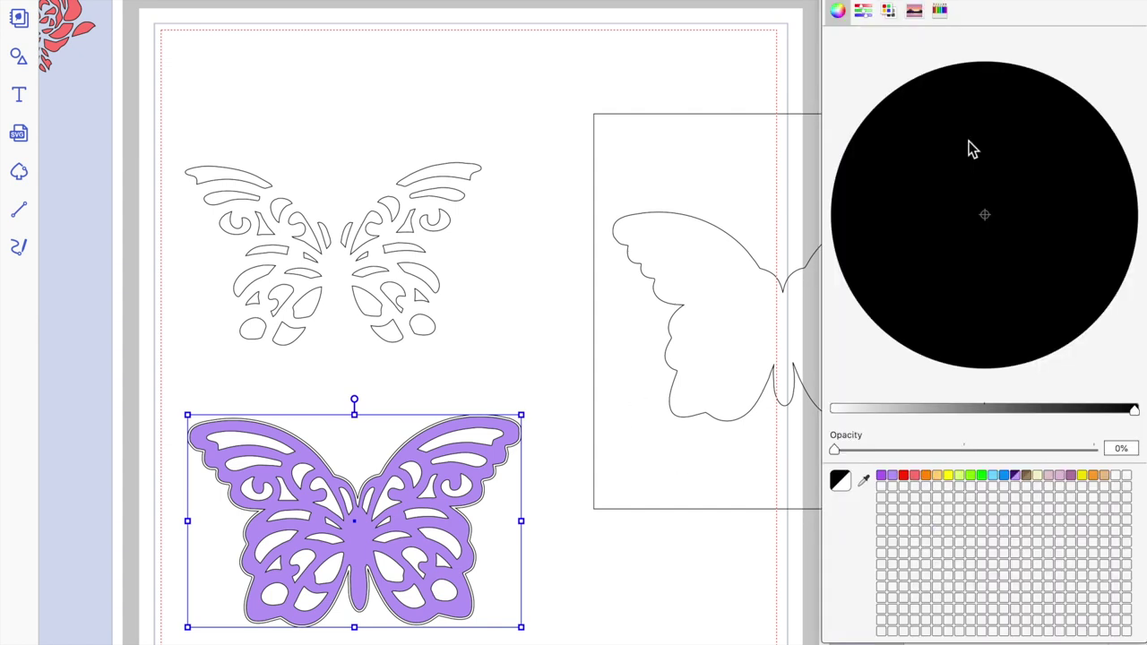
{"action": "left_click", "coordinate": [1059, 476]}
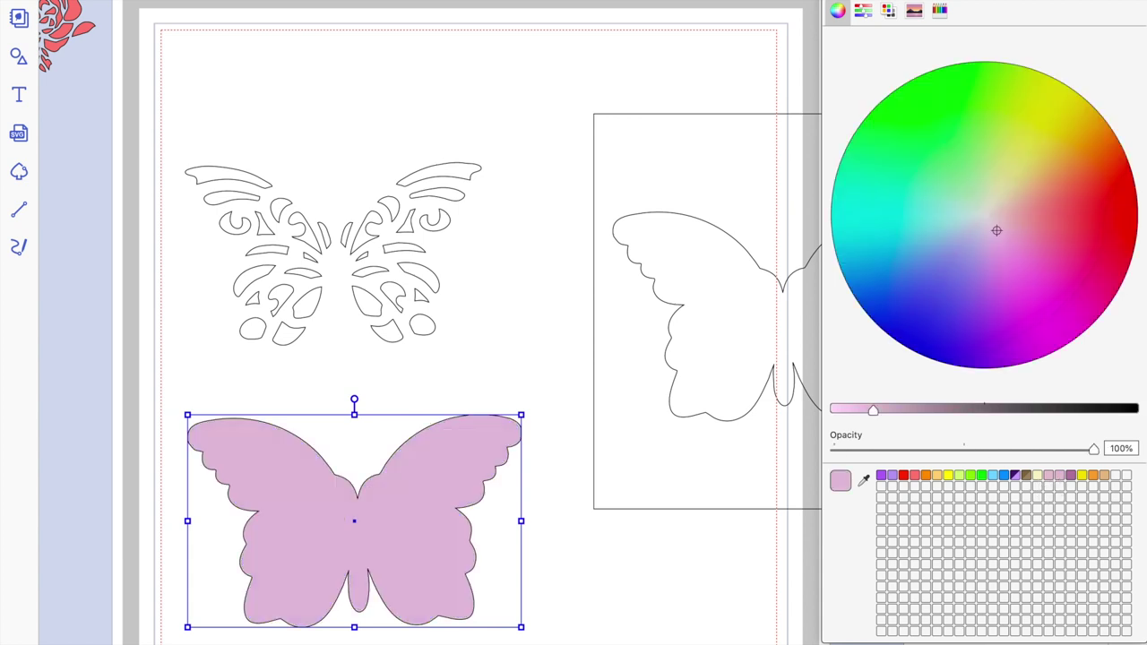
{"action": "left_click", "coordinate": [295, 0]}
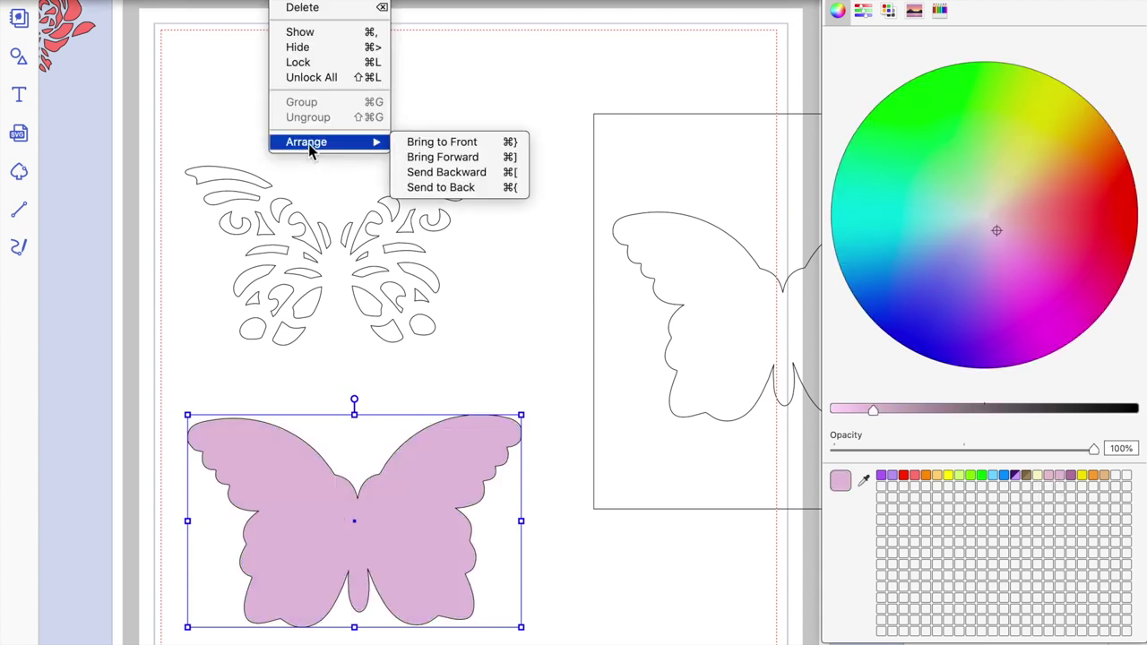
{"action": "mouse_move", "coordinate": [363, 149]}
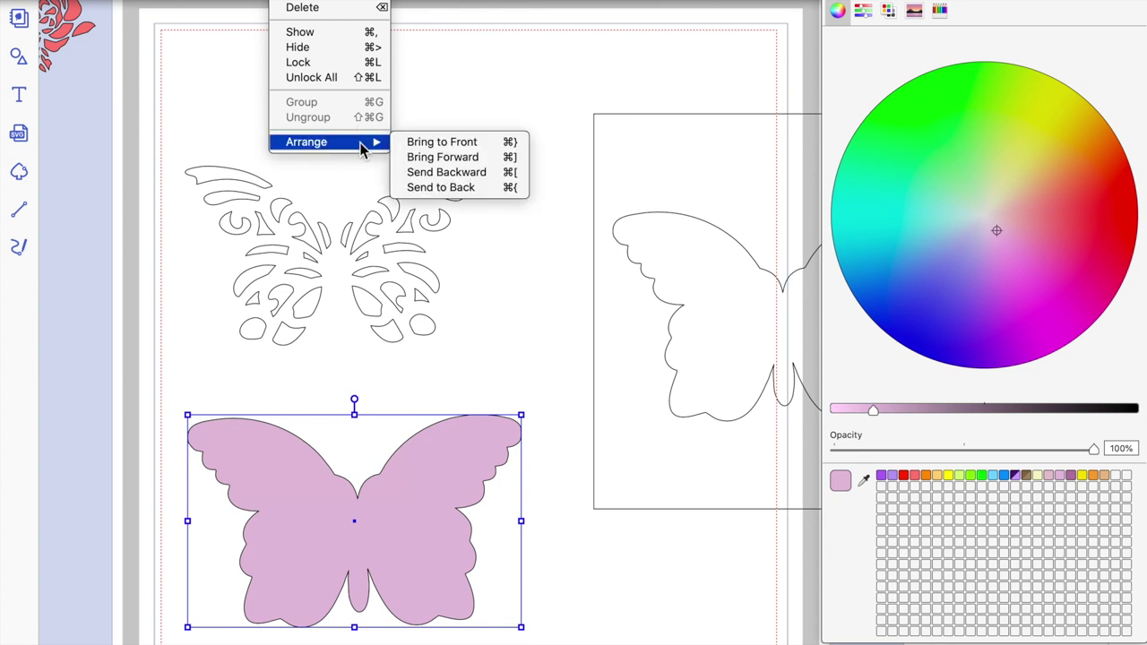
{"action": "left_click", "coordinate": [448, 187]}
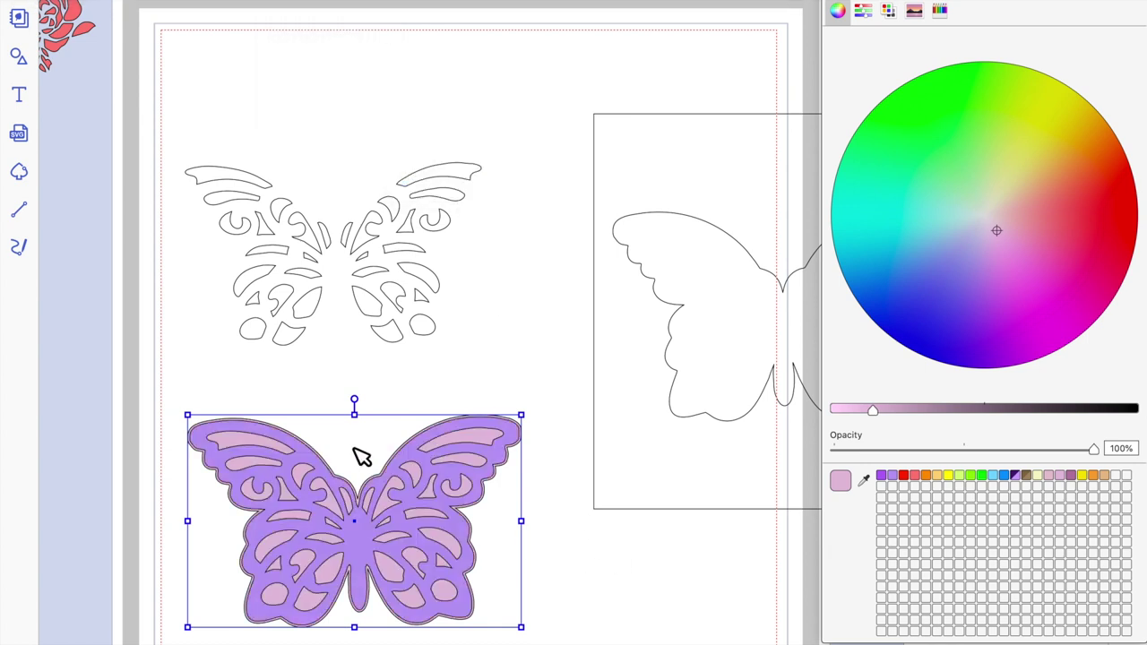
{"action": "left_click", "coordinate": [633, 616]}
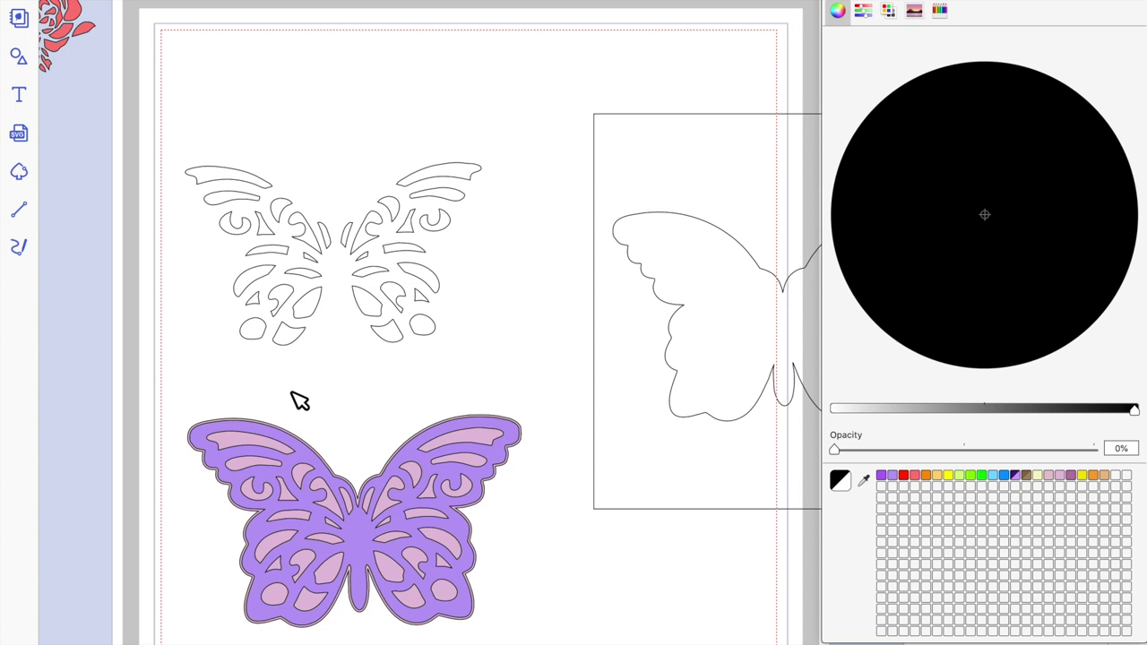
Move the two-colour butterfly off the mat's left side and set one spare butterfly outline aside below the outline in the square.
{"action": "left_click_drag", "start_coordinate": [170, 405], "coordinate": [379, 561]}
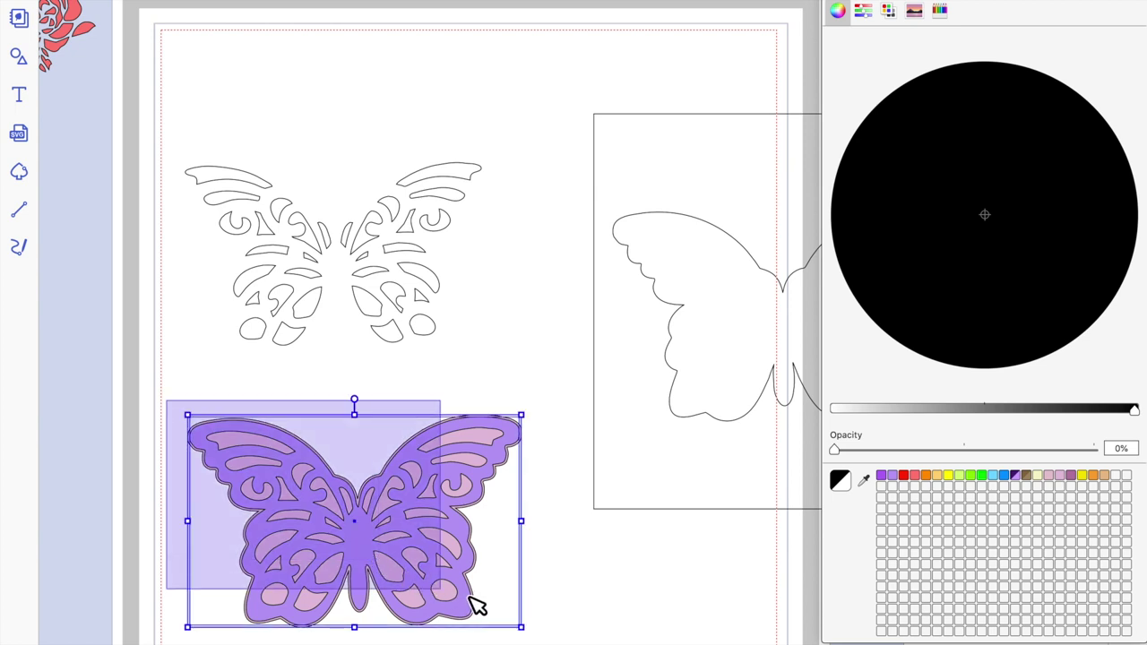
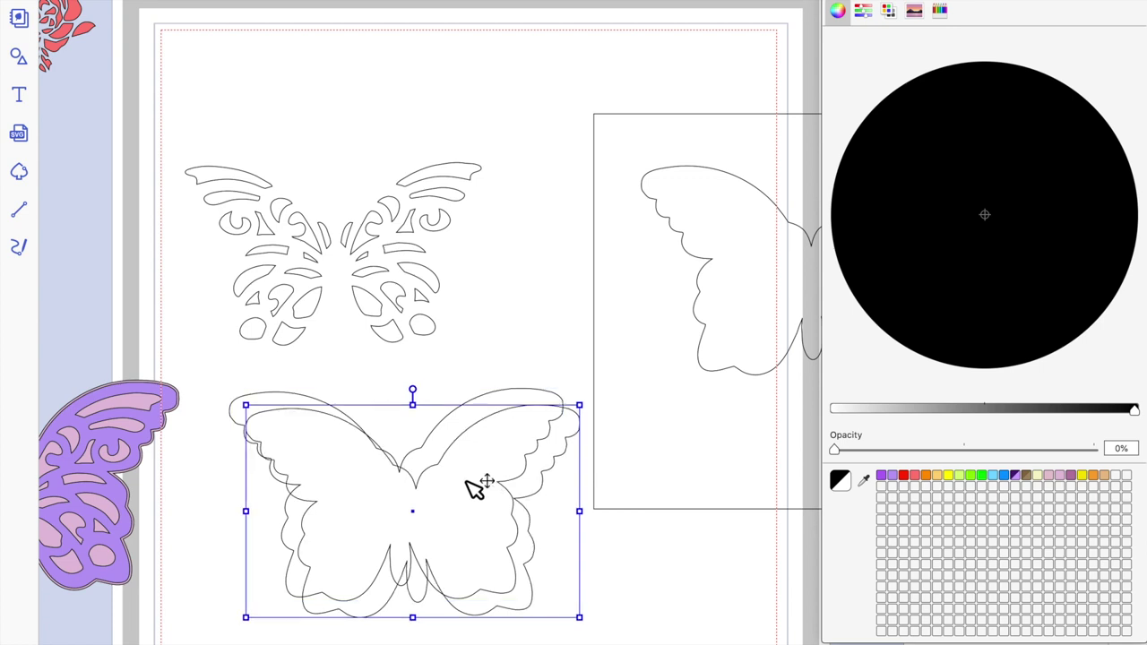
{"action": "left_click_drag", "start_coordinate": [468, 496], "coordinate": [475, 256]}
{"action": "left_click_drag", "start_coordinate": [408, 206], "coordinate": [897, 555]}
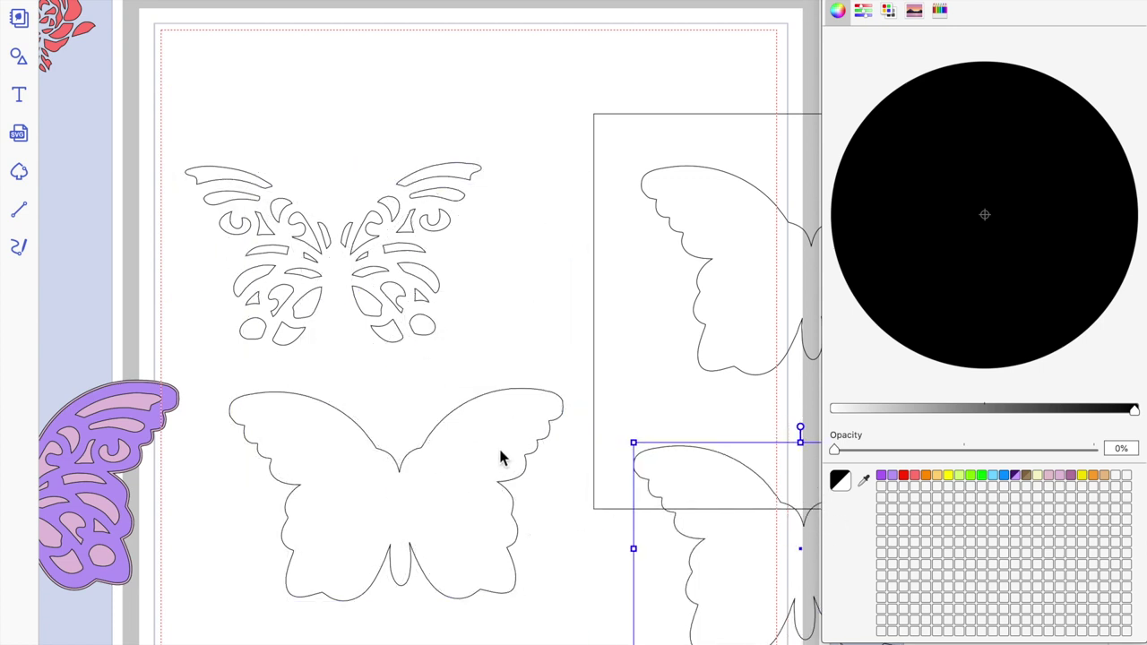
Create an inward offset line inside the butterfly outline below the cut-out pieces, with 0.04-inch spacing, round corners and the original line left as is.
{"action": "left_click", "coordinate": [512, 460]}
{"action": "left_click_drag", "start_coordinate": [563, 414], "coordinate": [493, 431]}
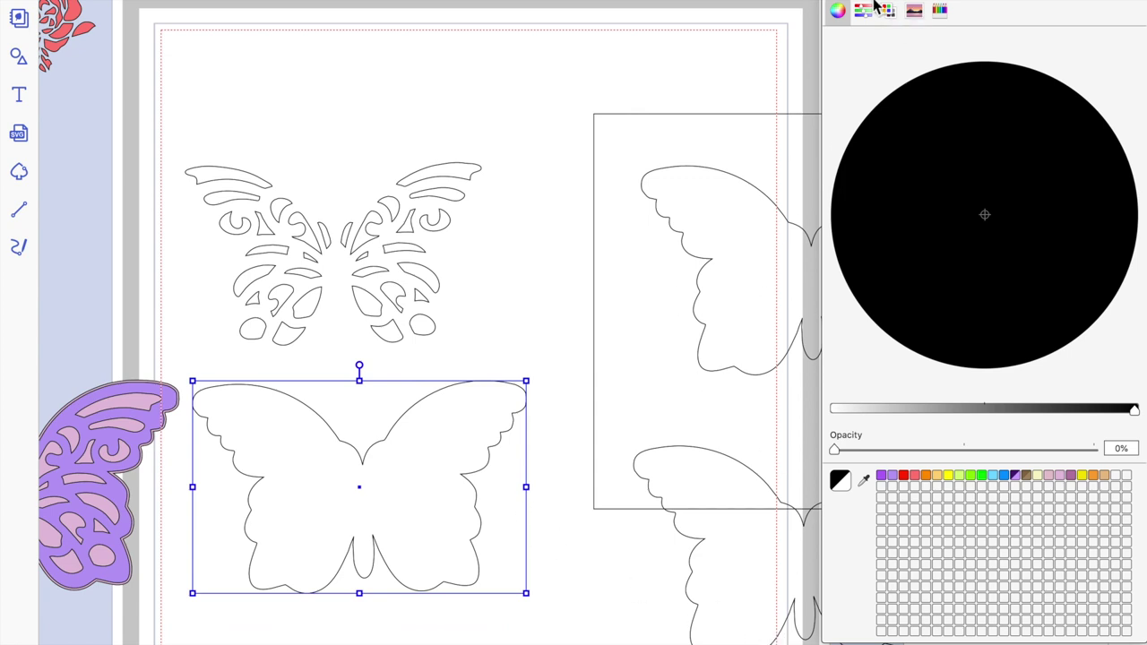
{"action": "key", "text": "Escape"}
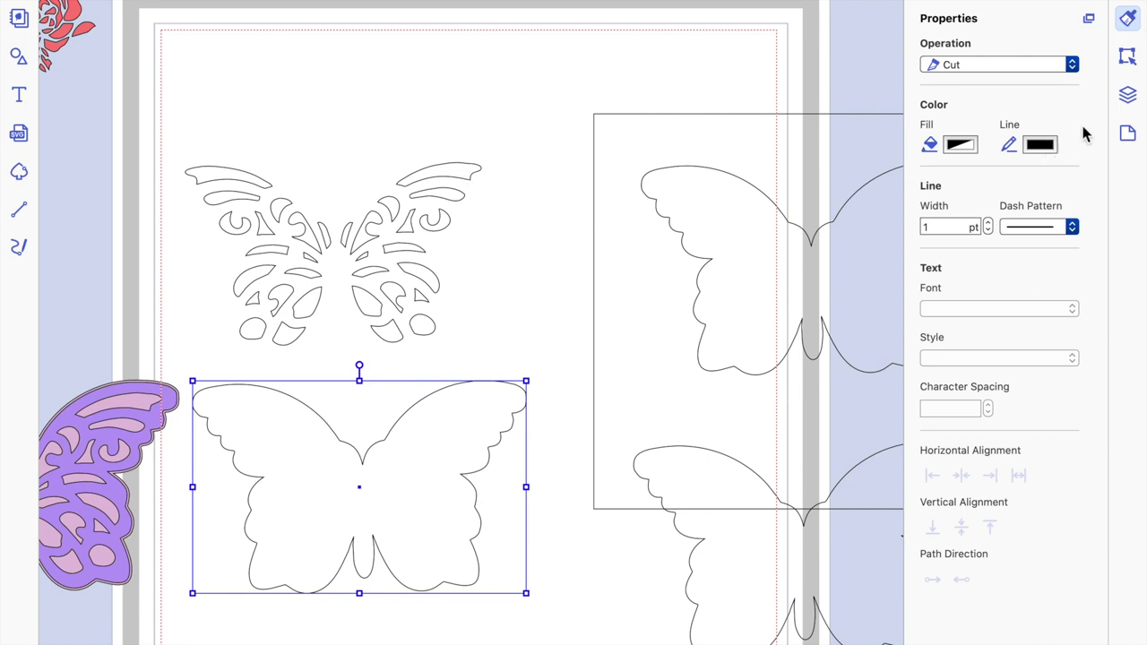
{"action": "left_click", "coordinate": [1131, 57]}
{"action": "scroll", "coordinate": [1037, 558], "scroll_direction": "down", "scroll_amount": 2}
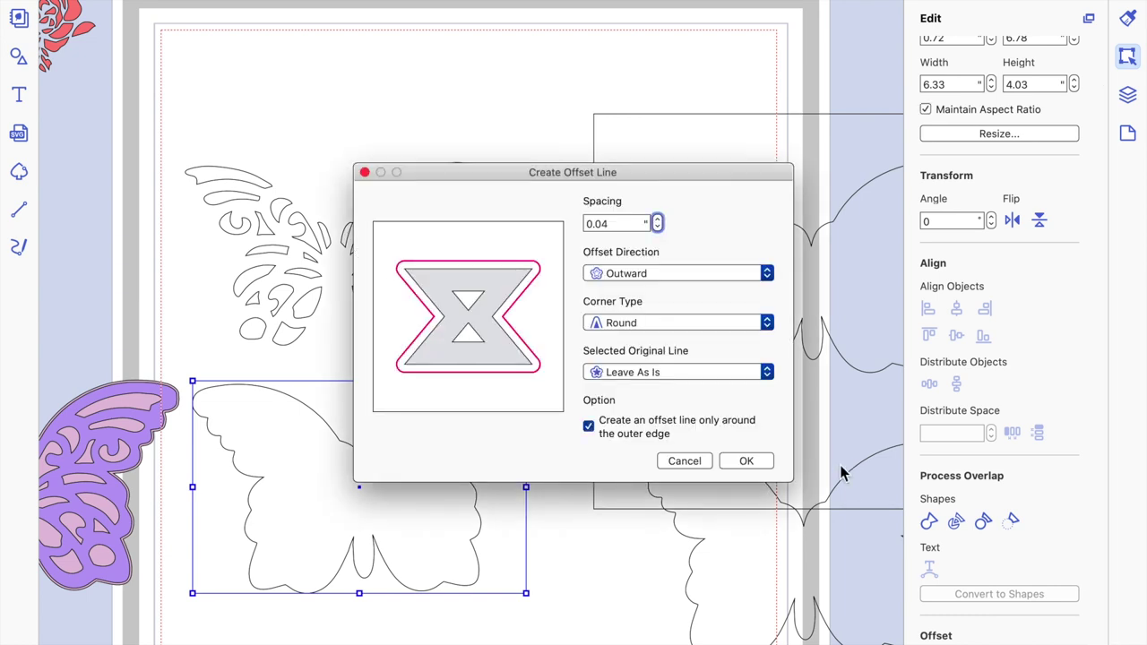
{"action": "left_click", "coordinate": [649, 281]}
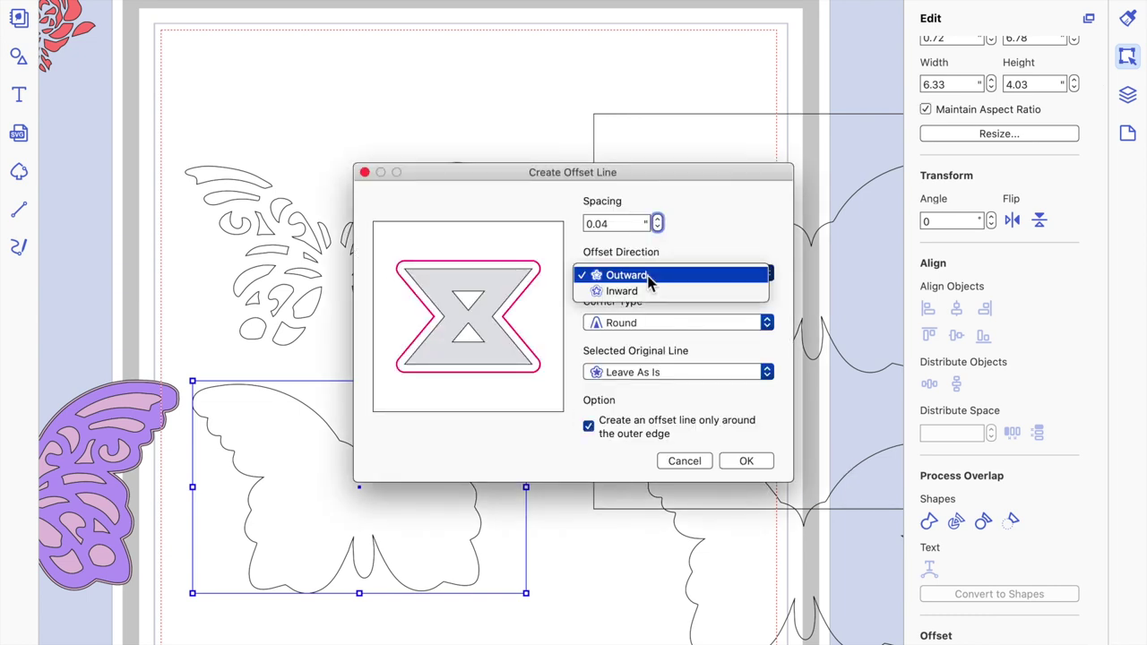
{"action": "left_click", "coordinate": [627, 290]}
{"action": "left_click", "coordinate": [749, 462]}
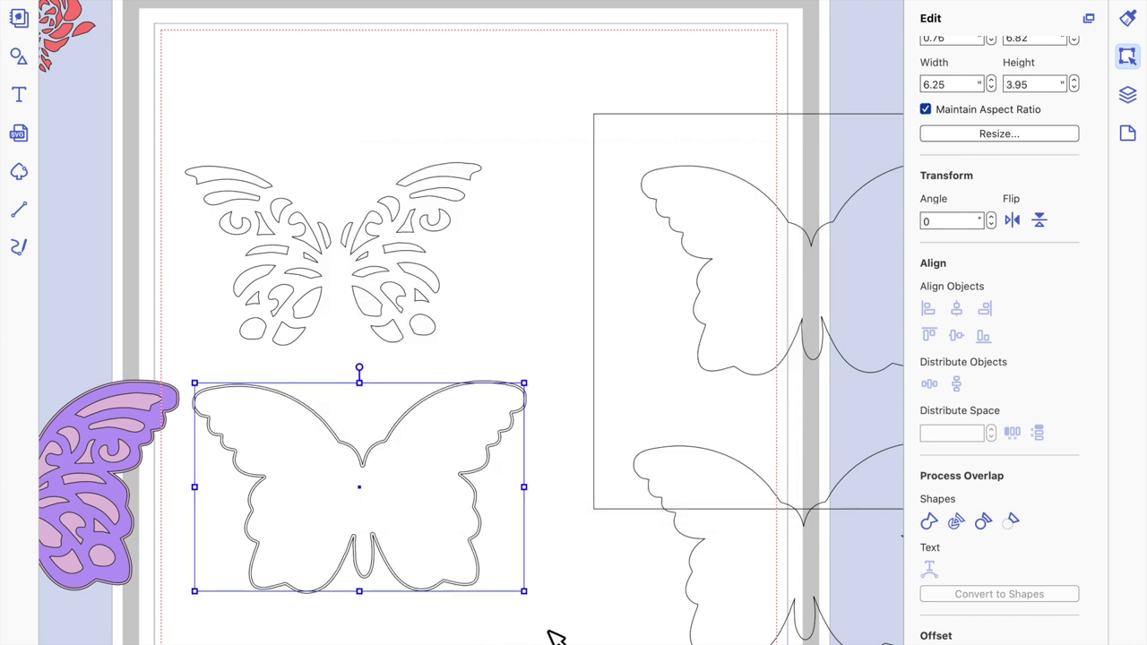
Move the inset butterfly outline up off its larger original and delete the original outline.
{"action": "left_click_drag", "start_coordinate": [430, 492], "coordinate": [473, 357]}
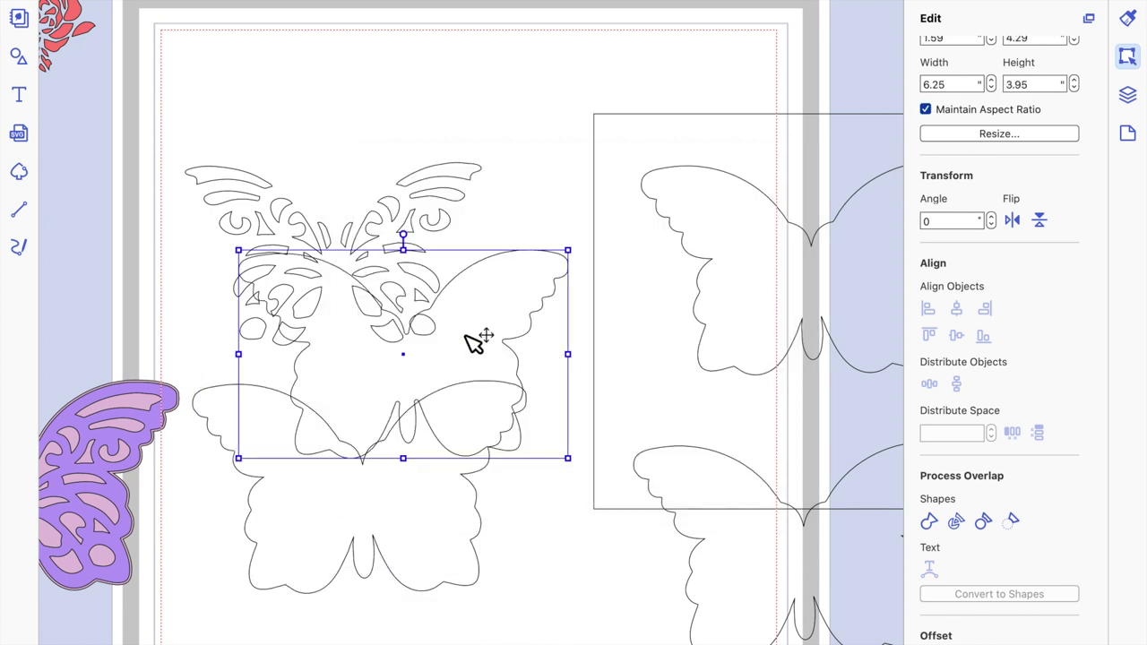
{"action": "left_click_drag", "start_coordinate": [475, 318], "coordinate": [478, 314]}
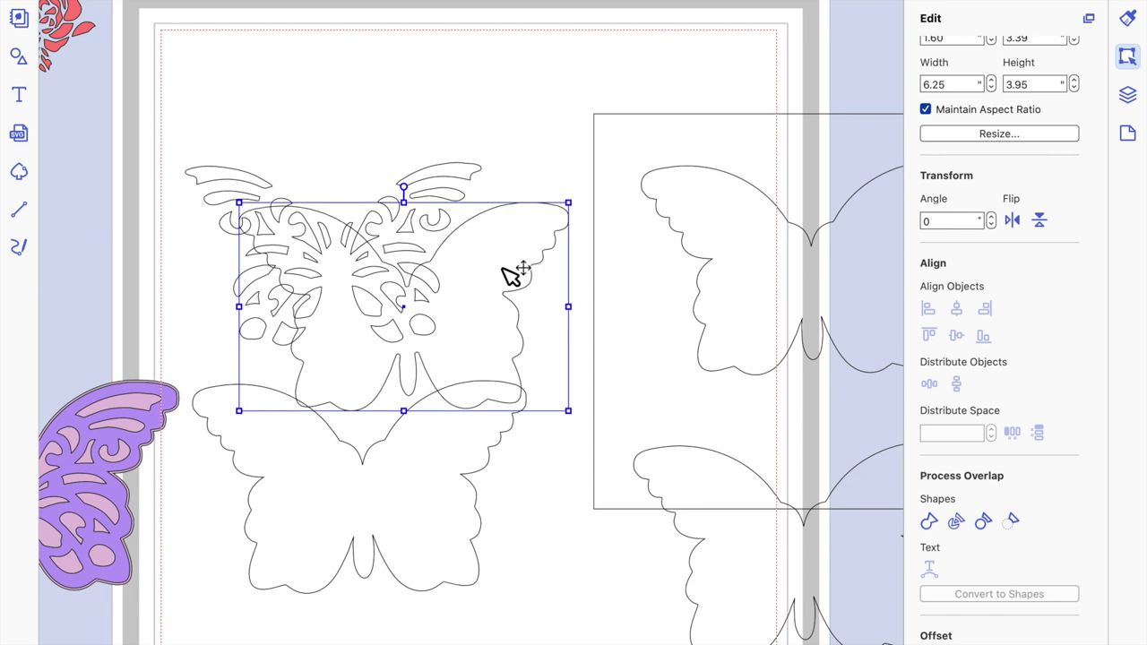
{"action": "left_click_drag", "start_coordinate": [512, 271], "coordinate": [545, 223]}
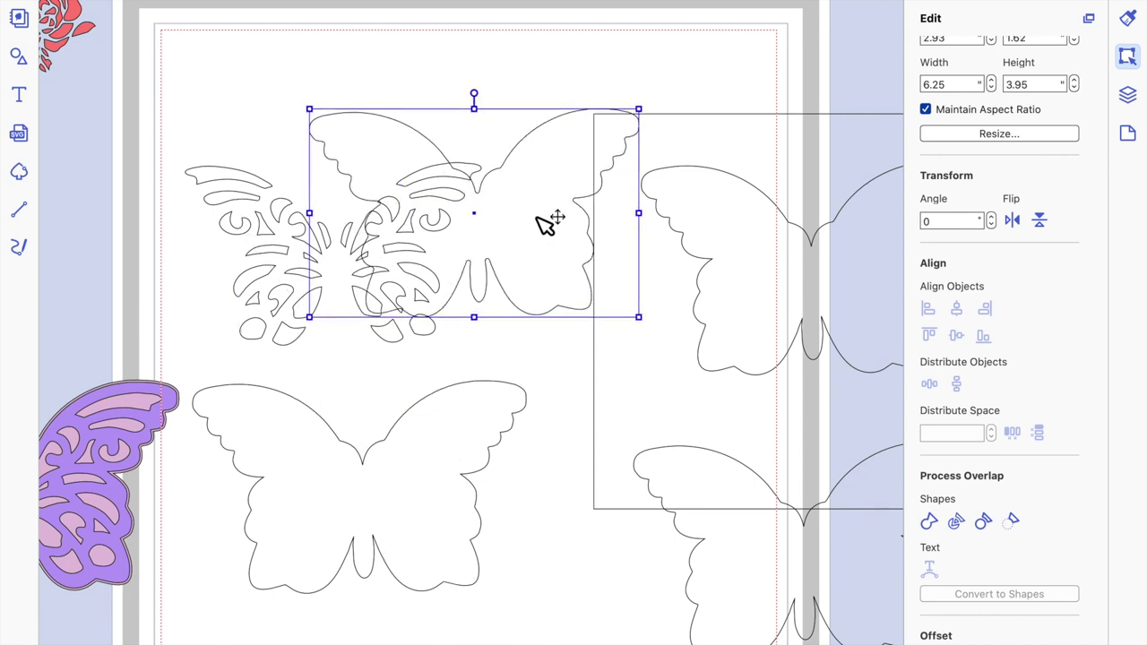
{"action": "scroll", "coordinate": [949, 87], "scroll_direction": "up", "scroll_amount": 2}
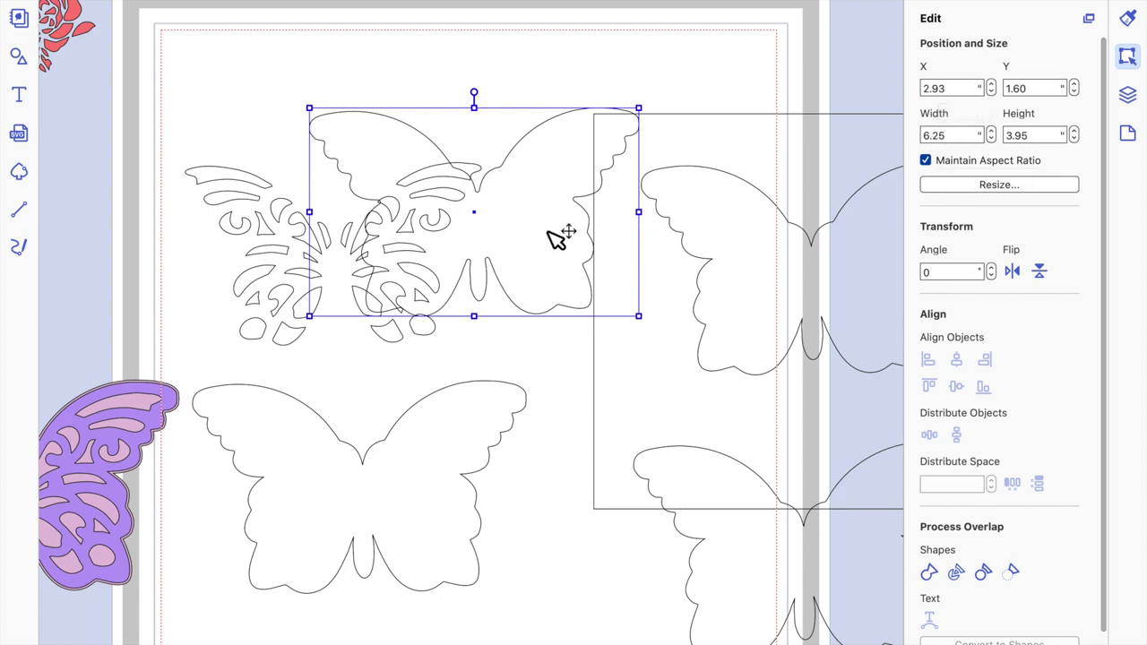
{"action": "left_click", "coordinate": [426, 545]}
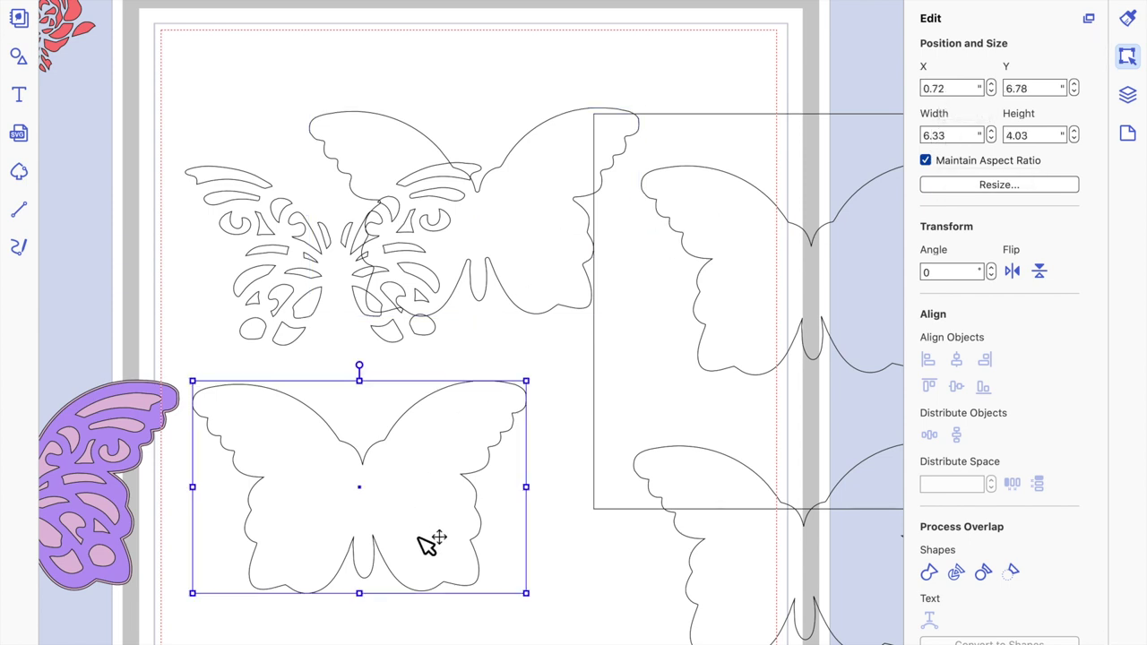
{"action": "key", "text": "Delete"}
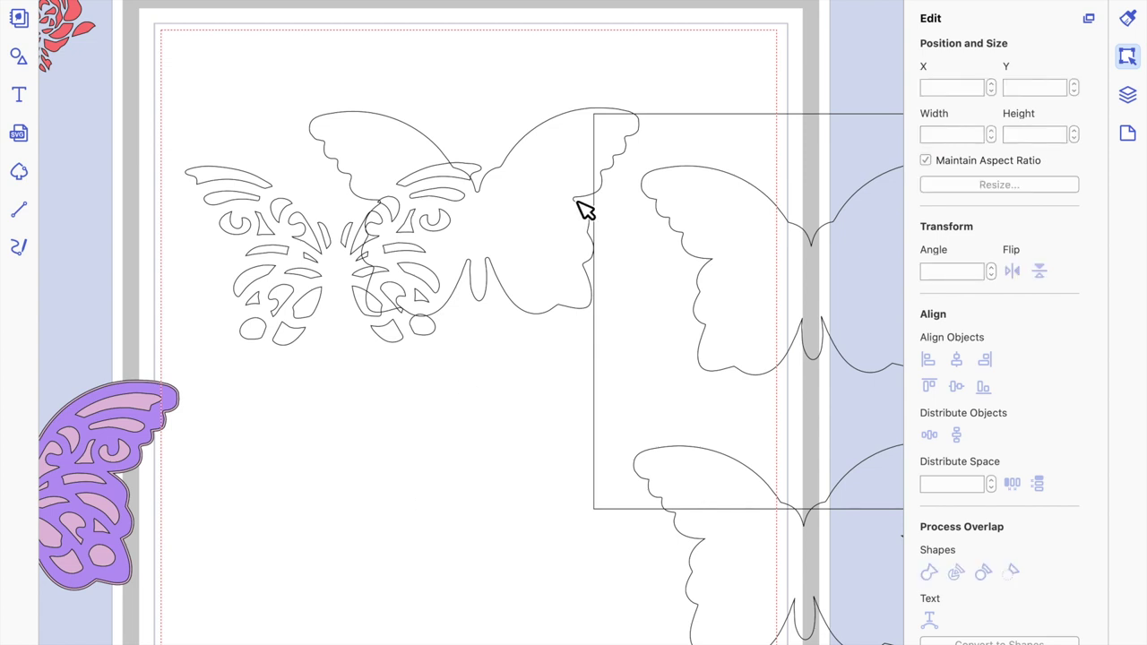
Place the inset butterfly outline directly below the cut-out pieces and shift it slightly left.
{"action": "left_click", "coordinate": [548, 230]}
{"action": "left_click_drag", "start_coordinate": [538, 224], "coordinate": [444, 469]}
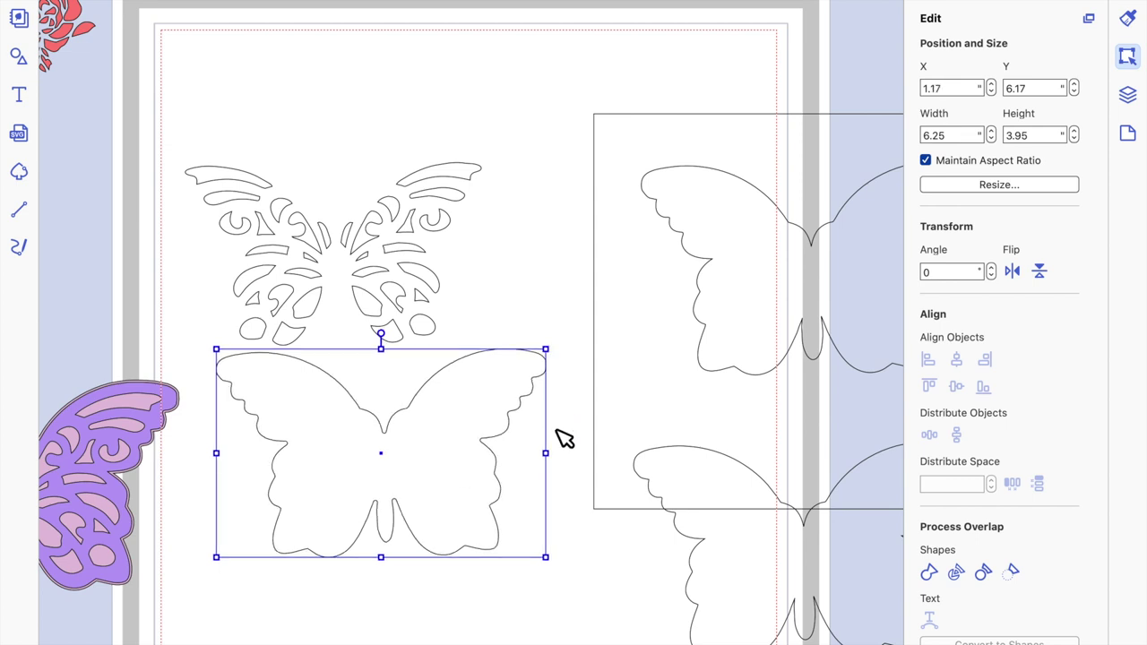
{"action": "left_click", "coordinate": [527, 500]}
{"action": "left_click", "coordinate": [471, 461]}
{"action": "key", "text": "Left"}
{"action": "key", "text": "Left"}
{"action": "key", "text": "Left"}
{"action": "key", "text": "Left"}
{"action": "key", "text": "Left"}
Move the spare butterfly outline from below the square to beneath the inset outline on the mat.
{"action": "left_click", "coordinate": [776, 582]}
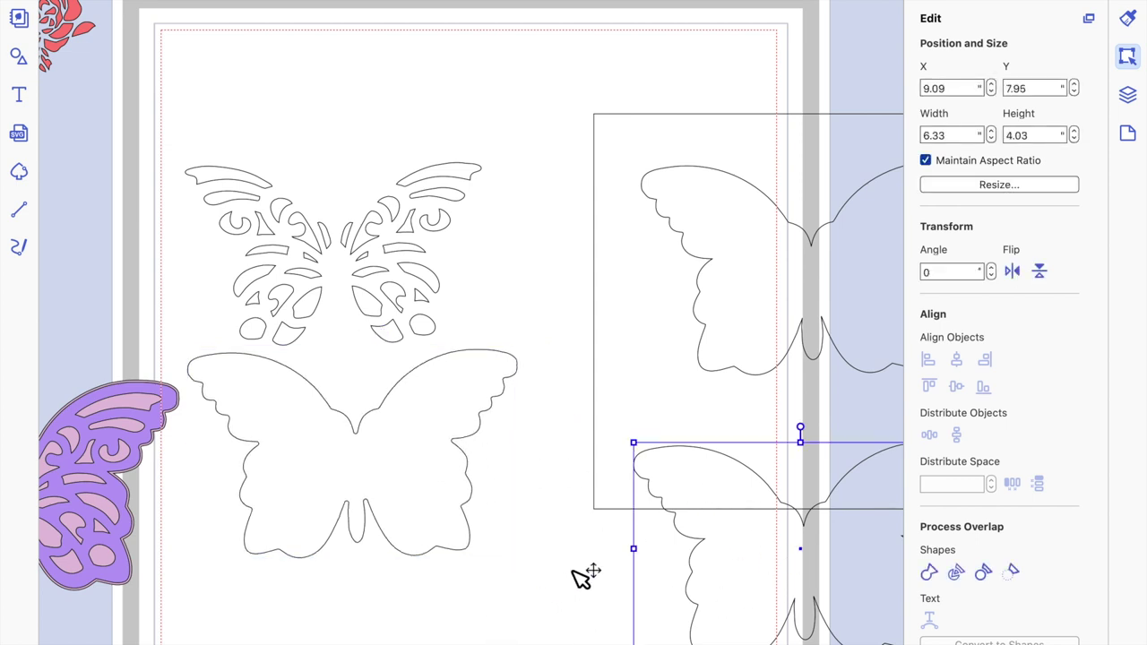
{"action": "left_click_drag", "start_coordinate": [583, 578], "coordinate": [317, 633]}
{"action": "left_click_drag", "start_coordinate": [538, 641], "coordinate": [512, 644]}
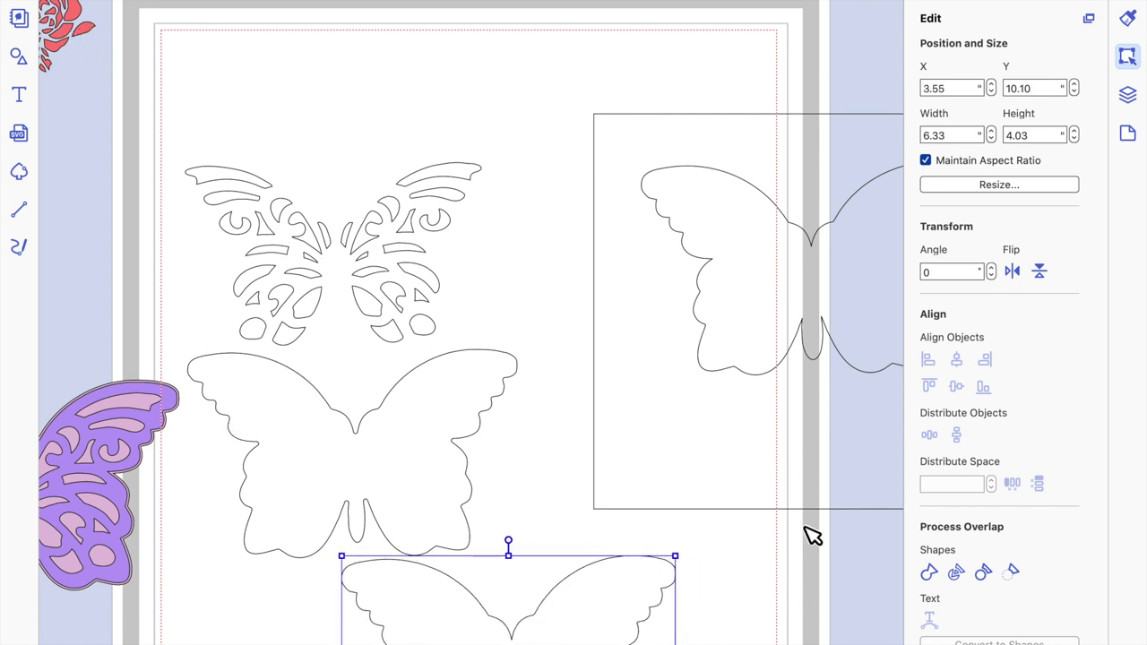
Centre the butterfly outline horizontally and vertically in the 7.5-inch square and cut its shape out of the square.
{"action": "left_click", "coordinate": [809, 290]}
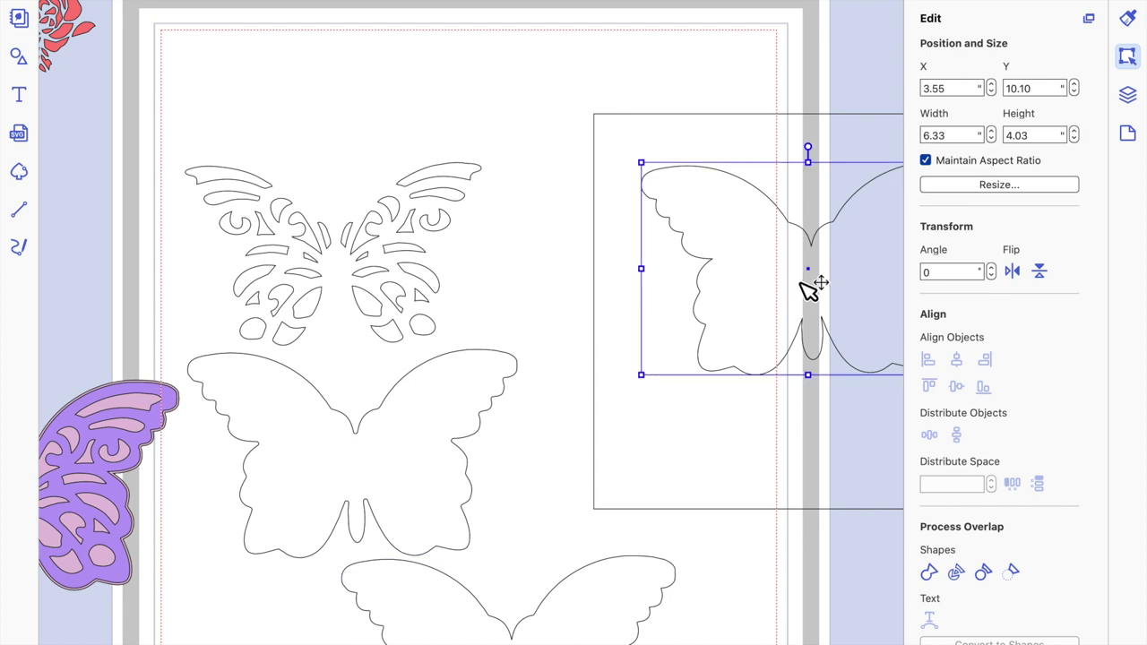
{"action": "left_click", "coordinate": [736, 450], "text": "shift"}
{"action": "left_click", "coordinate": [956, 360]}
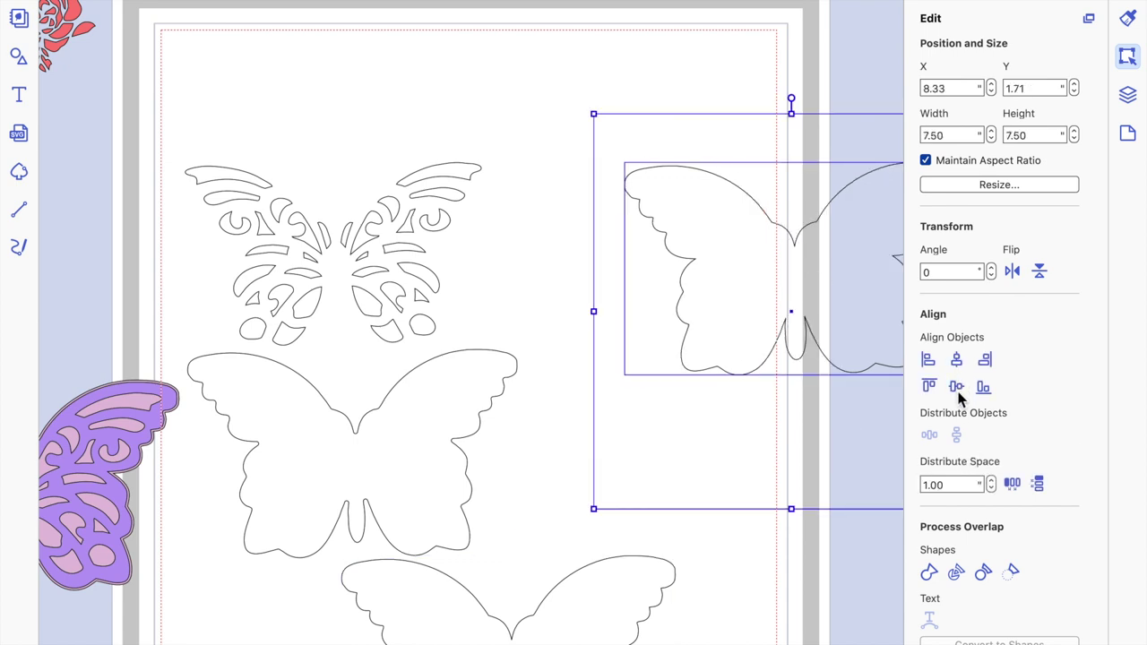
{"action": "left_click", "coordinate": [956, 386]}
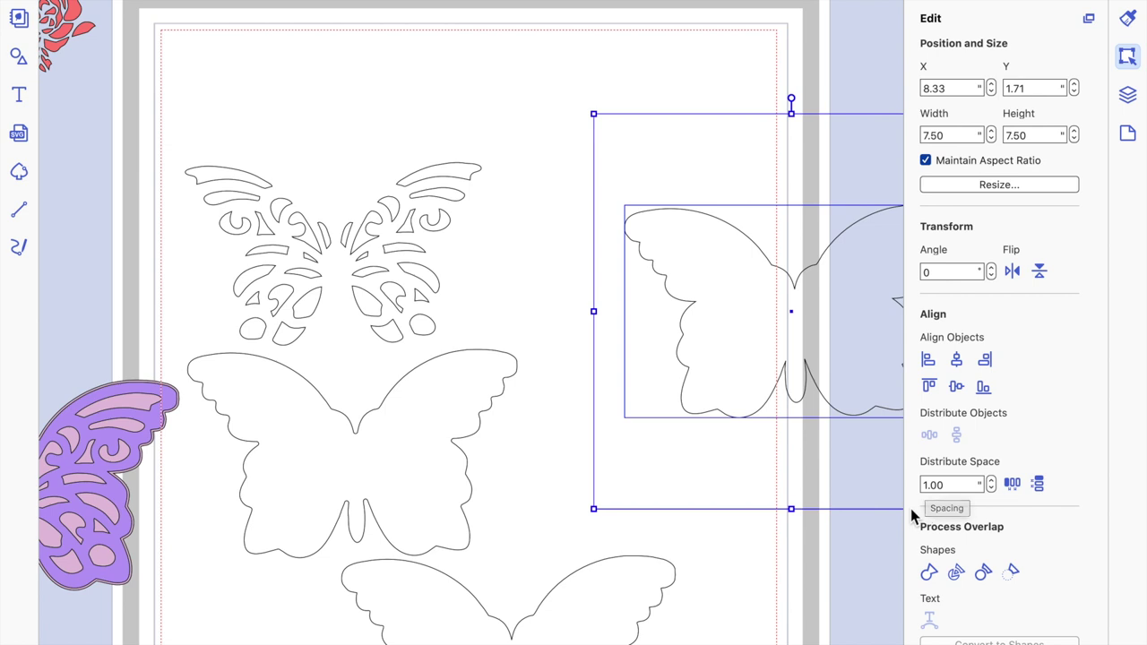
{"action": "left_click", "coordinate": [1011, 575]}
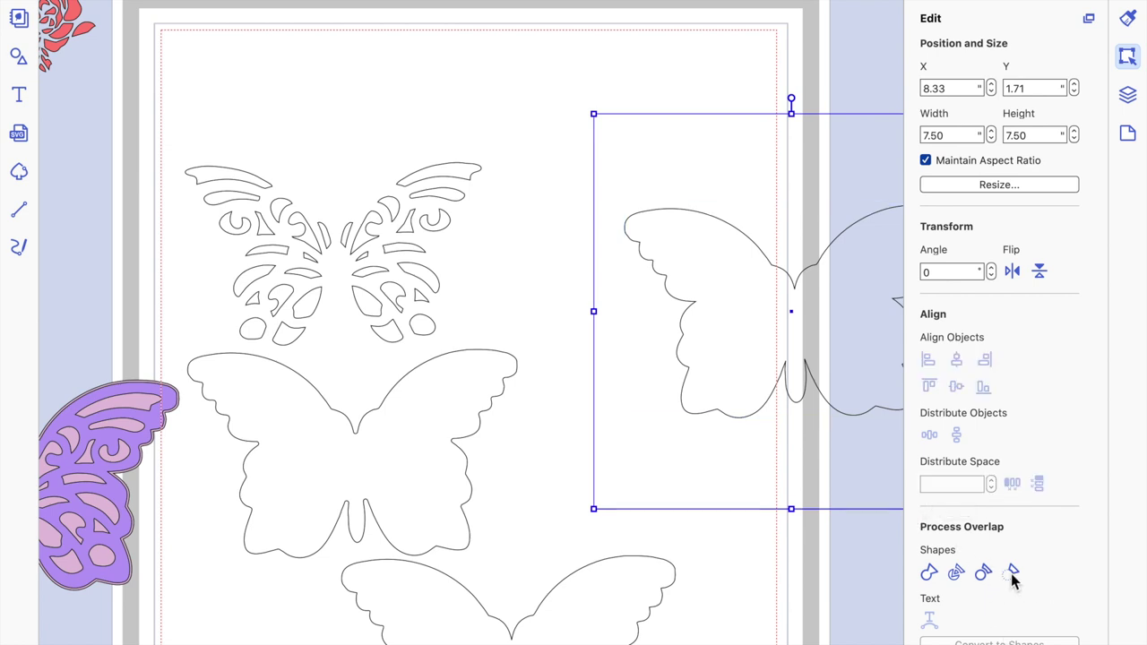
Fill the square around the butterfly opening with pale yellow and move it up and slightly left.
{"action": "left_click", "coordinate": [1128, 20]}
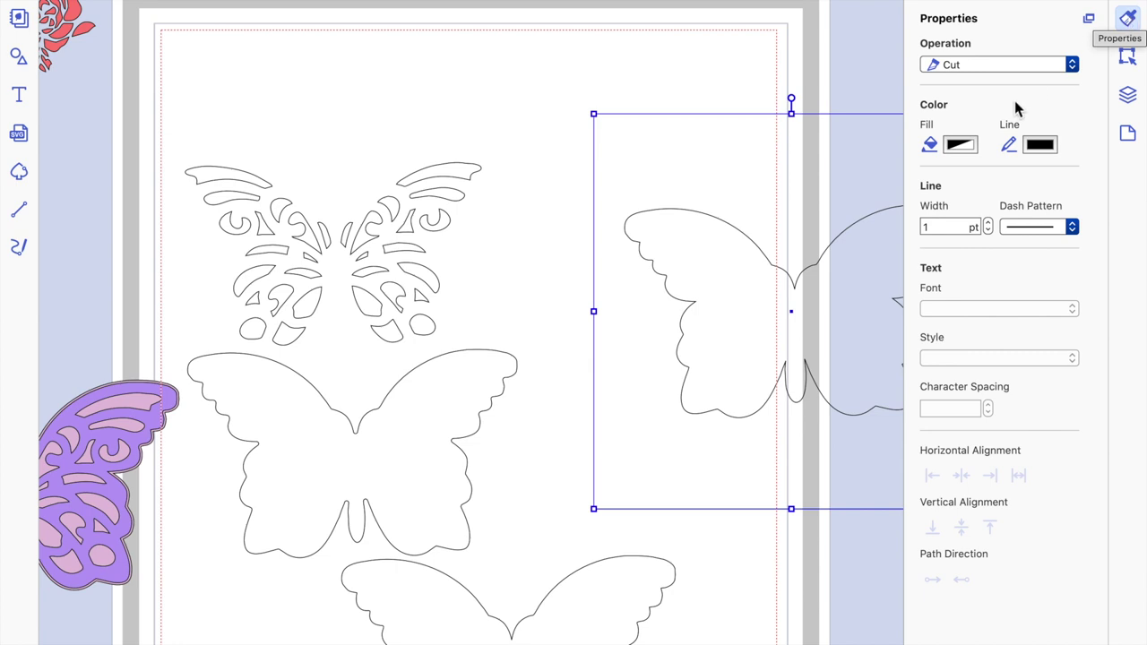
{"action": "left_click", "coordinate": [967, 146]}
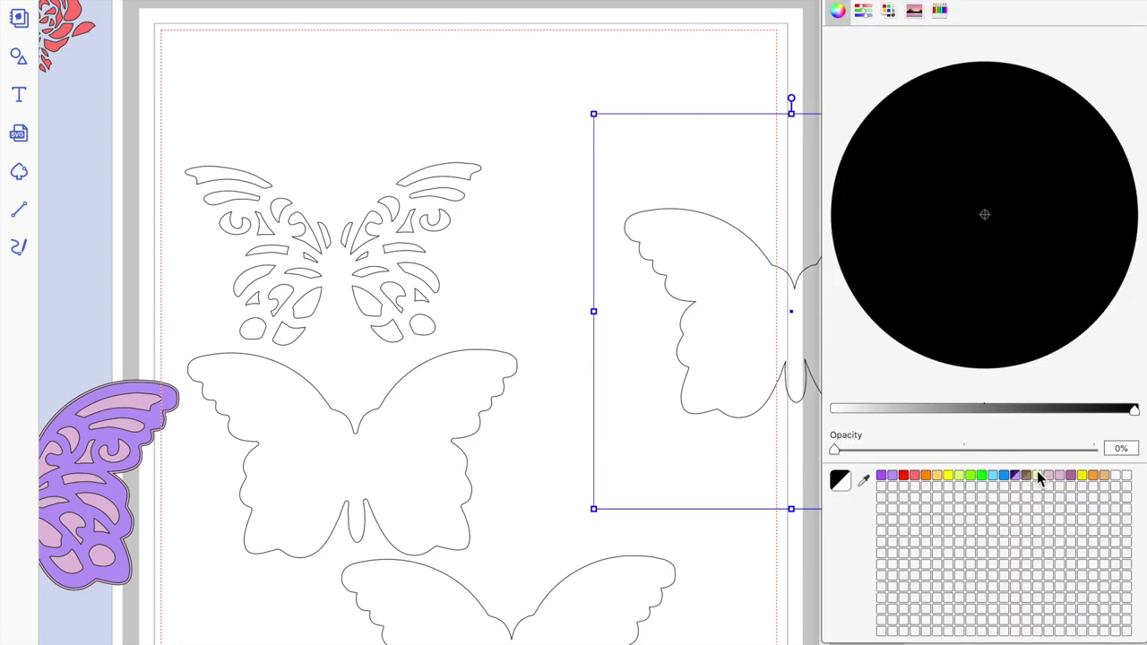
{"action": "left_click", "coordinate": [770, 568]}
{"action": "left_click", "coordinate": [739, 463]}
{"action": "left_click", "coordinate": [1037, 475]}
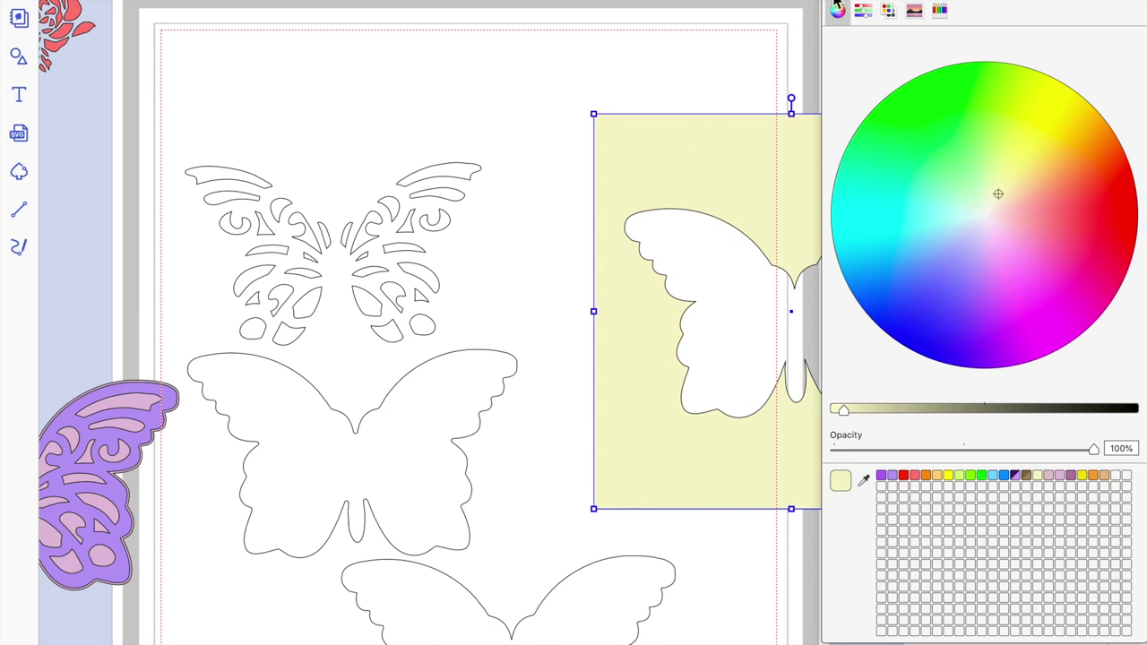
{"action": "left_click", "coordinate": [781, 200]}
{"action": "left_click_drag", "start_coordinate": [801, 159], "coordinate": [771, 79]}
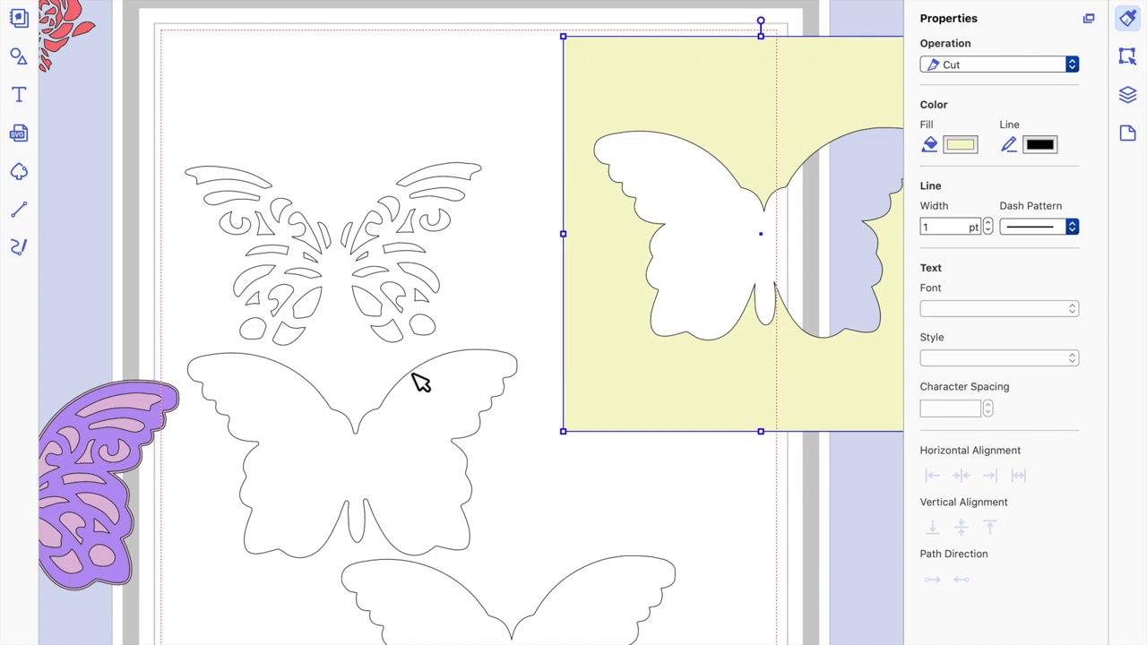
Move the inset butterfly outline up toward the yellow square and compare its size with the spare outline at the bottom.
{"action": "left_click", "coordinate": [431, 423]}
{"action": "left_click_drag", "start_coordinate": [507, 384], "coordinate": [571, 350]}
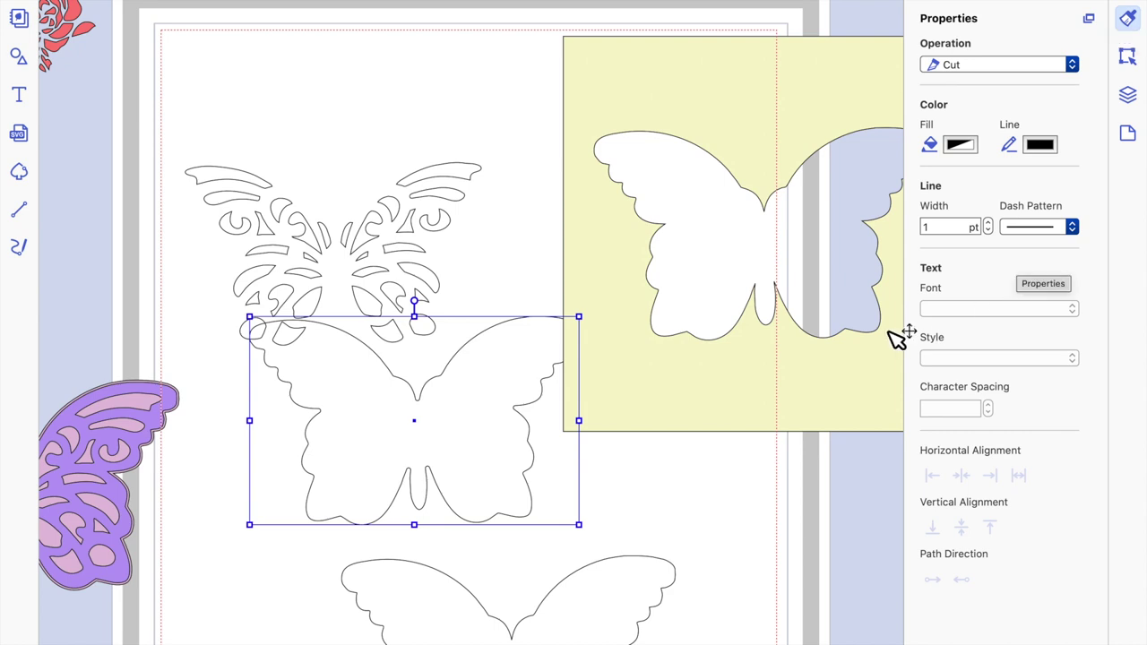
{"action": "left_click", "coordinate": [602, 627]}
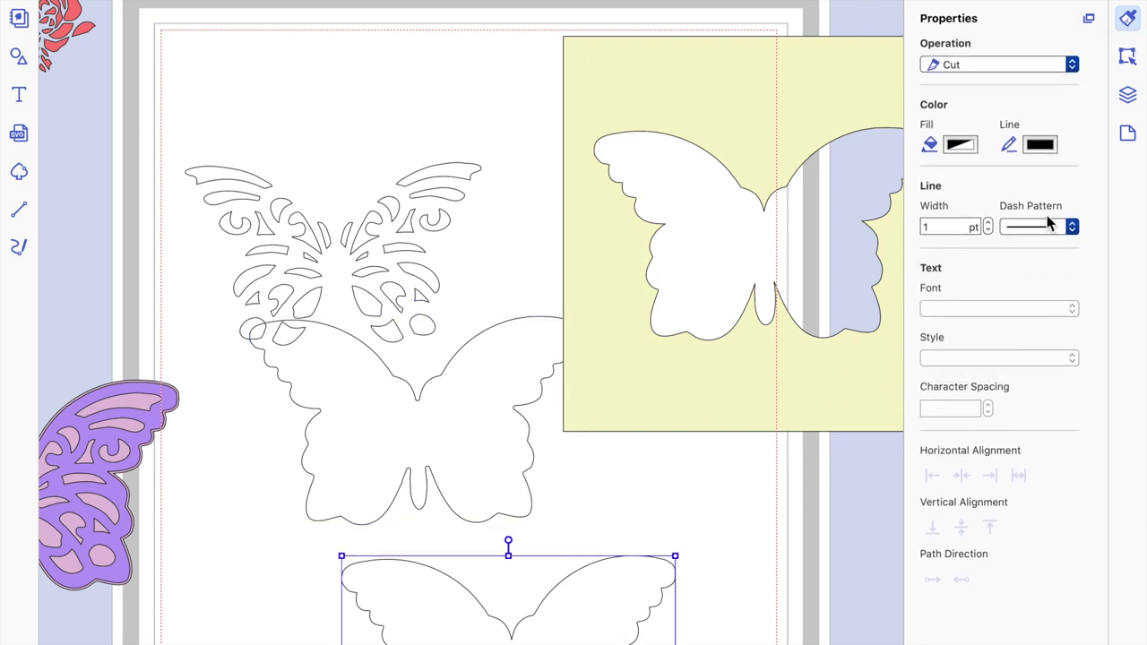
{"action": "left_click", "coordinate": [1126, 59]}
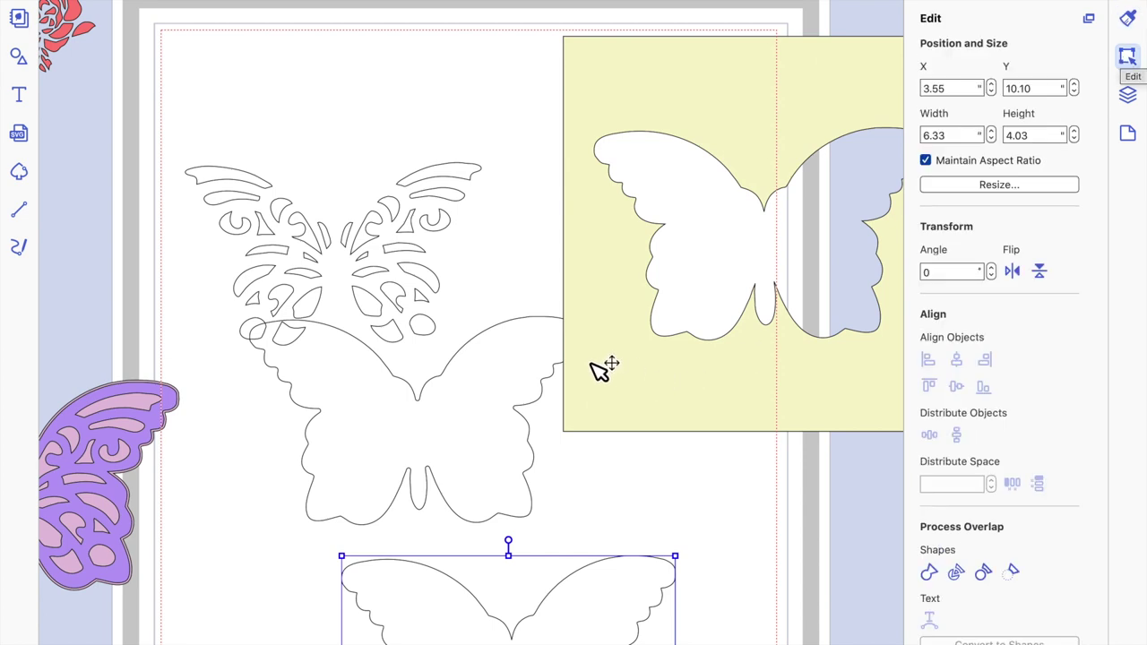
{"action": "left_click", "coordinate": [484, 417]}
{"action": "left_click", "coordinate": [593, 600]}
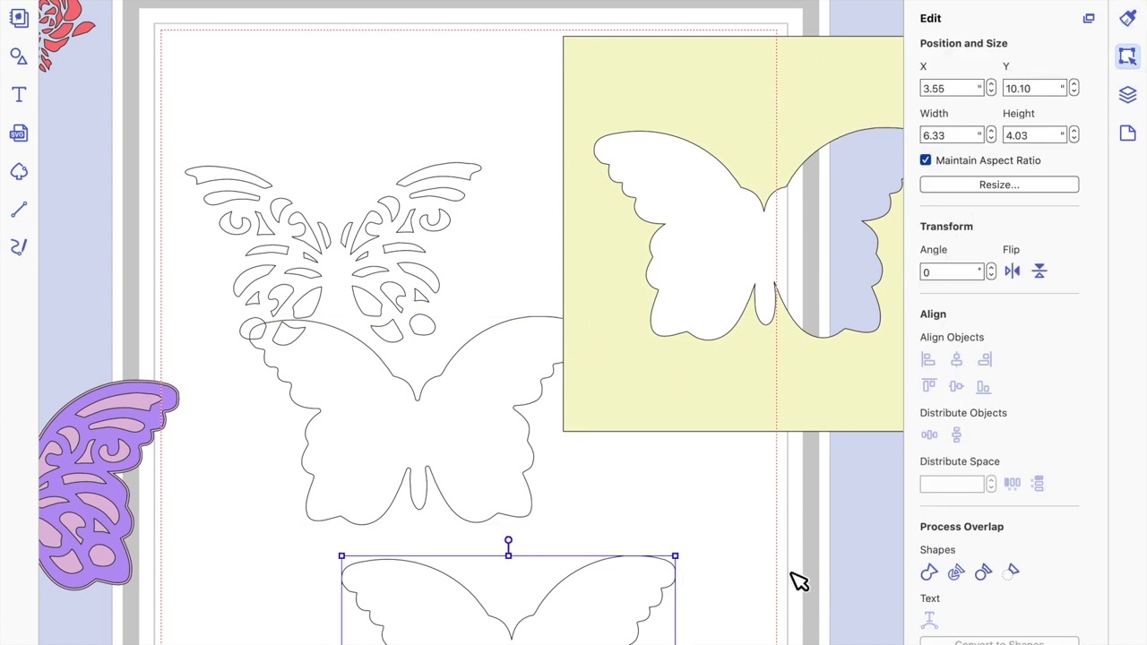
Fill the spare butterfly outline at the bottom with dark purple at 100% opacity.
{"action": "left_click", "coordinate": [1125, 20]}
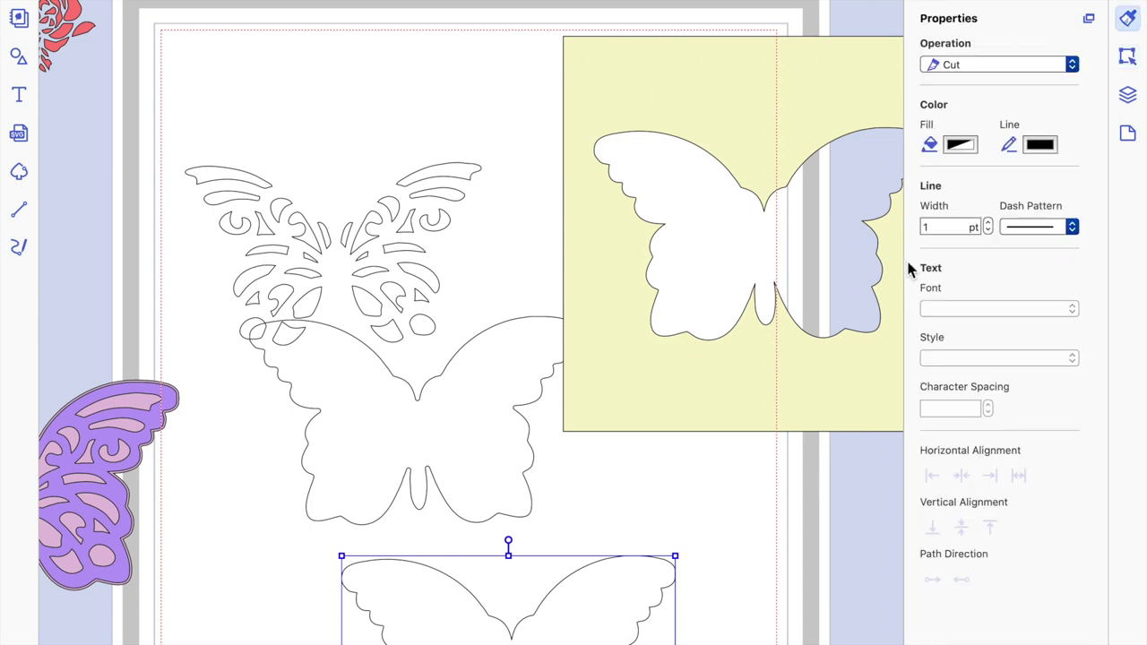
{"action": "left_click", "coordinate": [960, 146]}
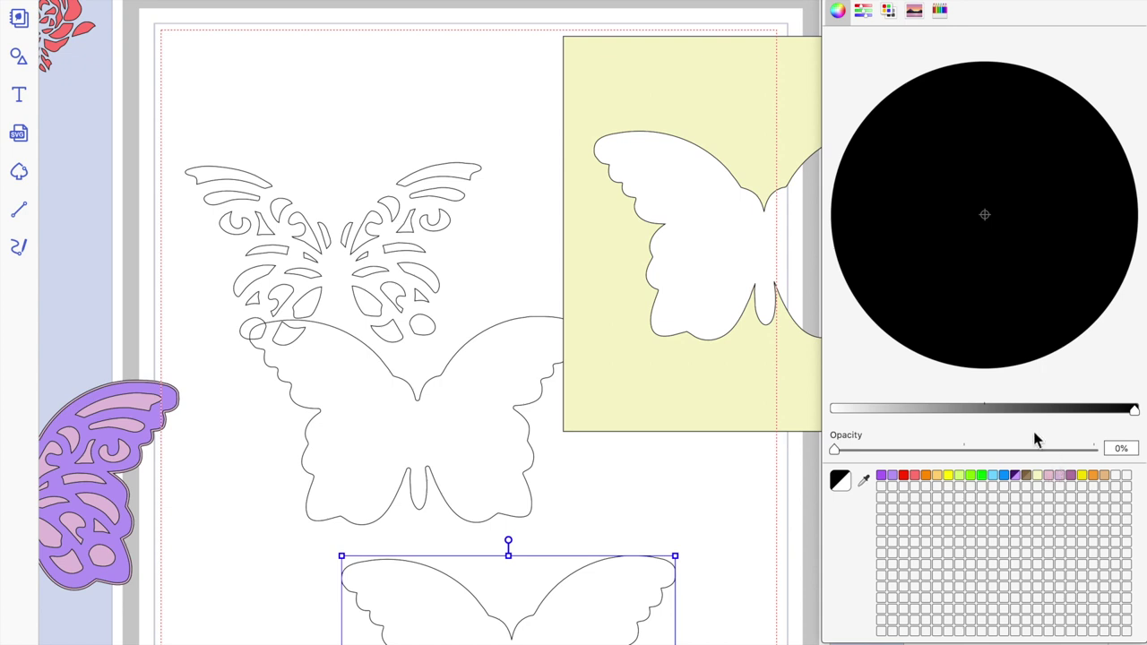
{"action": "left_click", "coordinate": [1016, 472]}
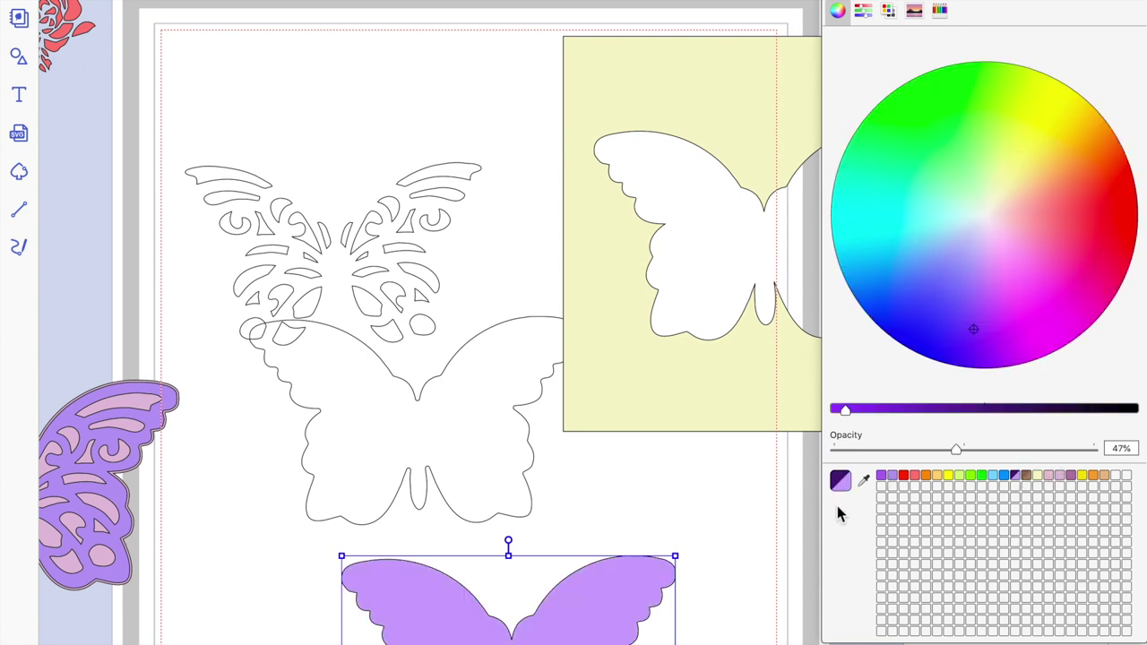
{"action": "left_click", "coordinate": [972, 409]}
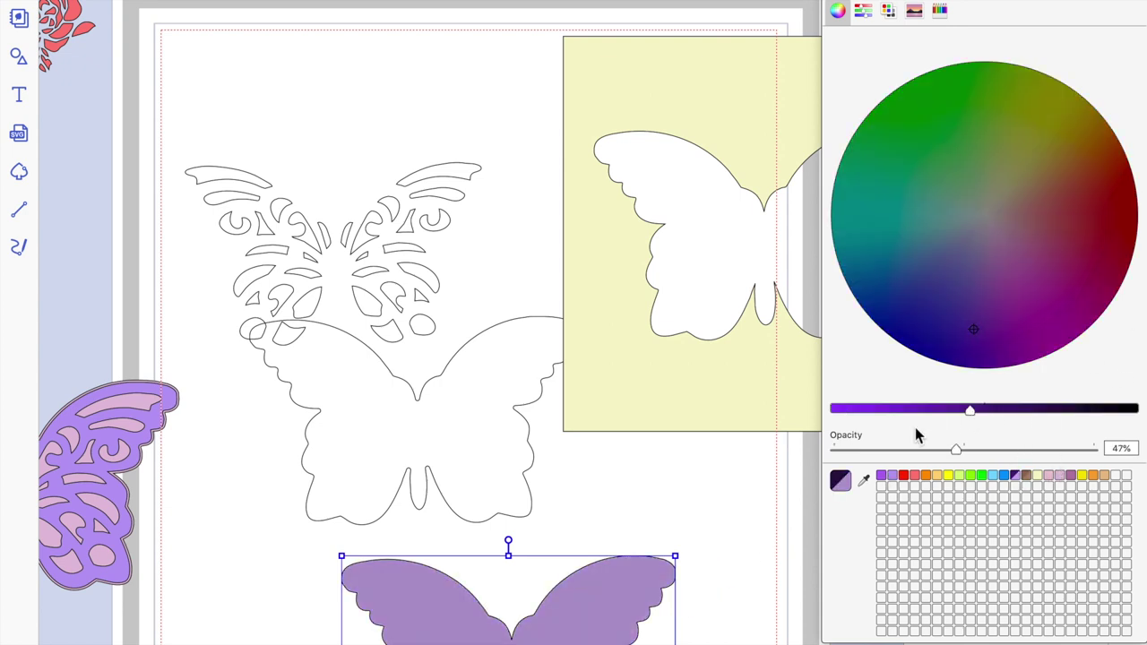
{"action": "left_click", "coordinate": [985, 409]}
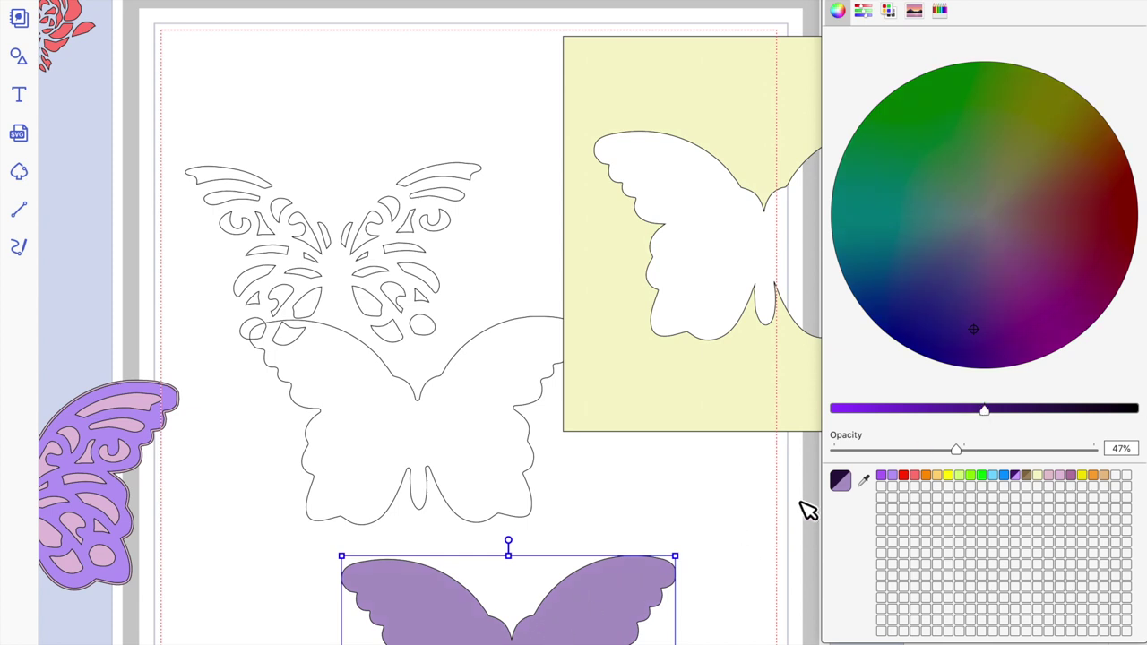
{"action": "left_click", "coordinate": [1092, 449]}
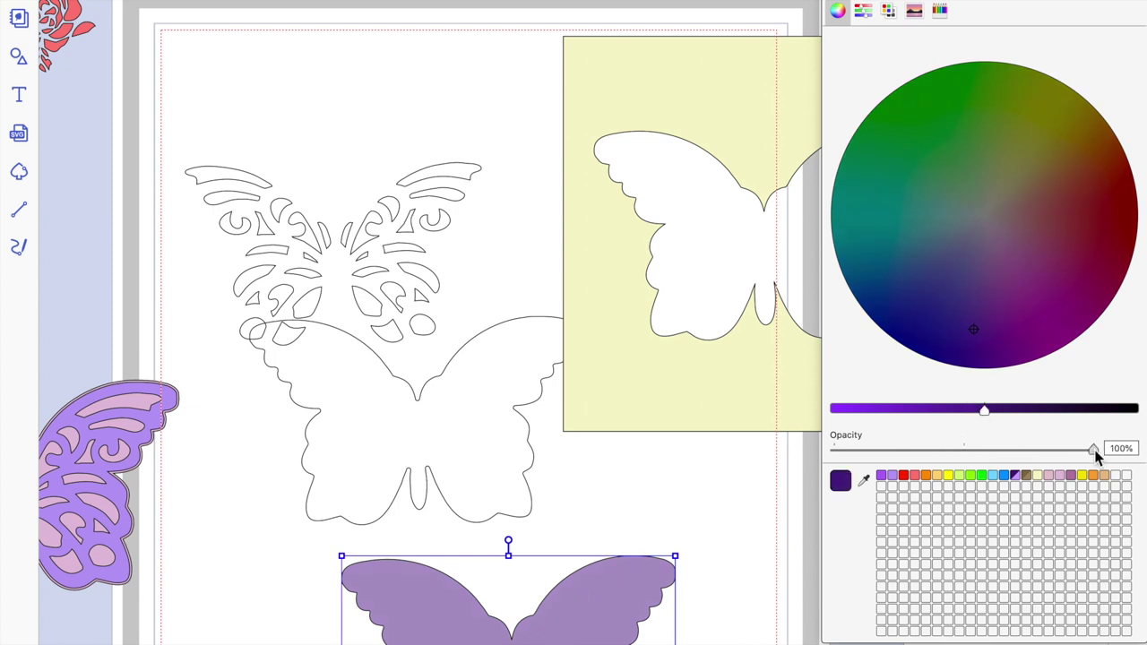
Fit the dark purple butterfly into the butterfly opening of the yellow square and deselect it.
{"action": "left_click_drag", "start_coordinate": [822, 228], "coordinate": [869, 207]}
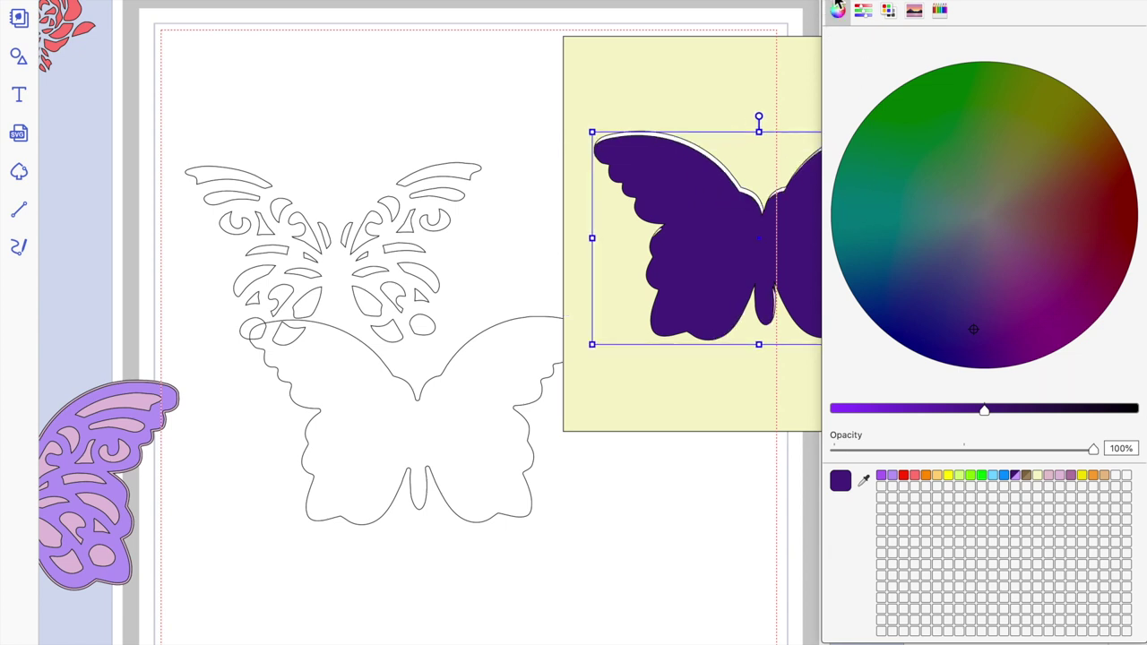
{"action": "left_click", "coordinate": [792, 260]}
{"action": "left_click_drag", "start_coordinate": [809, 261], "coordinate": [796, 258]}
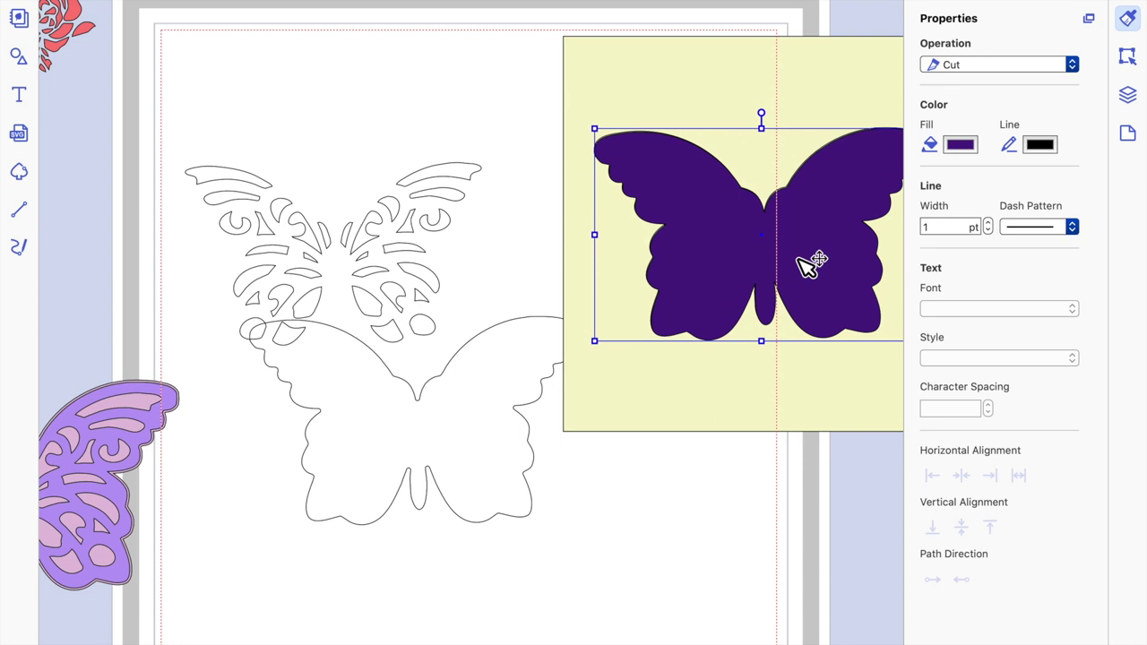
{"action": "left_click", "coordinate": [770, 476]}
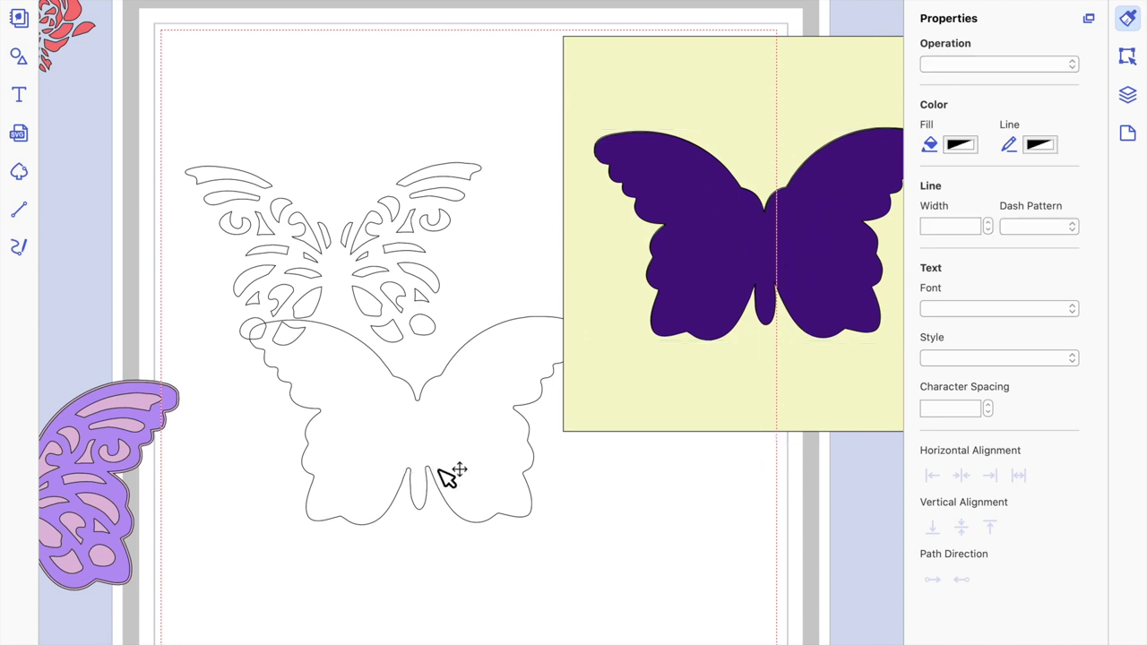
Move the unfilled butterfly outline down clear of the wing cutouts and group all the cutout pieces together.
{"action": "left_click", "coordinate": [378, 507]}
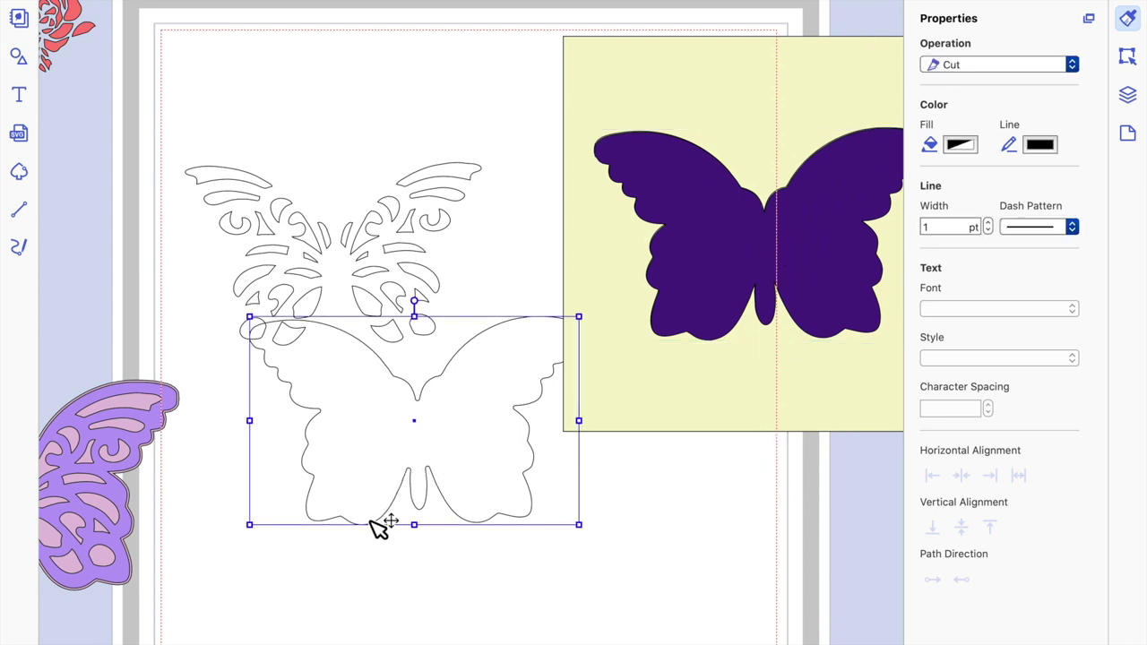
{"action": "left_click_drag", "start_coordinate": [385, 510], "coordinate": [345, 598]}
{"action": "left_click_drag", "start_coordinate": [170, 138], "coordinate": [448, 314]}
{"action": "left_click_drag", "start_coordinate": [465, 371], "coordinate": [466, 374]}
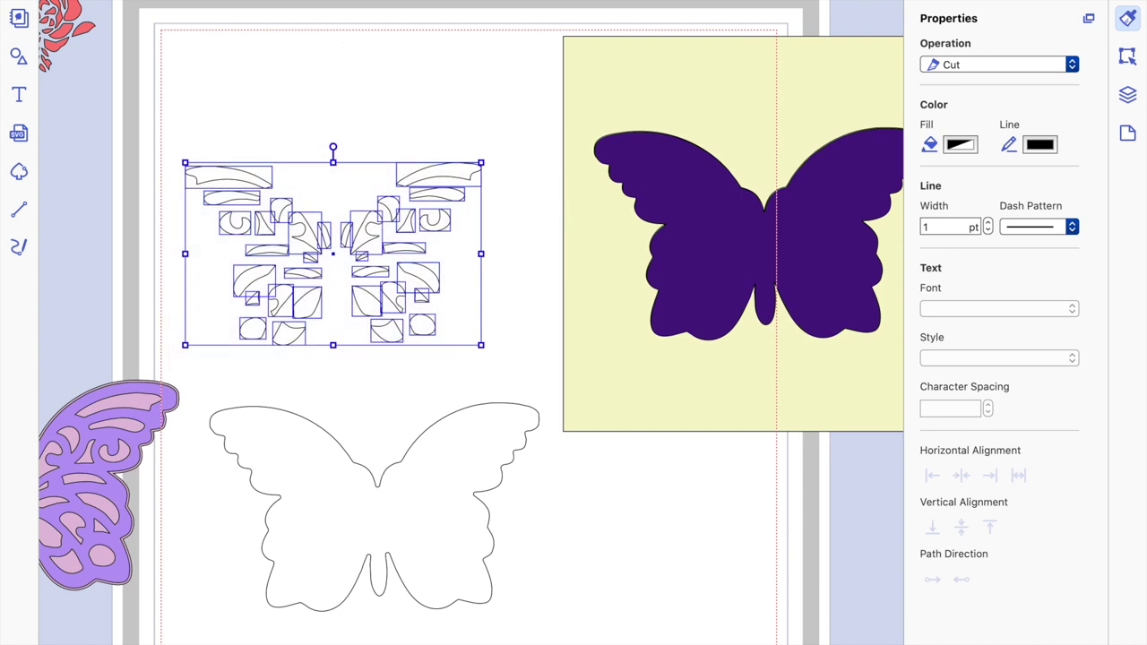
{"action": "left_click", "coordinate": [295, 0]}
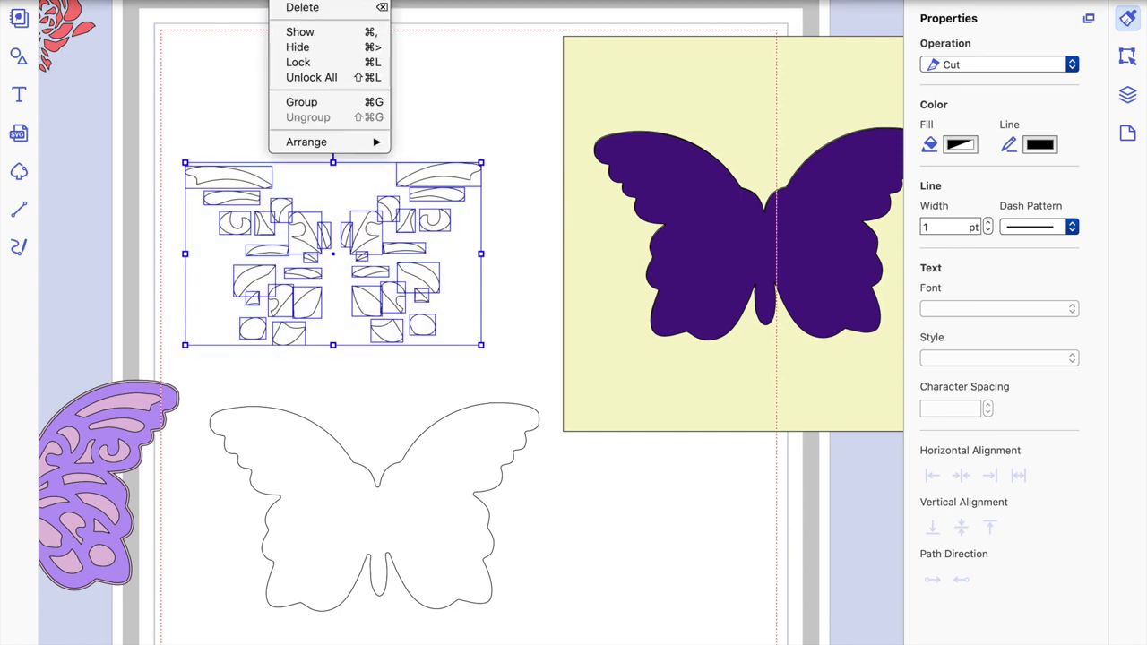
{"action": "left_click", "coordinate": [313, 106]}
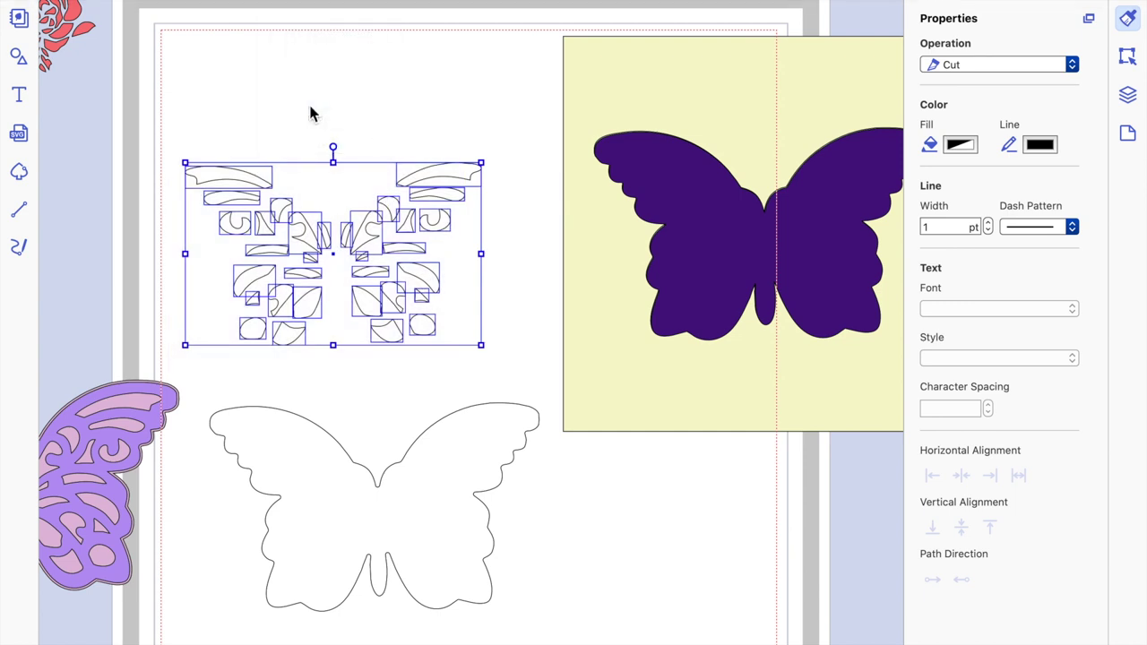
Align the grouped wing cutouts and the butterfly outline to each other's centers, both horizontally and vertically.
{"action": "left_click", "coordinate": [437, 468], "text": "shift"}
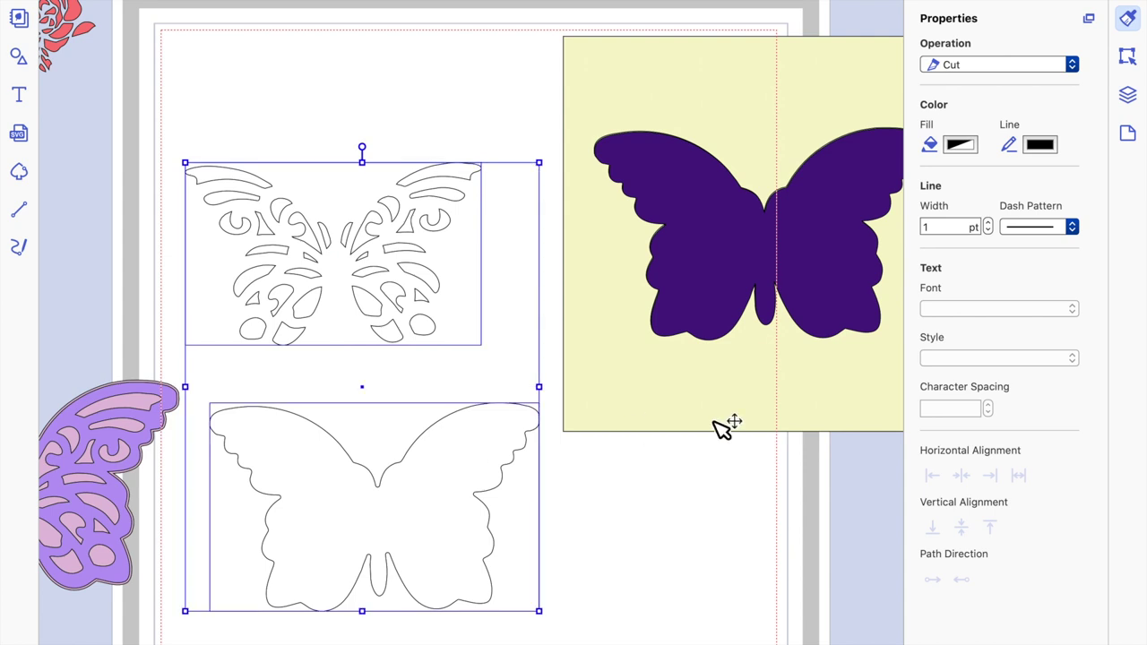
{"action": "left_click", "coordinate": [1127, 56]}
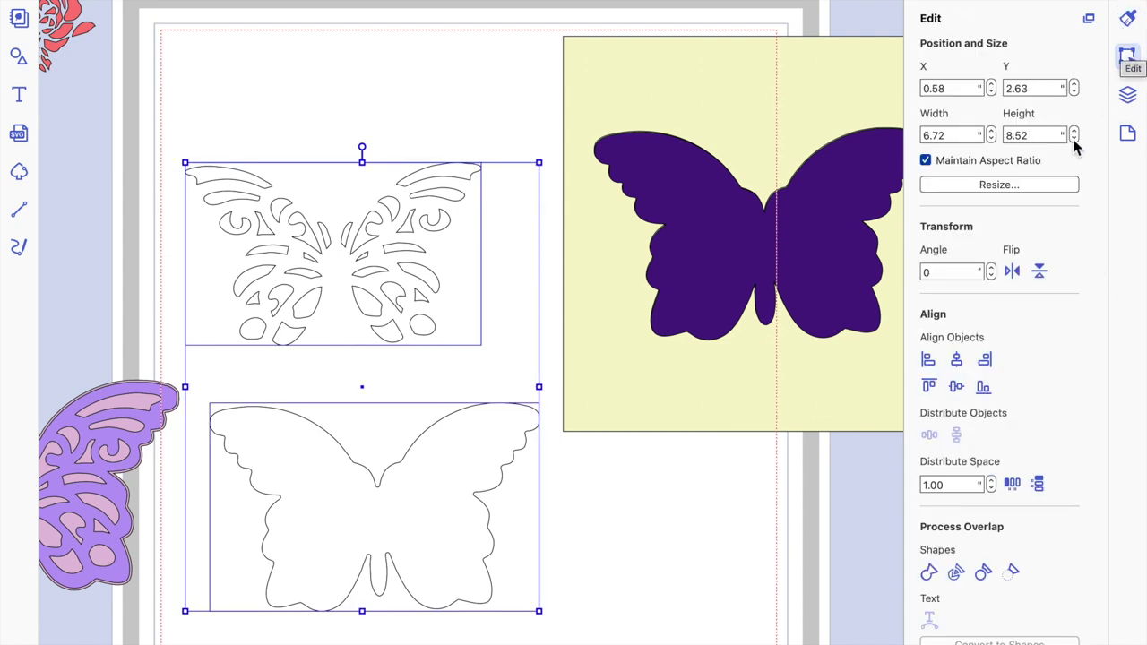
{"action": "left_click", "coordinate": [956, 359]}
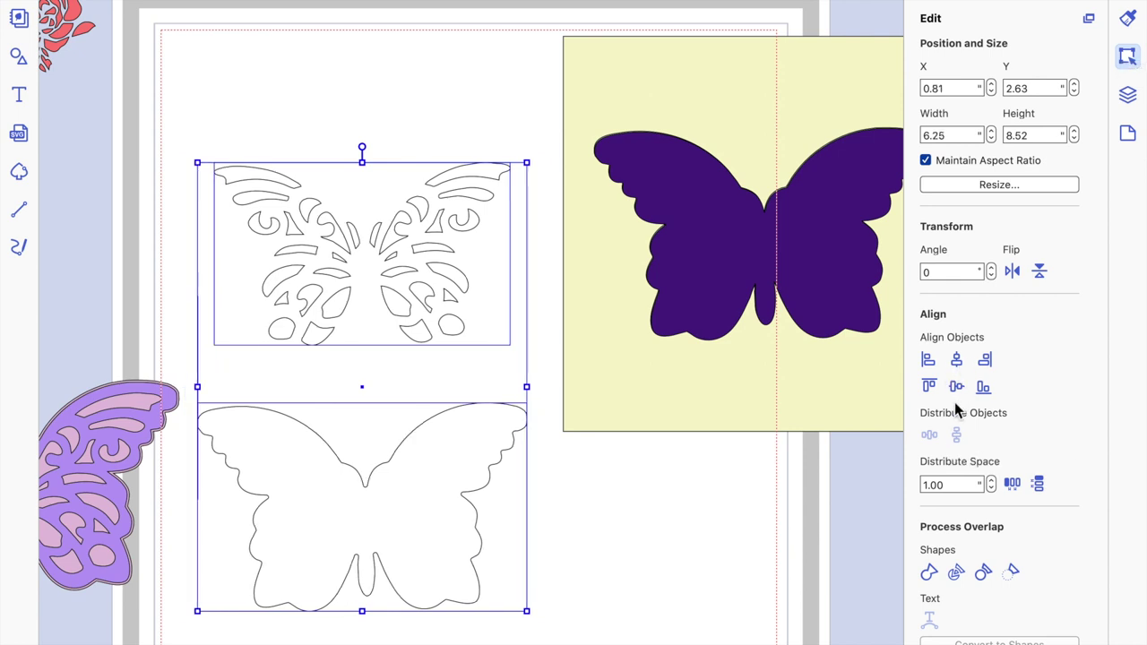
{"action": "left_click", "coordinate": [956, 386]}
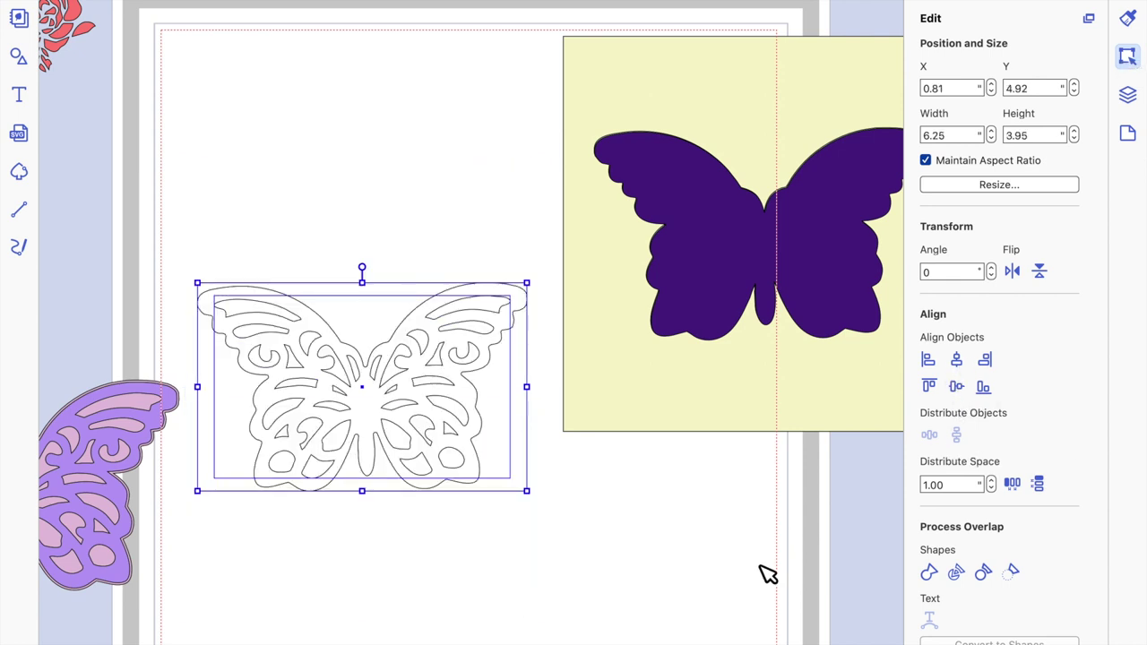
{"action": "left_click", "coordinate": [630, 632]}
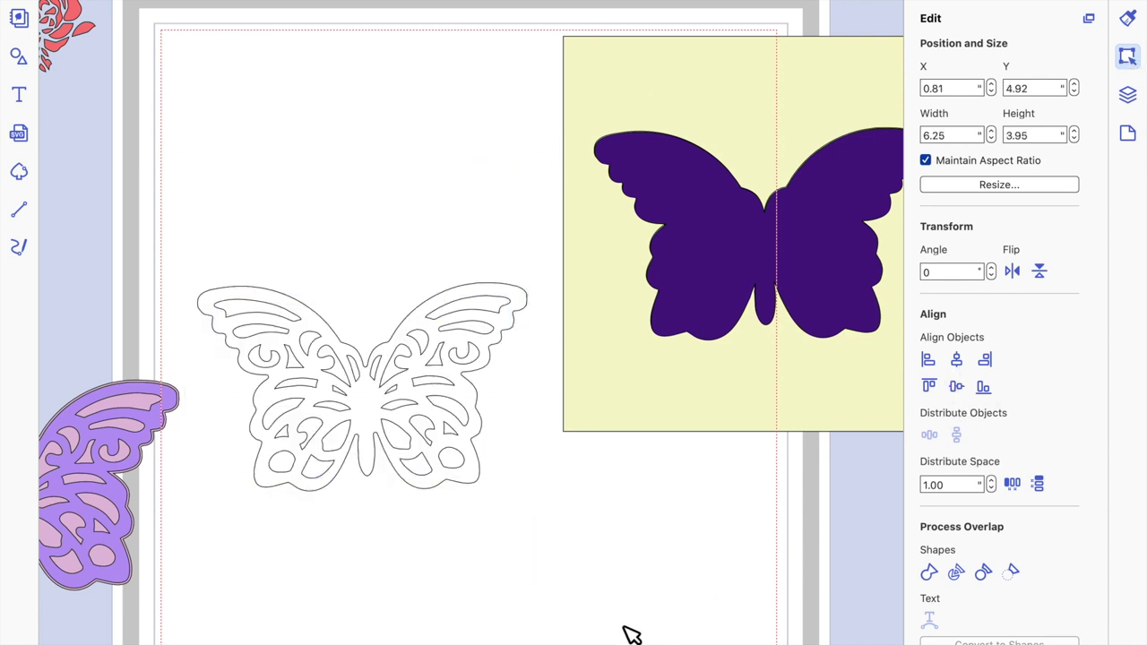
Send the outer butterfly outline to the back, behind the grouped wing cutouts.
{"action": "left_click", "coordinate": [466, 475]}
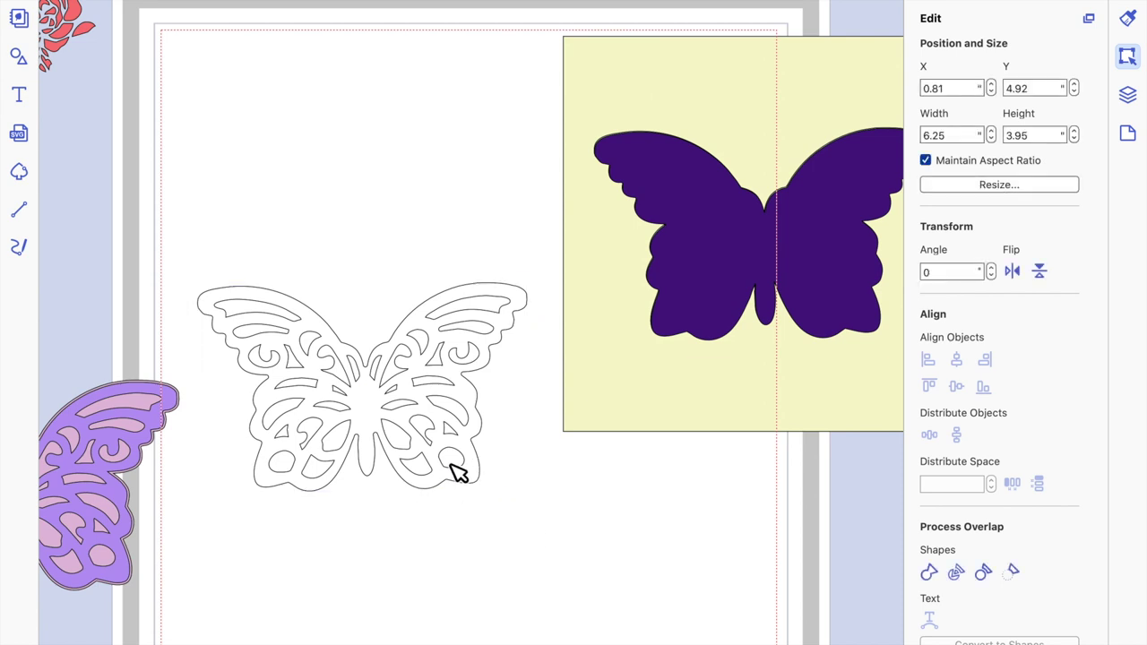
{"action": "left_click", "coordinate": [464, 467]}
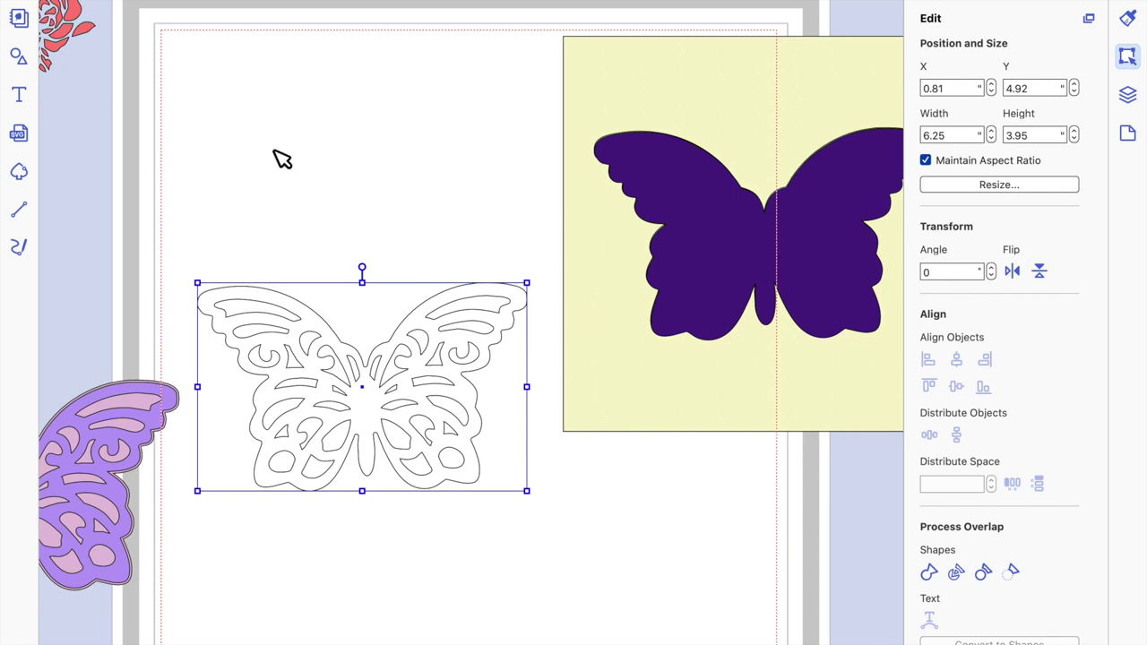
{"action": "left_click", "coordinate": [291, 0]}
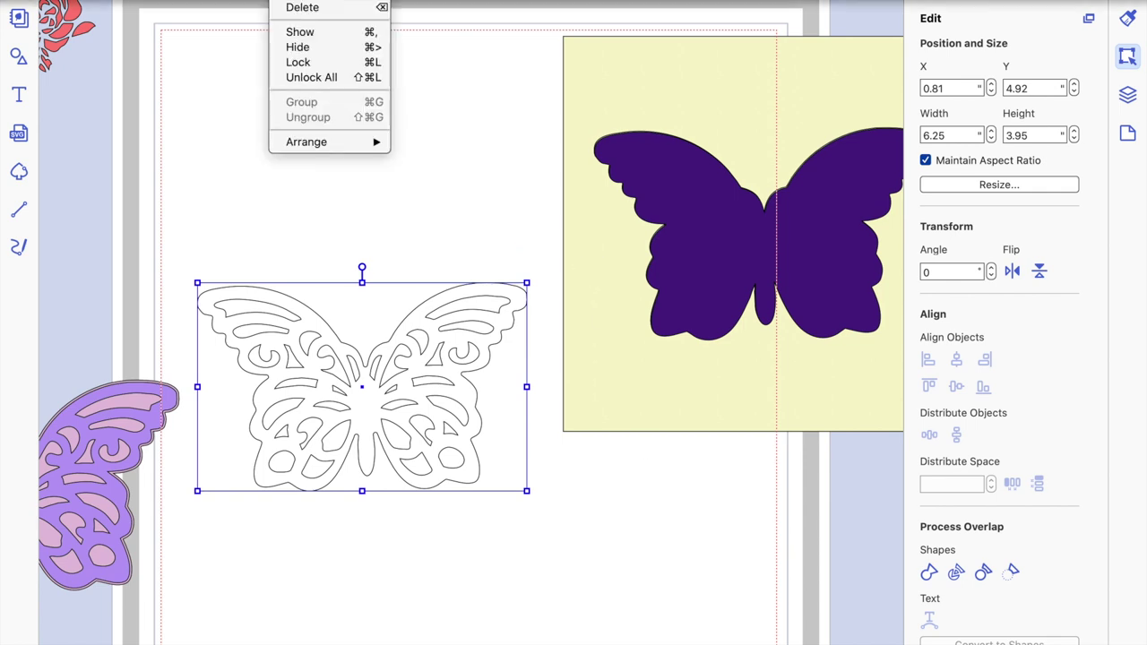
{"action": "mouse_move", "coordinate": [333, 142]}
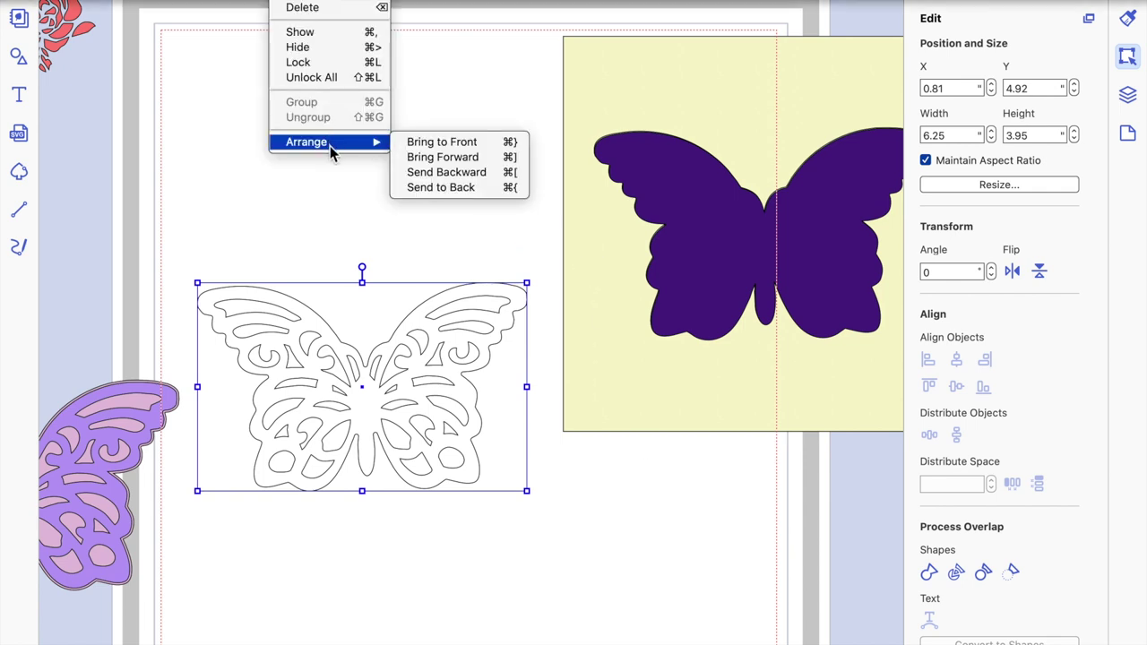
{"action": "left_click", "coordinate": [447, 189]}
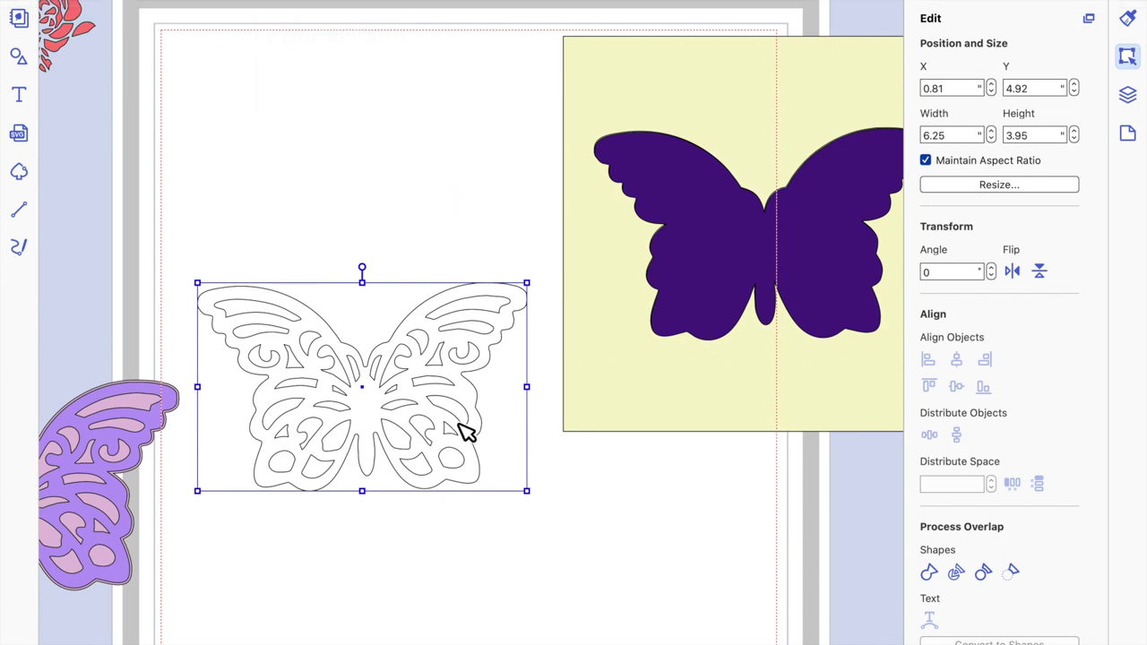
Ungroup the wing cutouts into separate shapes and deselect them.
{"action": "left_click", "coordinate": [463, 467]}
{"action": "left_click", "coordinate": [463, 464]}
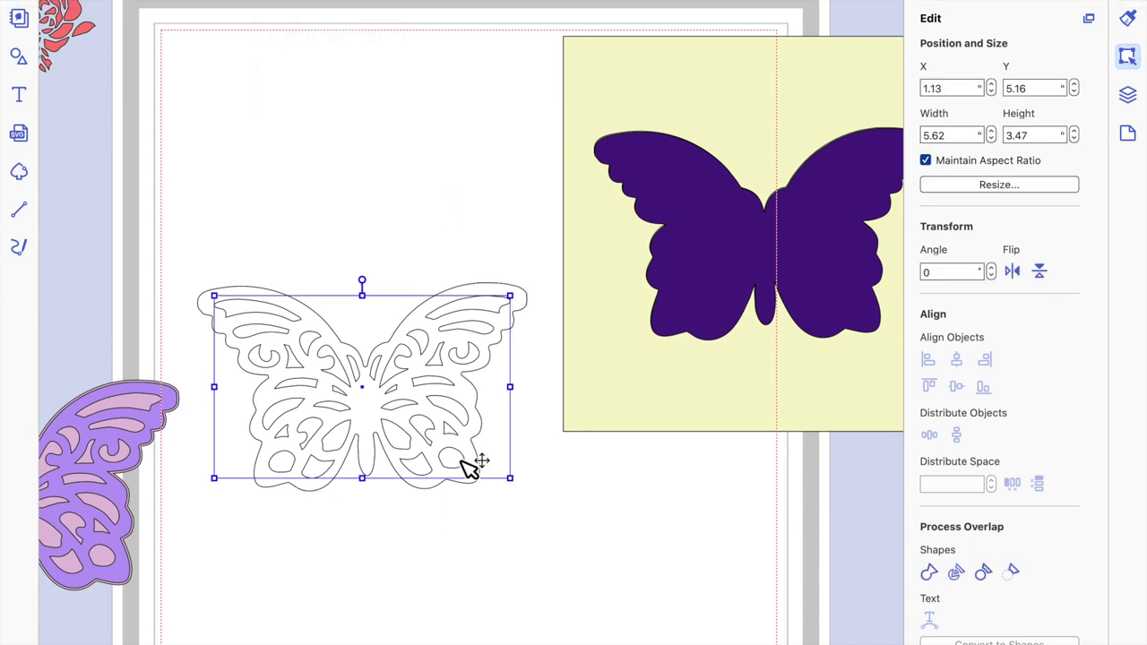
{"action": "left_click", "coordinate": [292, 0]}
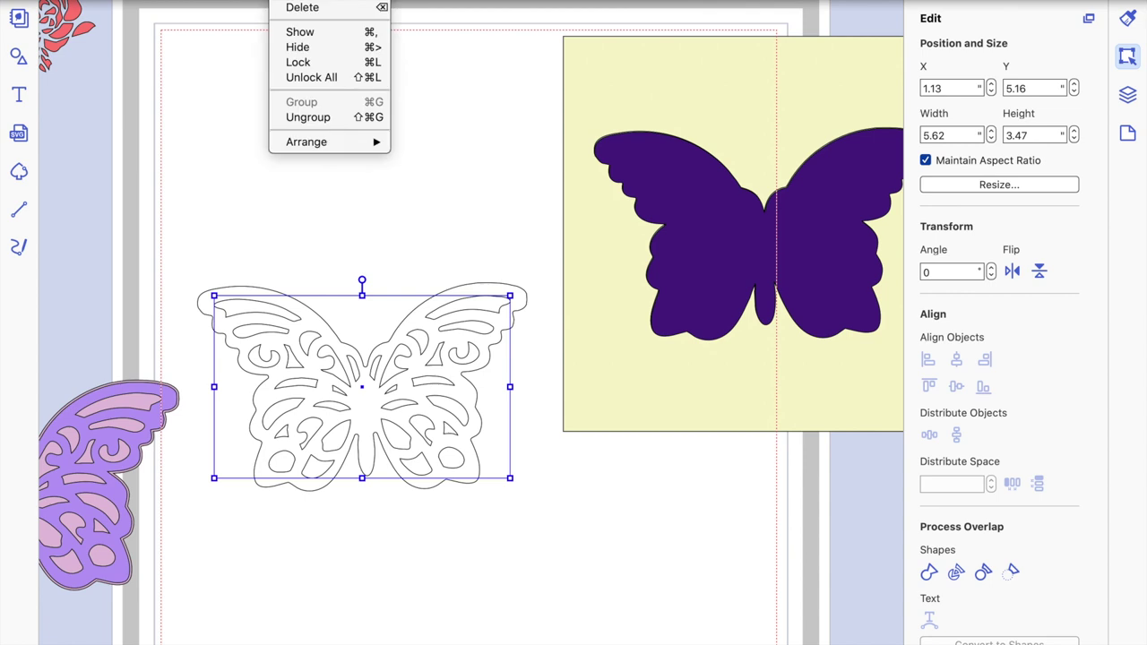
{"action": "left_click", "coordinate": [308, 117]}
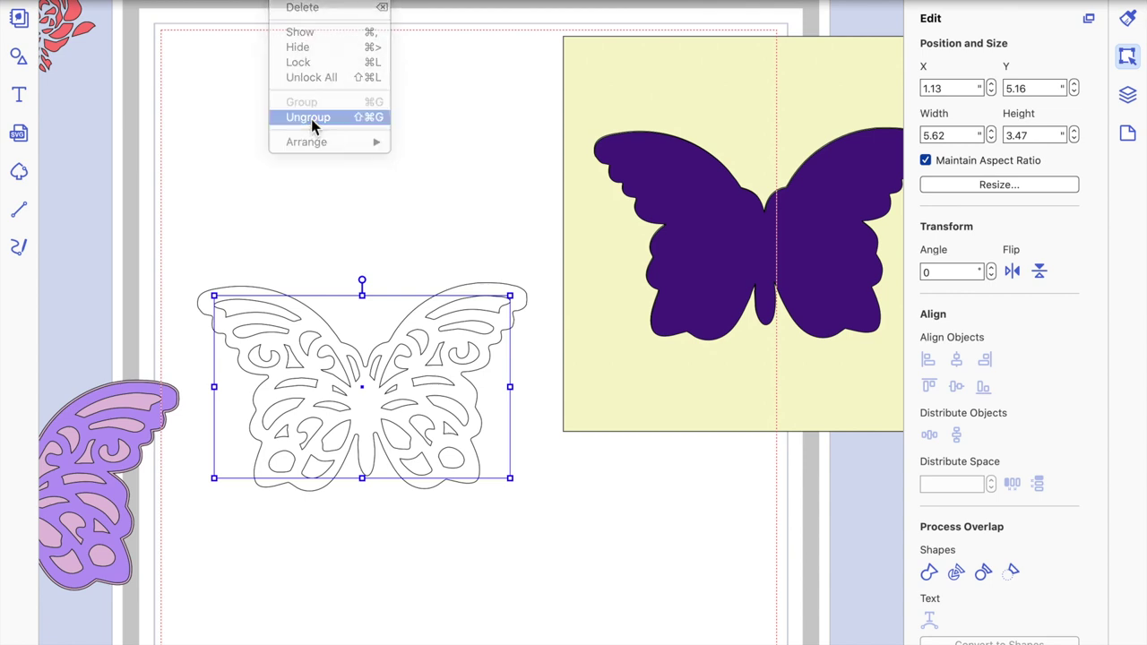
{"action": "left_click", "coordinate": [450, 566]}
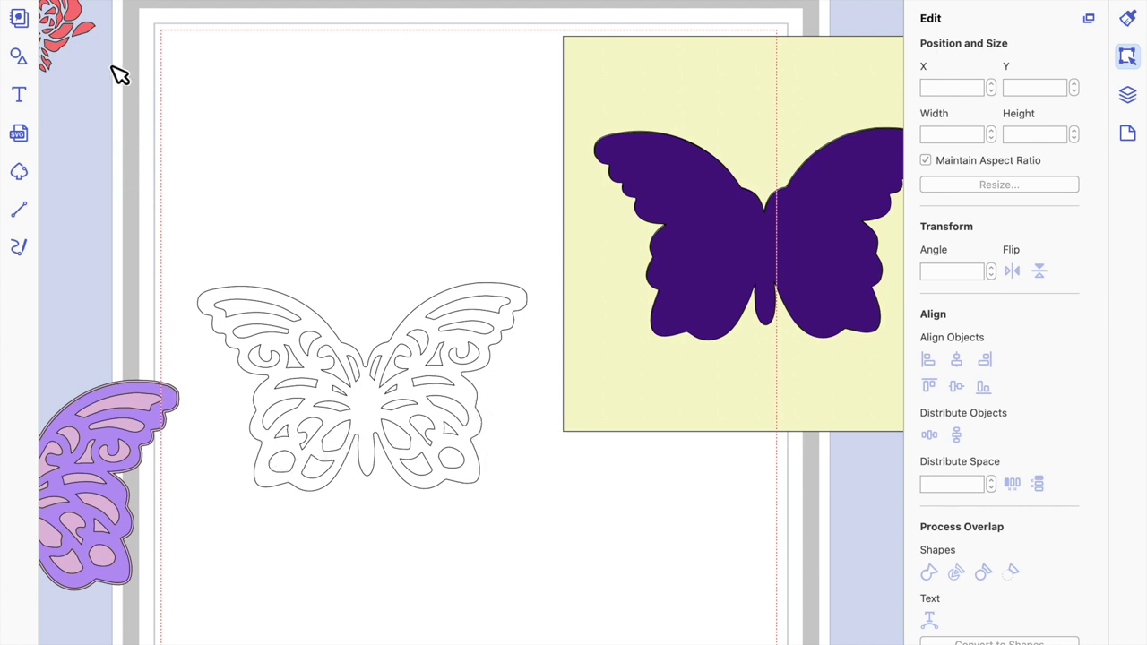
Bring the red rose onto the mat, compare it with the lower-left wing, and park it just below the butterfly.
{"action": "left_click_drag", "start_coordinate": [84, 20], "coordinate": [188, 174]}
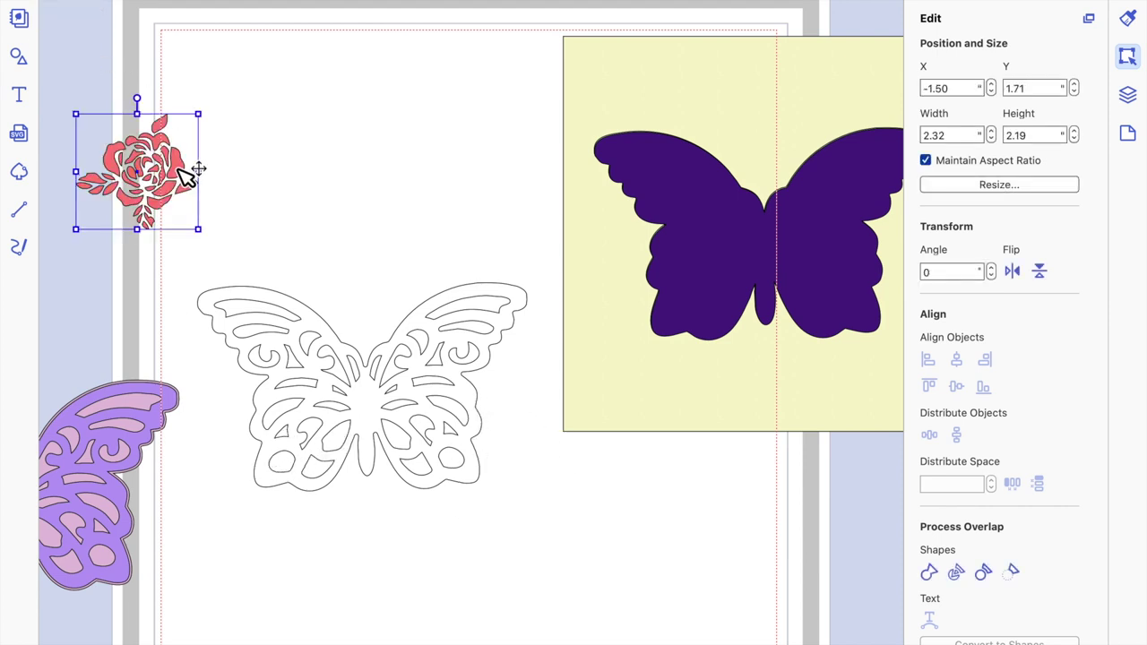
{"action": "mouse_move", "coordinate": [287, 403]}
{"action": "left_mouse_down"}
{"action": "mouse_move", "coordinate": [299, 450]}
{"action": "mouse_move", "coordinate": [346, 469]}
{"action": "mouse_move", "coordinate": [379, 466]}
{"action": "mouse_move", "coordinate": [371, 430]}
{"action": "left_mouse_up"}
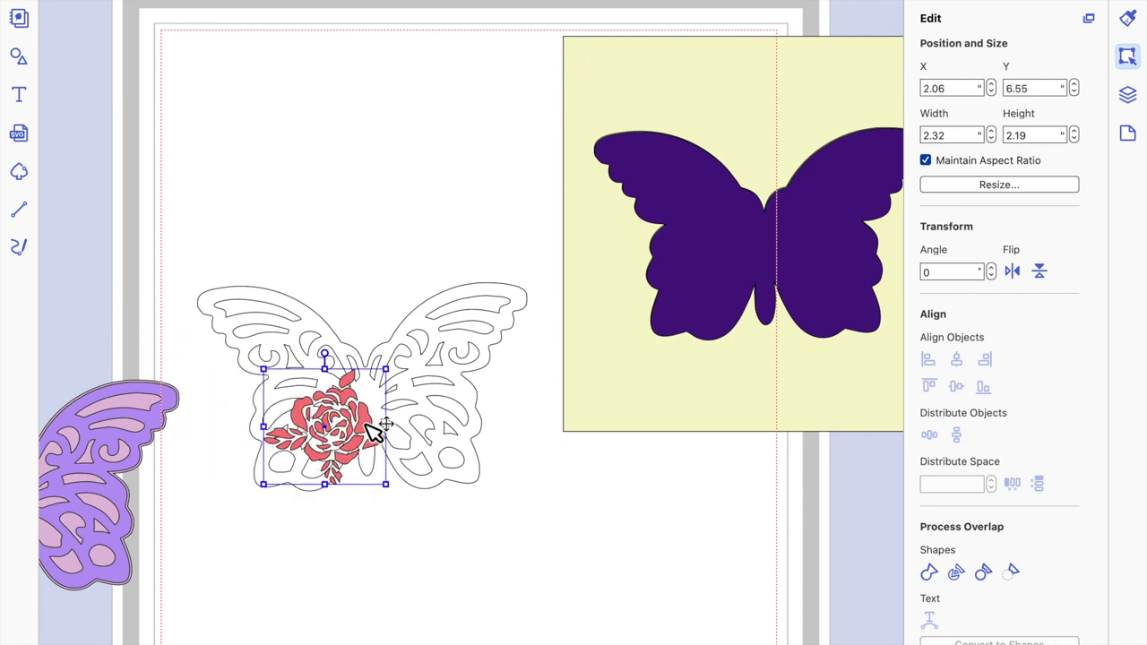
{"action": "left_click_drag", "start_coordinate": [373, 430], "coordinate": [385, 567]}
Delete the small cutouts in the lower-left wing below the two long curved ones, including the teardrop and the circle.
{"action": "left_click", "coordinate": [342, 452]}
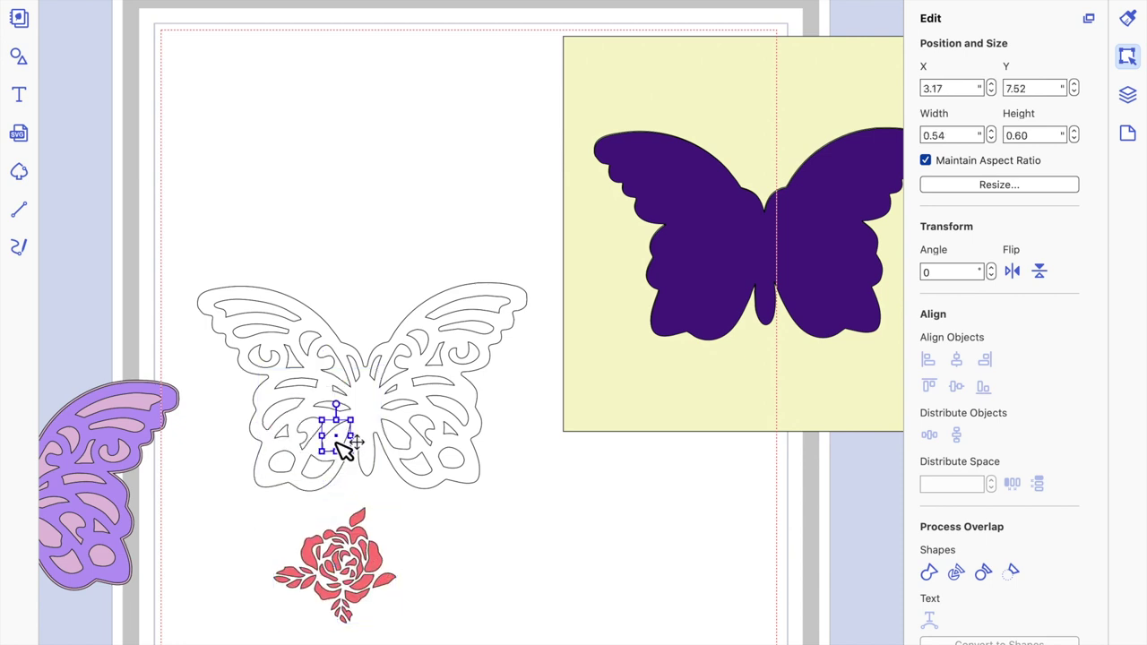
{"action": "double_click", "coordinate": [324, 437]}
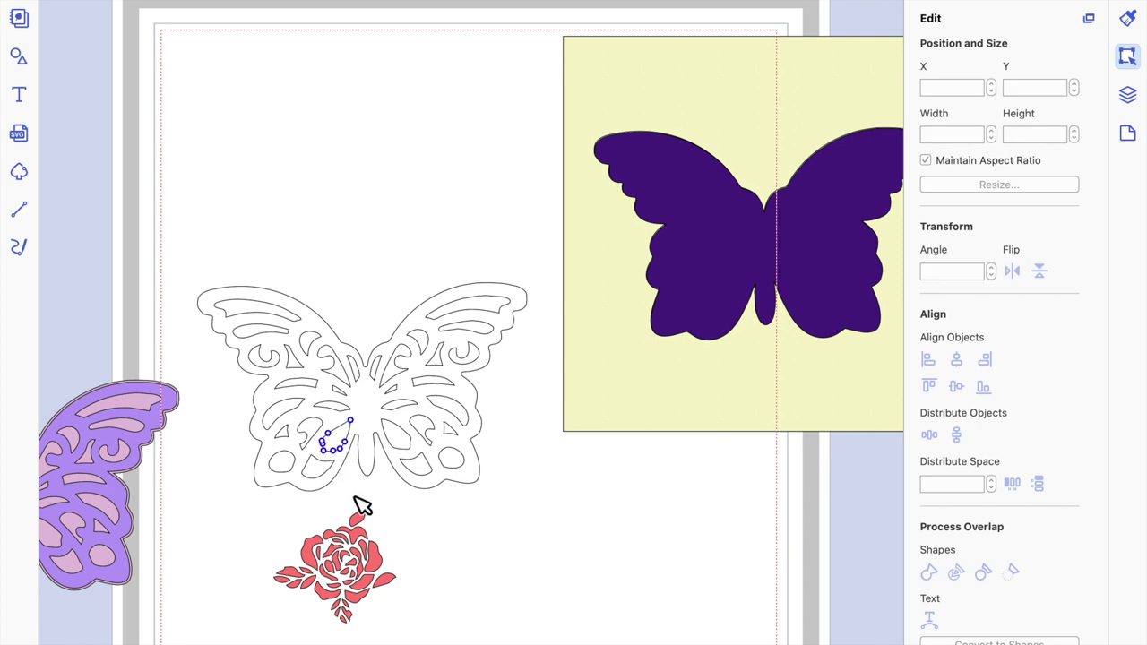
{"action": "left_click", "coordinate": [325, 482]}
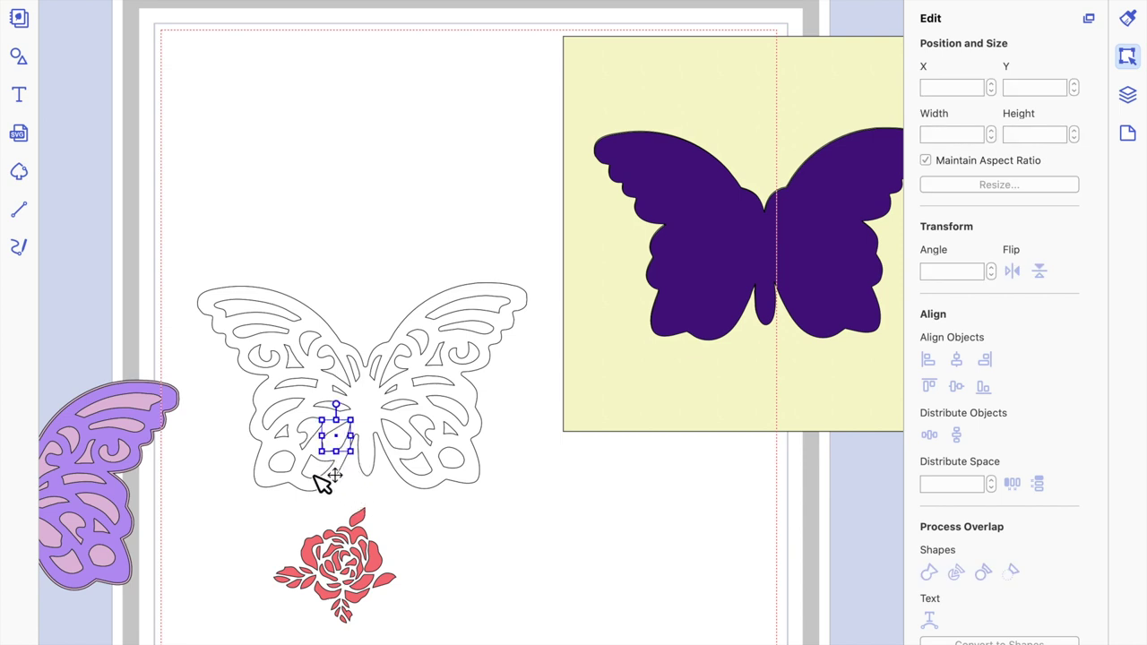
{"action": "key", "text": "Escape"}
{"action": "left_click", "coordinate": [324, 479]}
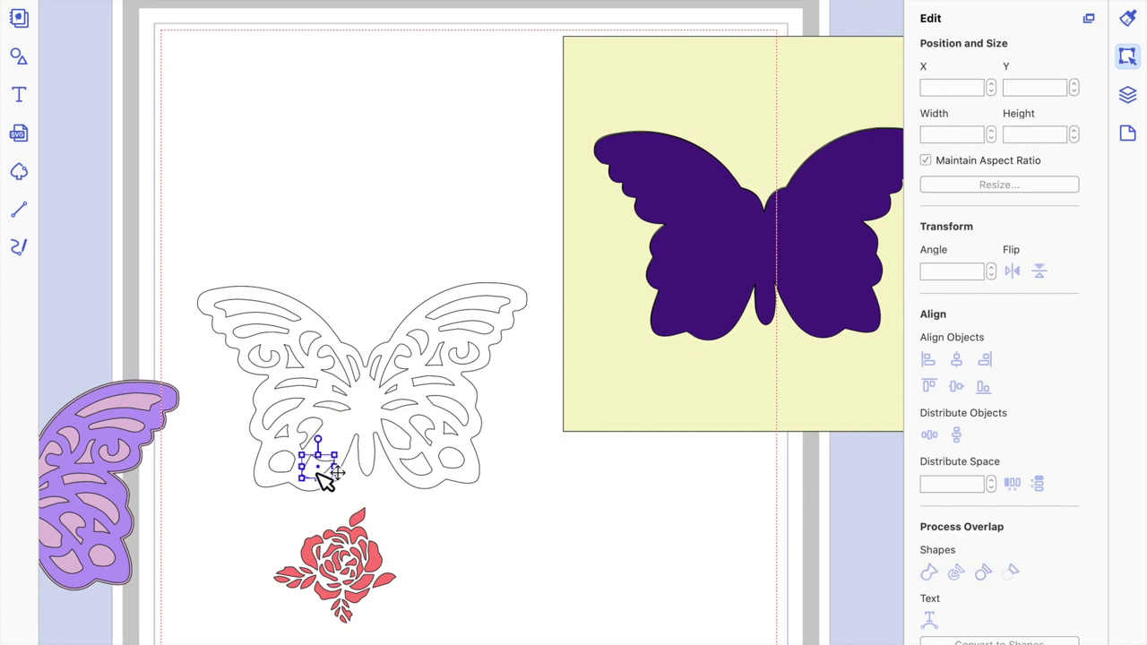
{"action": "key", "text": "Escape"}
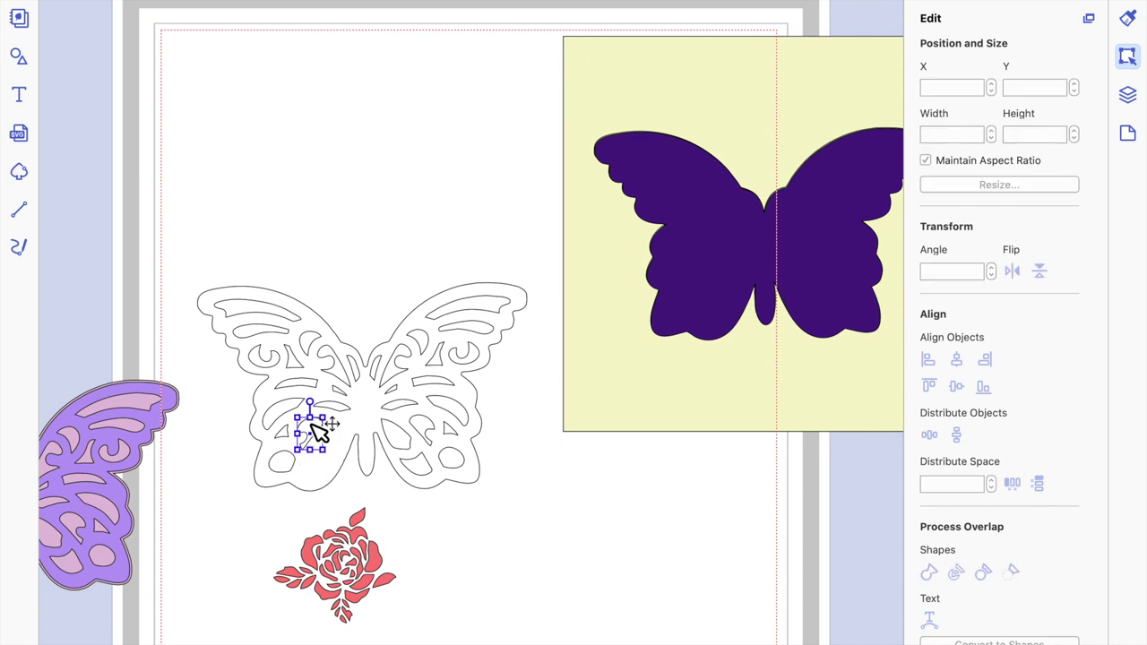
{"action": "left_click", "coordinate": [313, 428]}
{"action": "key", "text": "Escape"}
{"action": "left_click", "coordinate": [316, 474]}
{"action": "key", "text": "Escape"}
{"action": "left_click", "coordinate": [290, 464]}
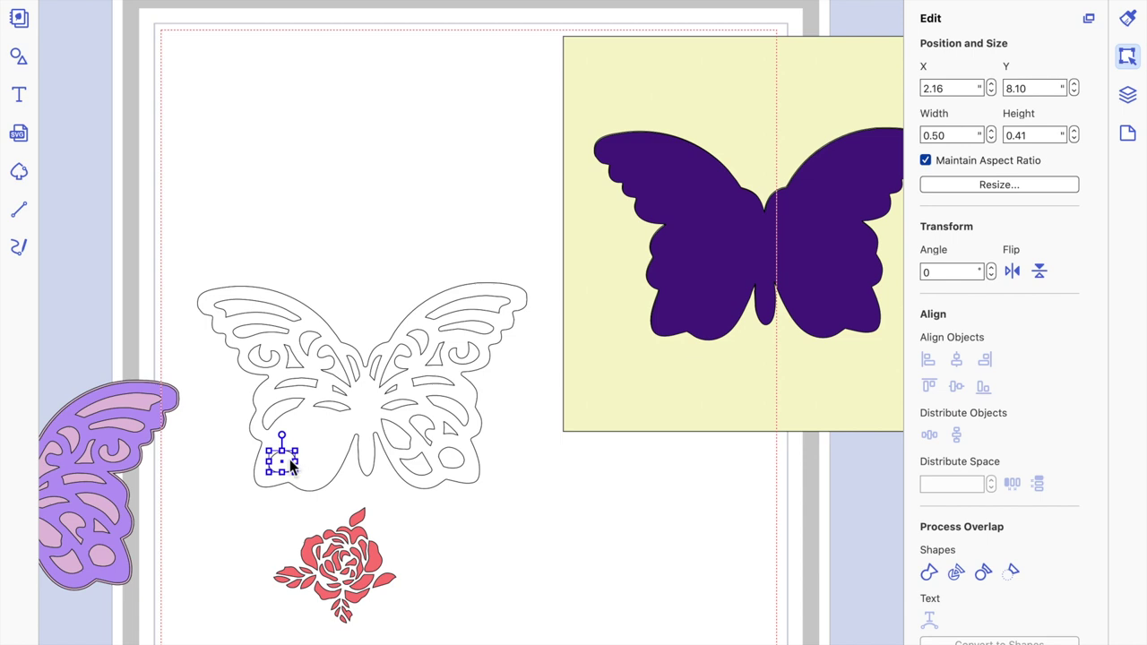
{"action": "key", "text": "Escape"}
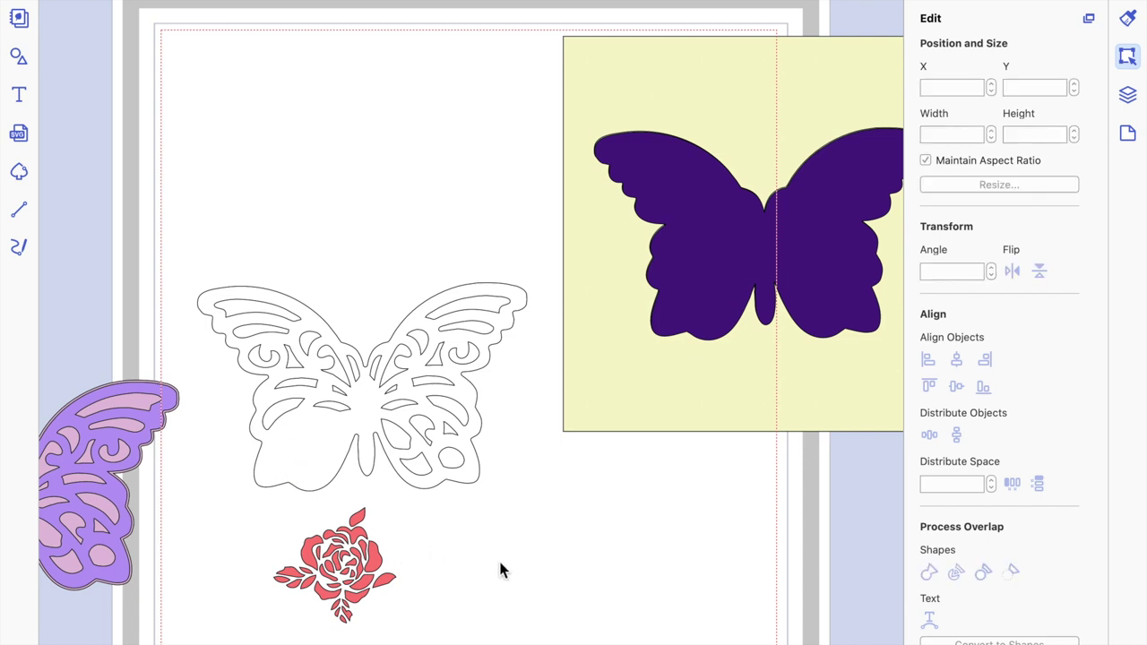
{"action": "left_click", "coordinate": [300, 415]}
{"action": "left_click", "coordinate": [345, 409], "text": "shift"}
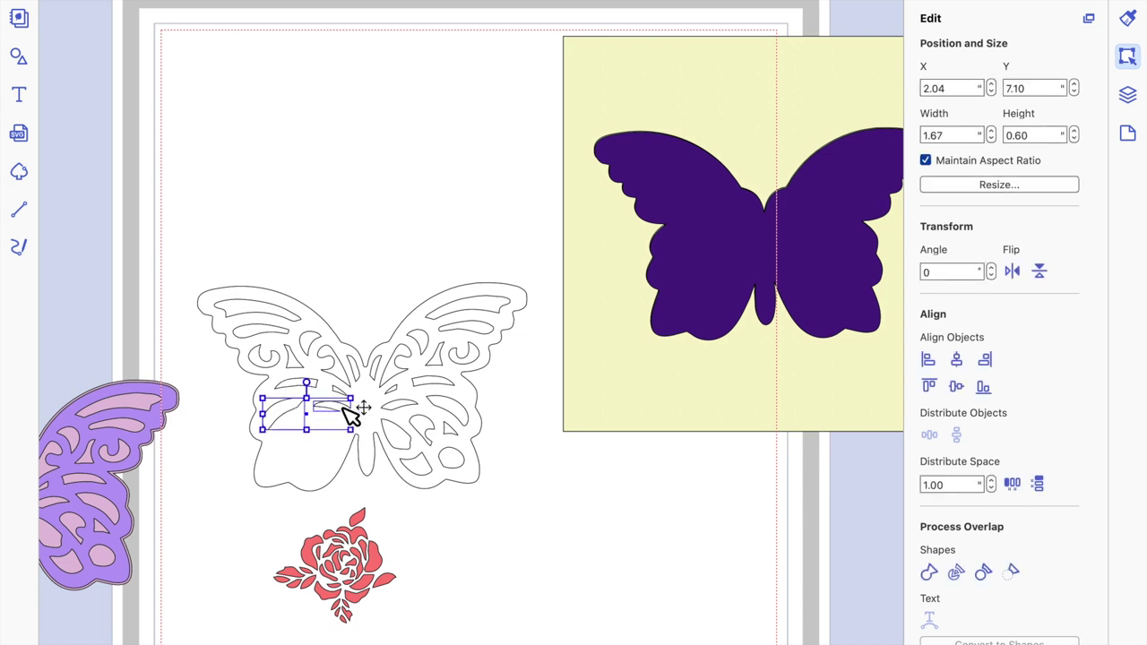
{"action": "left_click", "coordinate": [435, 415], "text": "shift"}
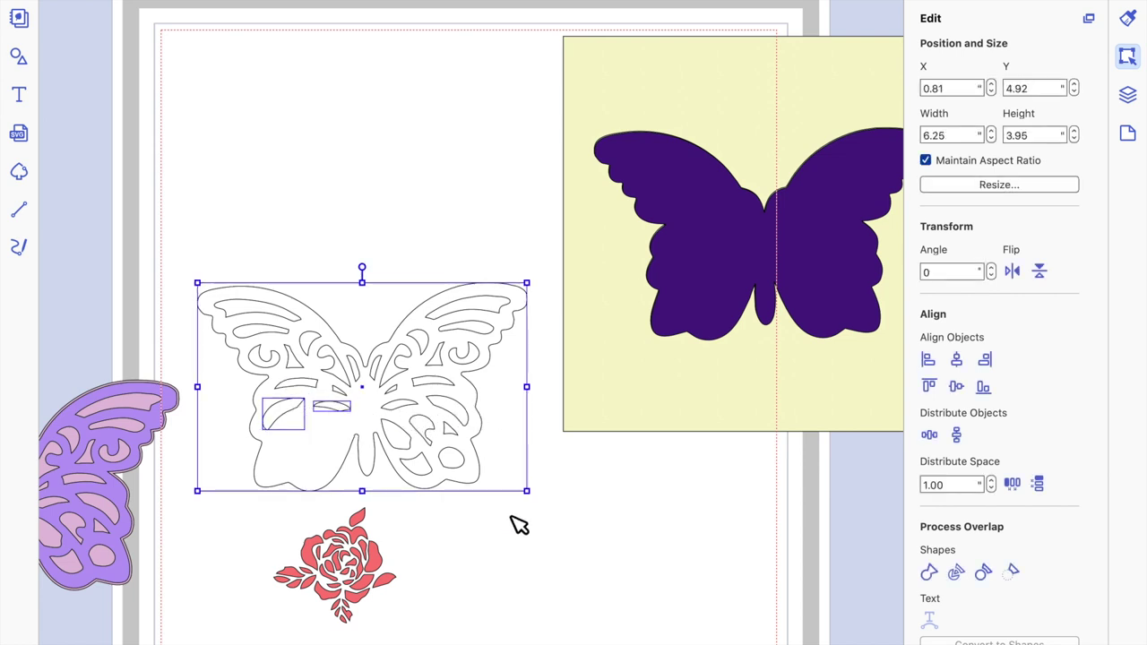
Nudge the two curved cutouts above the cleared wing area and their right-wing counterparts up together to Y 7.01", then deselect them.
{"action": "left_click", "coordinate": [300, 415]}
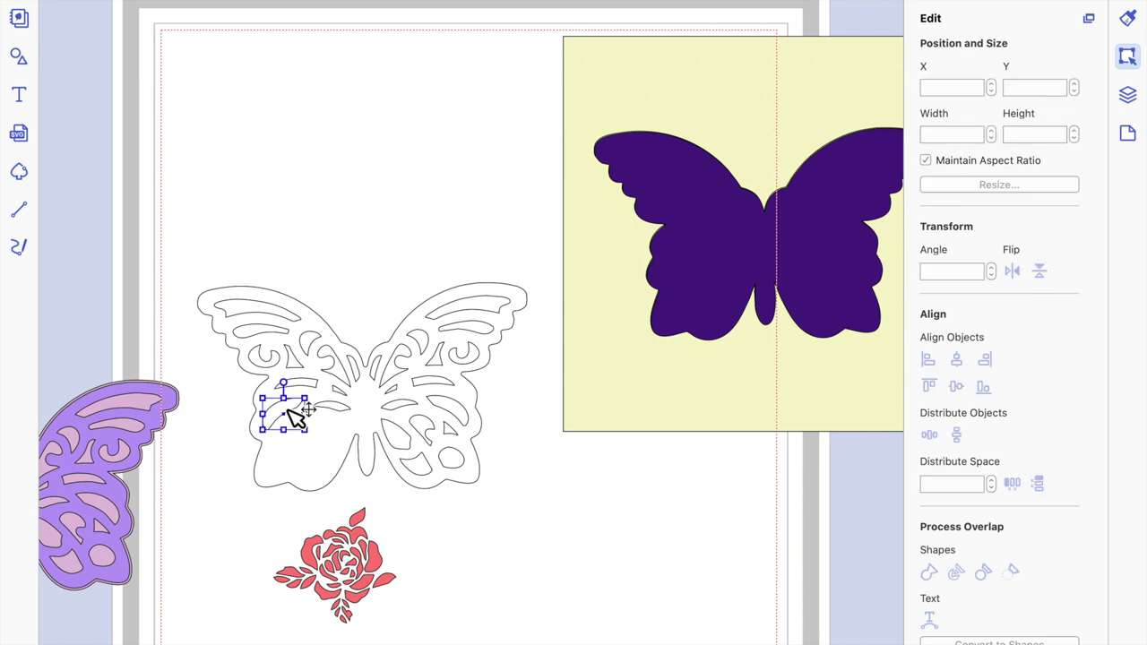
{"action": "left_click", "coordinate": [348, 409], "text": "shift"}
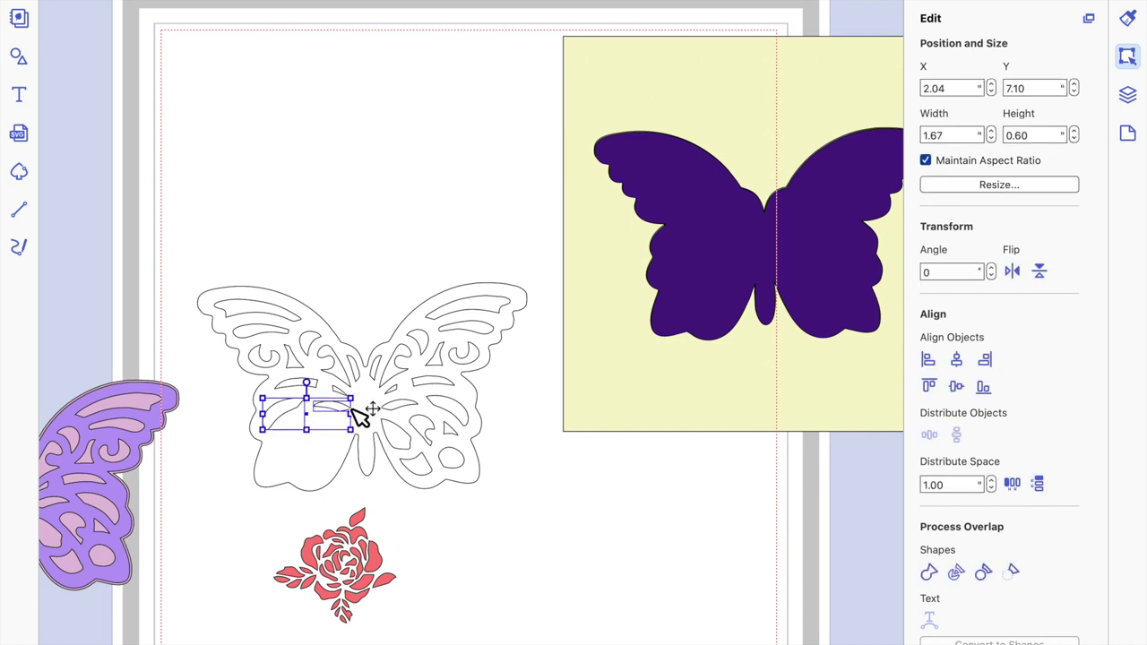
{"action": "left_click", "coordinate": [403, 414], "text": "shift"}
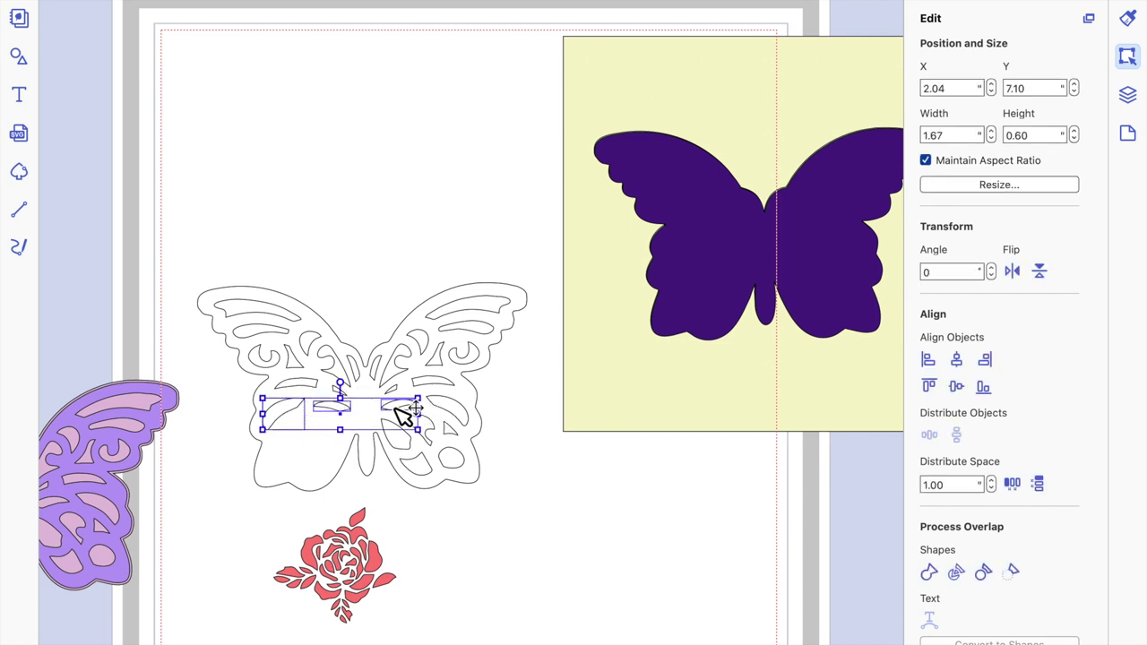
{"action": "left_click", "coordinate": [454, 416], "text": "shift"}
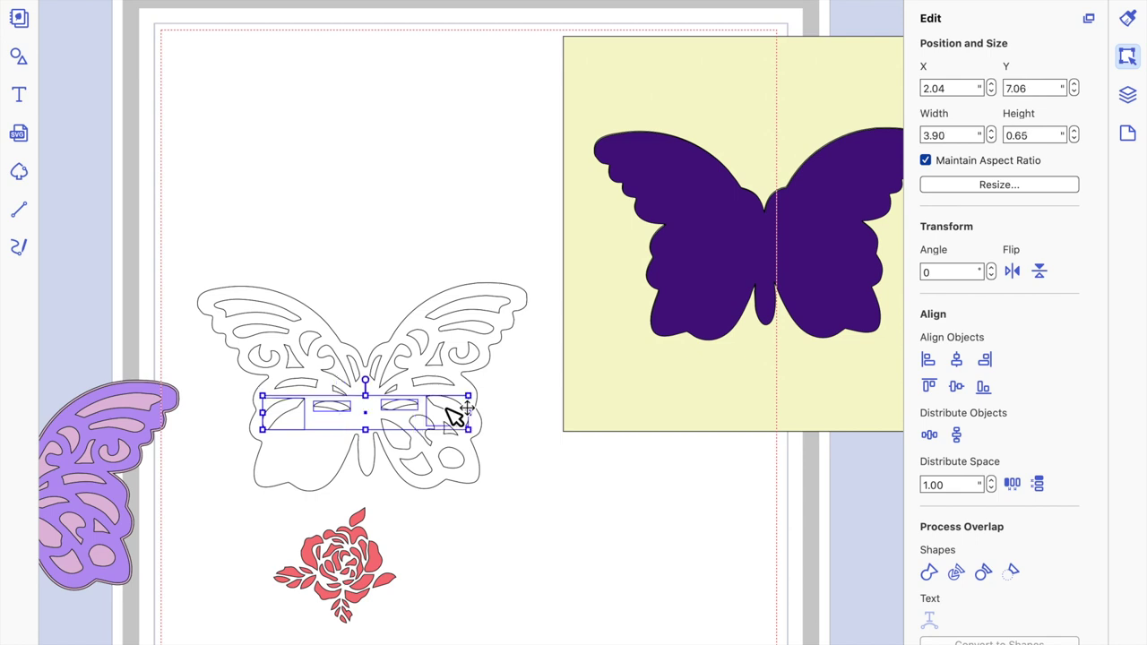
{"action": "key", "text": "Up"}
{"action": "key", "text": "Up"}
{"action": "key", "text": "Up"}
{"action": "key", "text": "Up"}
{"action": "key", "text": "Up"}
{"action": "key", "text": "Up"}
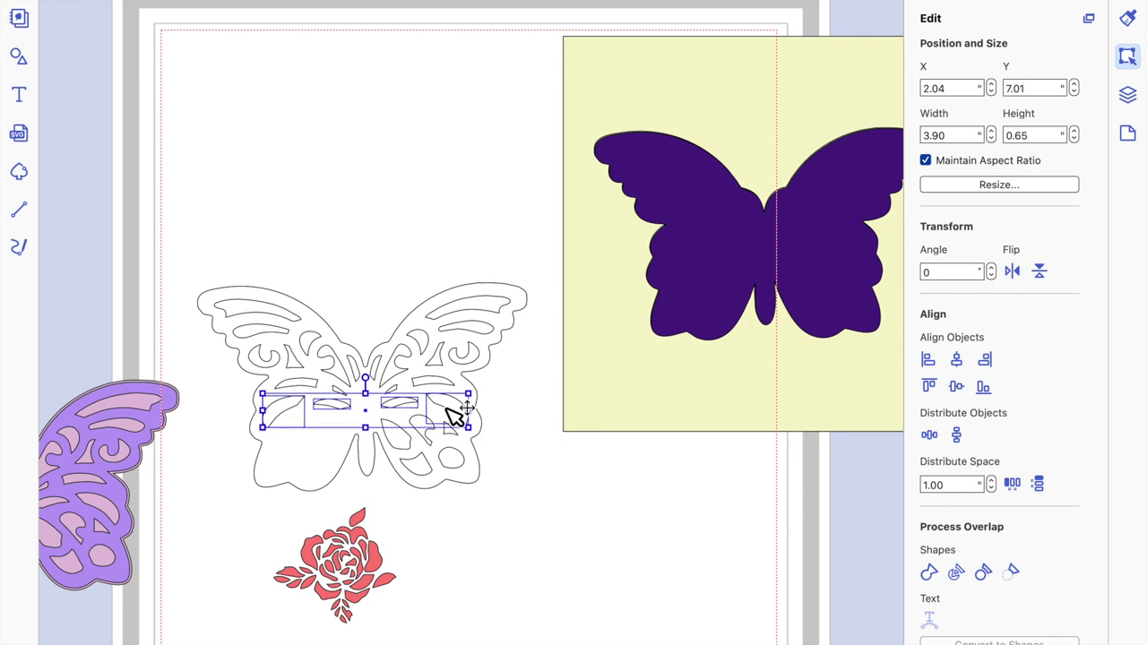
{"action": "left_click", "coordinate": [537, 530]}
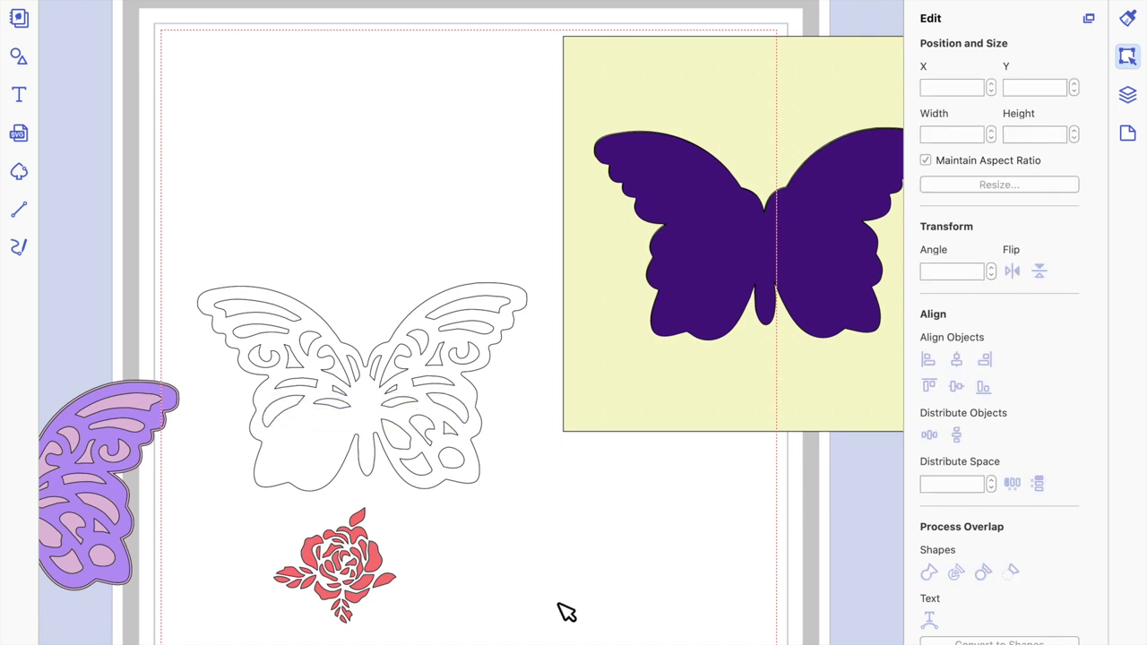
Place the rose over the cleared area of the lower-left wing, rotated to 328° and scaled down to about 1.74" by 1.64".
{"action": "left_click_drag", "start_coordinate": [386, 570], "coordinate": [345, 558]}
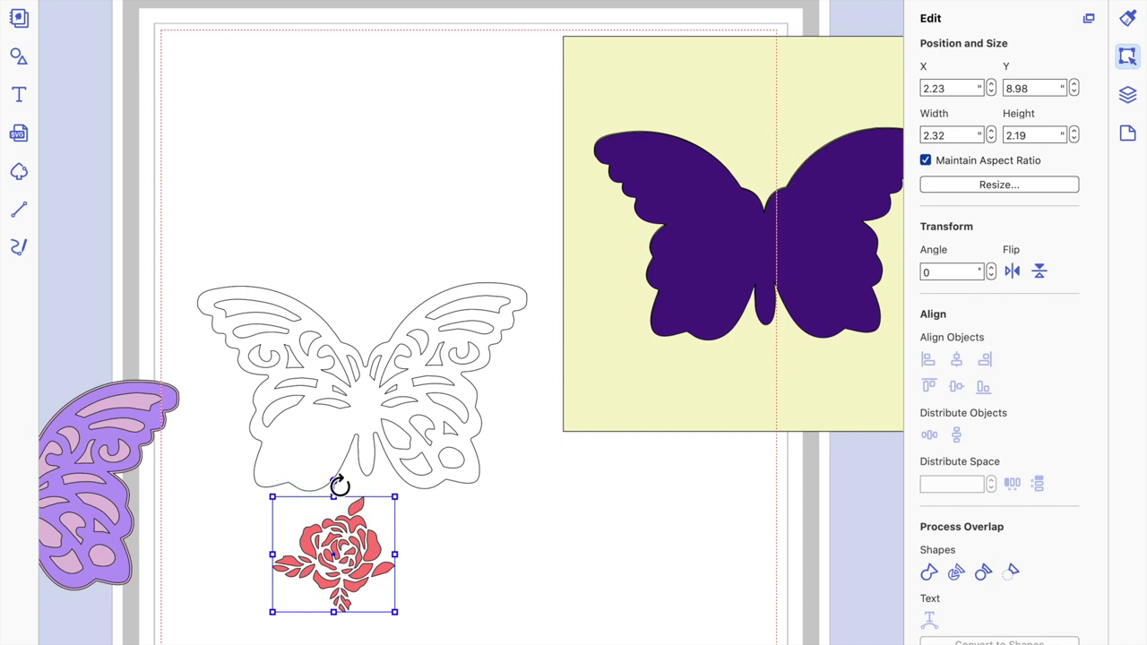
{"action": "left_click_drag", "start_coordinate": [318, 485], "coordinate": [289, 479]}
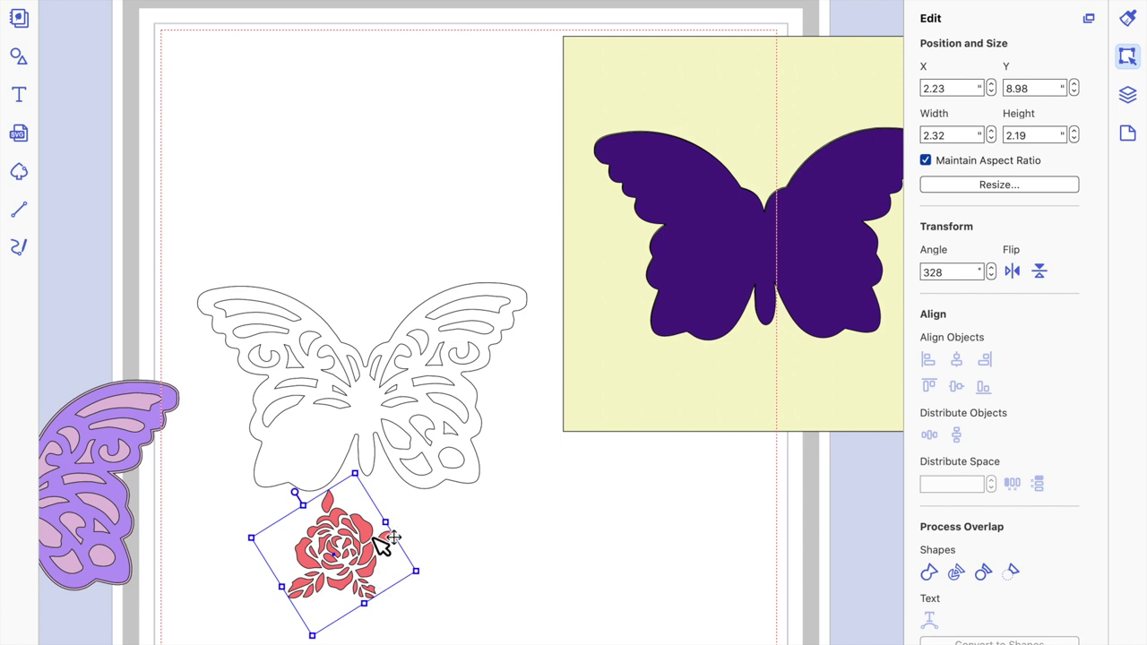
{"action": "left_click_drag", "start_coordinate": [372, 493], "coordinate": [353, 428]}
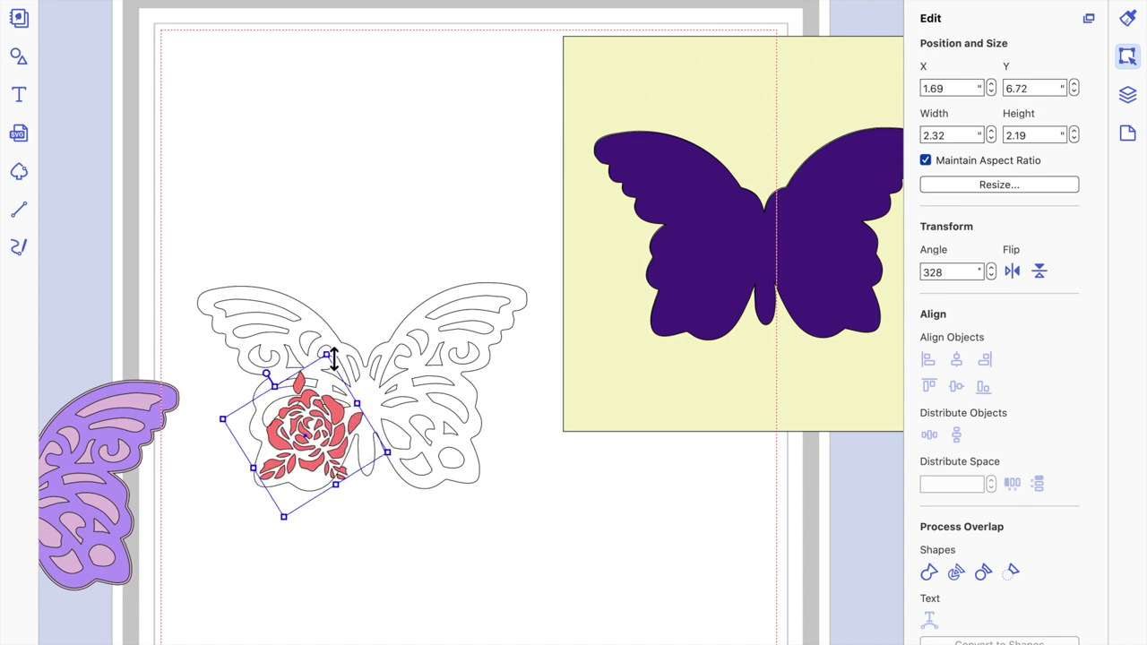
{"action": "left_click_drag", "start_coordinate": [329, 367], "coordinate": [316, 390]}
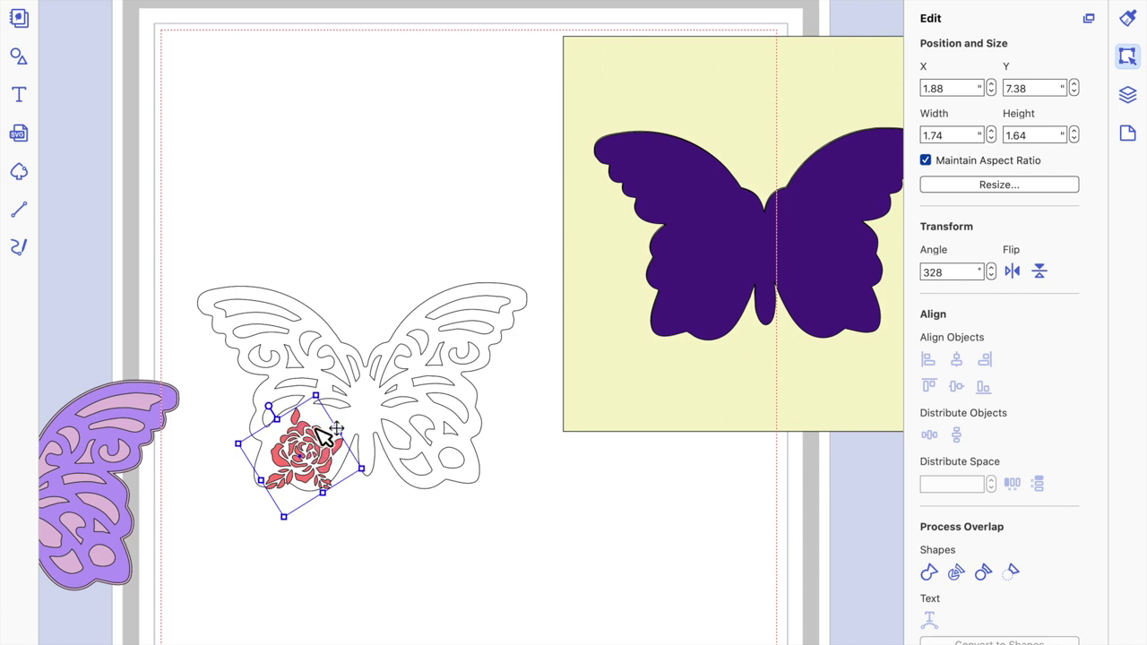
Regroup the rose's pieces as one object with an upright bounding box and rotate it to 14°.
{"action": "left_click_drag", "start_coordinate": [290, 405], "coordinate": [379, 525]}
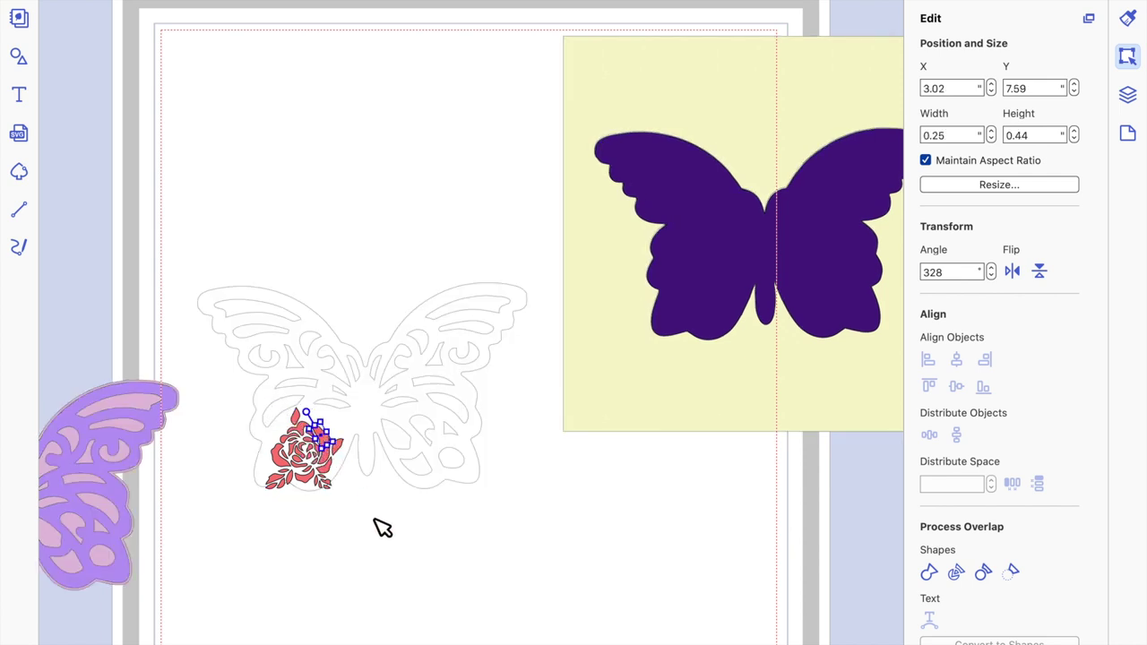
{"action": "key", "text": "Escape"}
{"action": "left_click", "coordinate": [334, 440]}
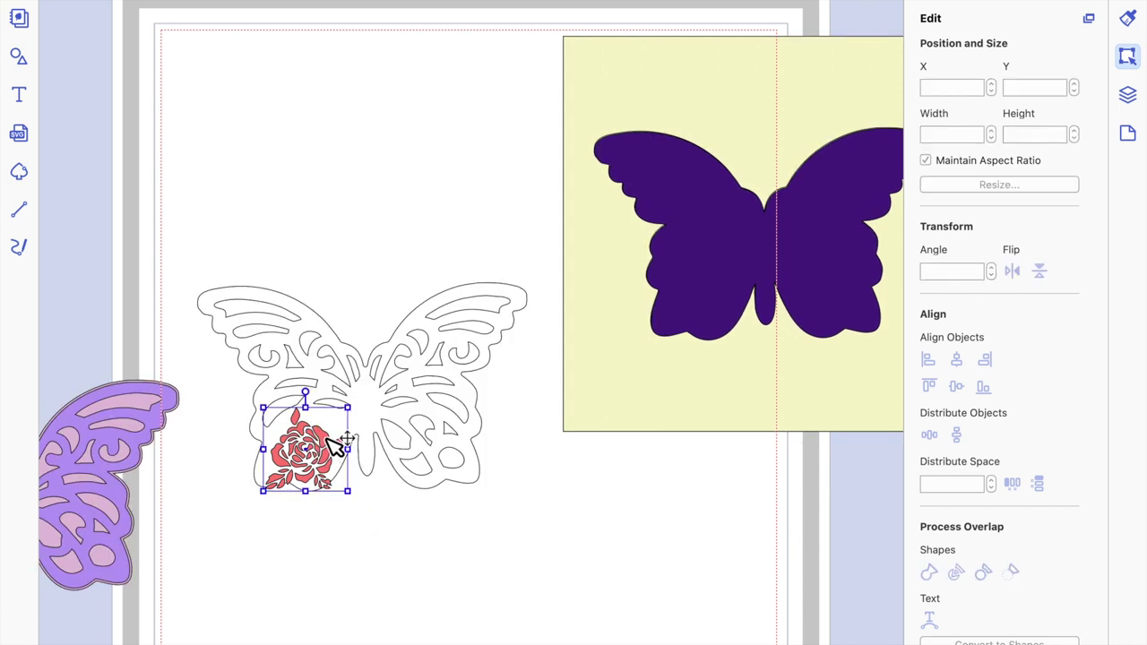
{"action": "left_click_drag", "start_coordinate": [317, 397], "coordinate": [328, 397]}
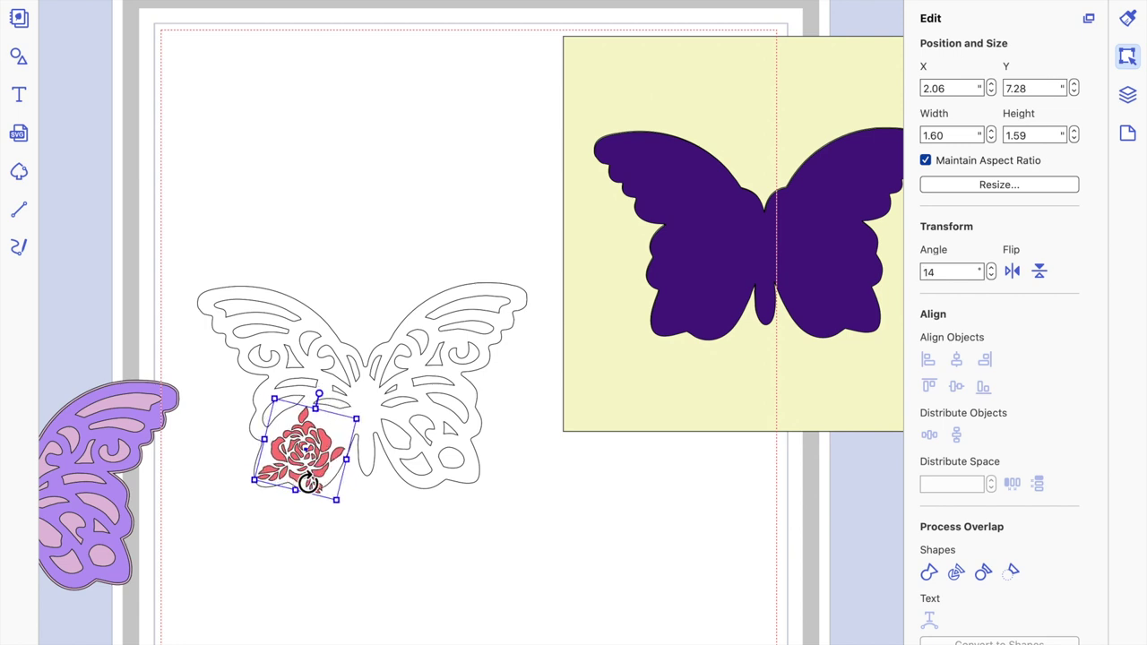
Nudge the rose up inside the lower-left wing to Y 7.13".
{"action": "key", "text": "Up"}
{"action": "key", "text": "Up"}
{"action": "key", "text": "Up"}
{"action": "key", "text": "Up"}
{"action": "key", "text": "Up"}
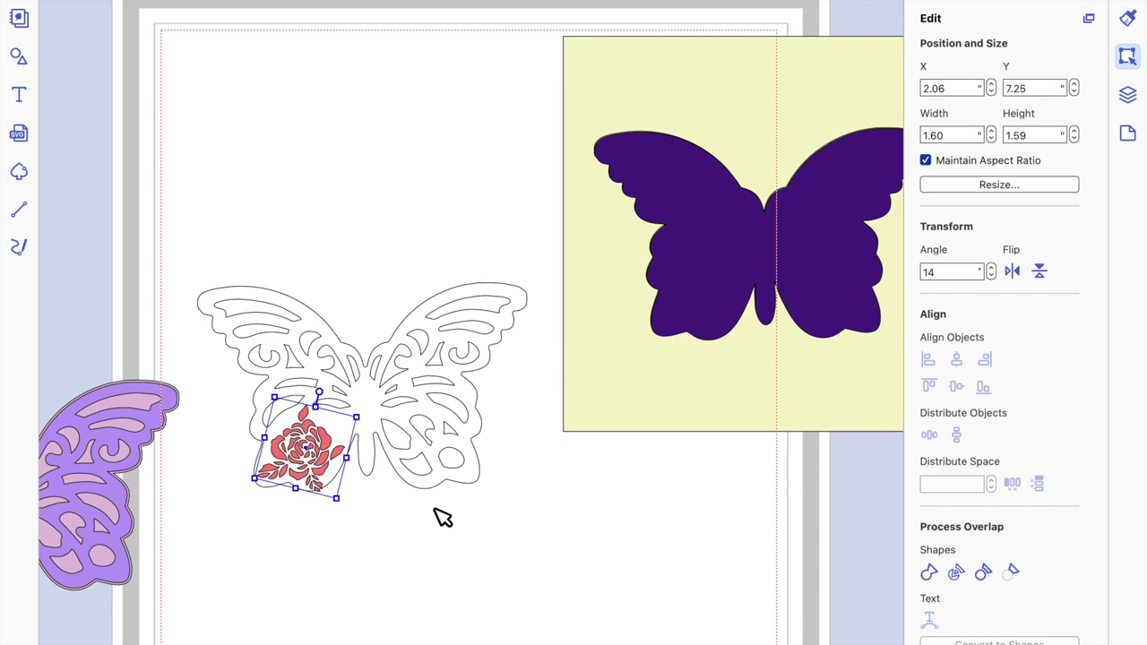
{"action": "key", "text": "Up"}
{"action": "key", "text": "Up"}
{"action": "key", "text": "Up"}
{"action": "key", "text": "Up"}
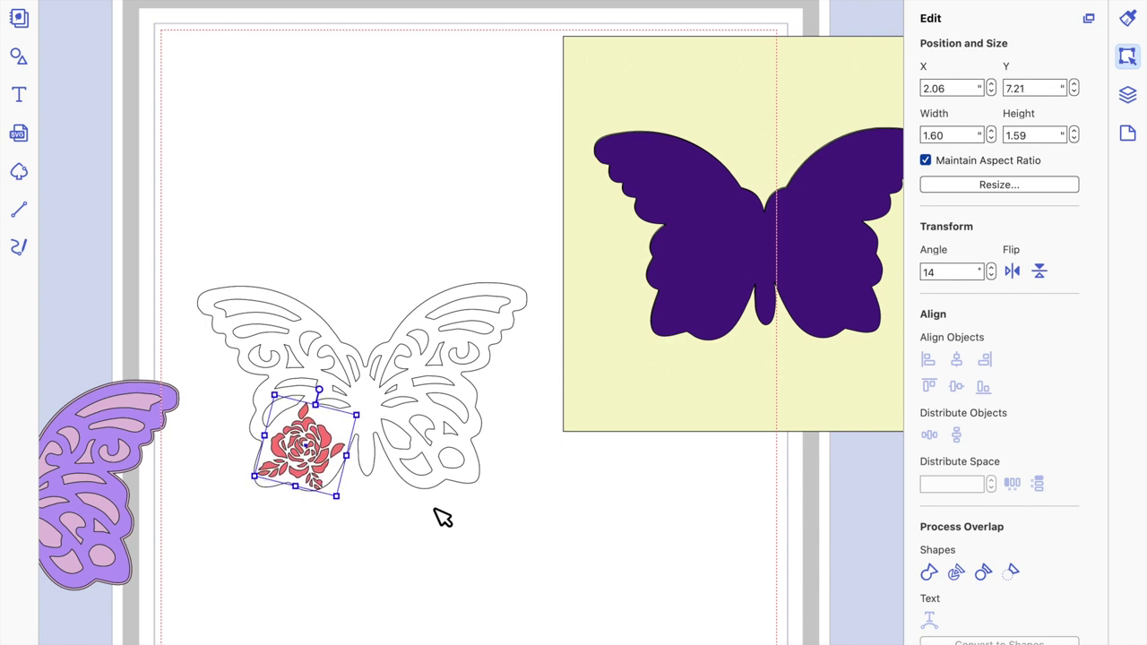
{"action": "key", "text": "Up"}
{"action": "key", "text": "Up"}
{"action": "key", "text": "Up"}
{"action": "key", "text": "Up"}
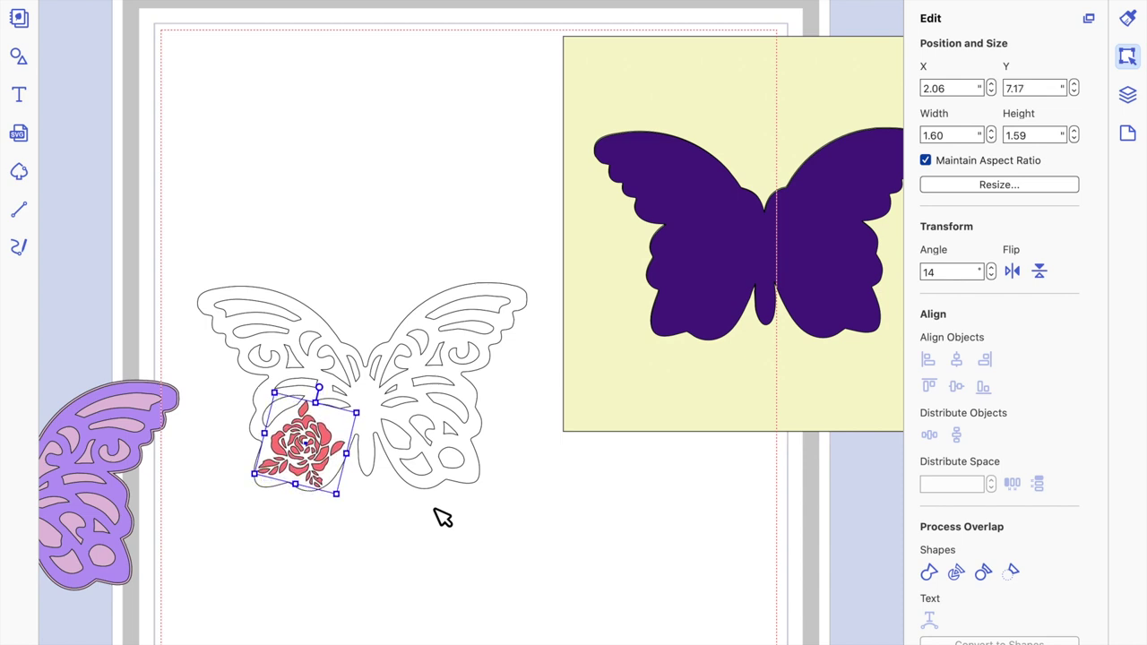
{"action": "key", "text": "Up"}
{"action": "key", "text": "Up"}
{"action": "key", "text": "Up"}
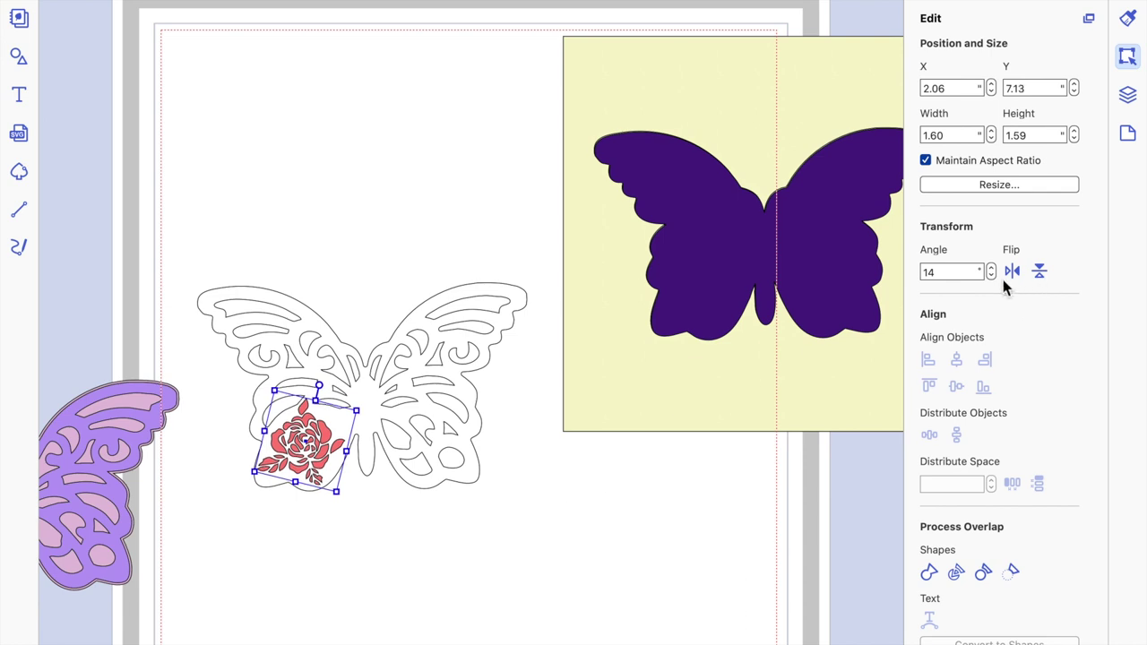
Nudge the rose toward the butterfly's body and slightly up, to X 2.18" and Y 7.08".
{"action": "key", "text": "Right"}
{"action": "key", "text": "Right"}
{"action": "key", "text": "Right"}
{"action": "key", "text": "Up"}
{"action": "key", "text": "Up"}
{"action": "key", "text": "Up"}
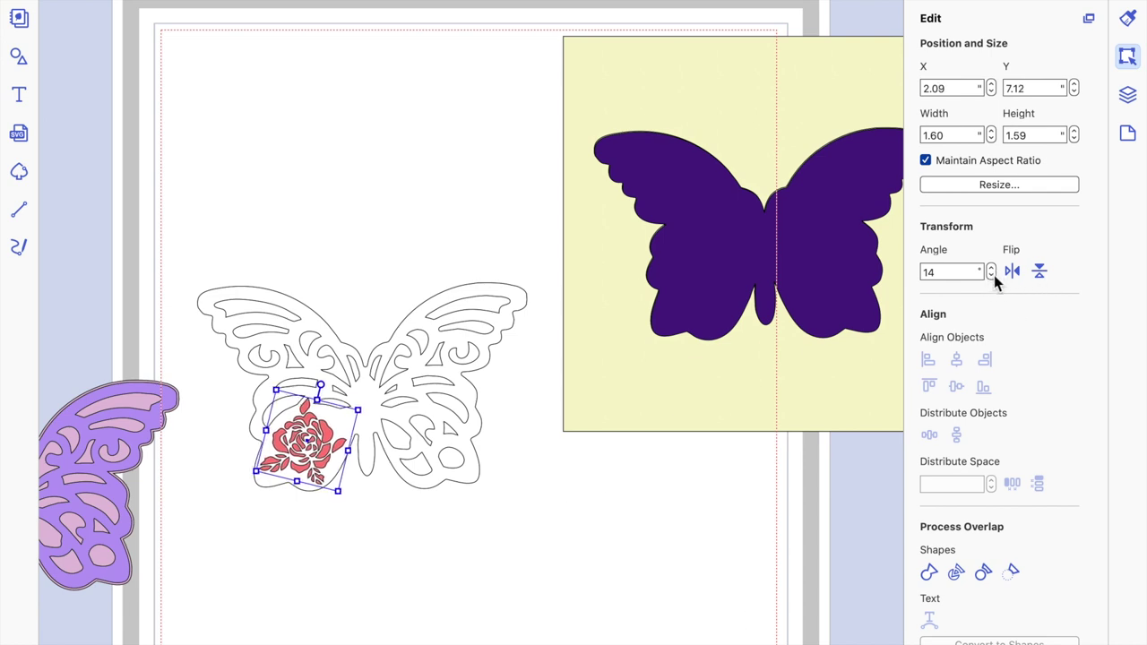
{"action": "key", "text": "Up"}
{"action": "key", "text": "Right"}
{"action": "key", "text": "Right"}
{"action": "key", "text": "Right"}
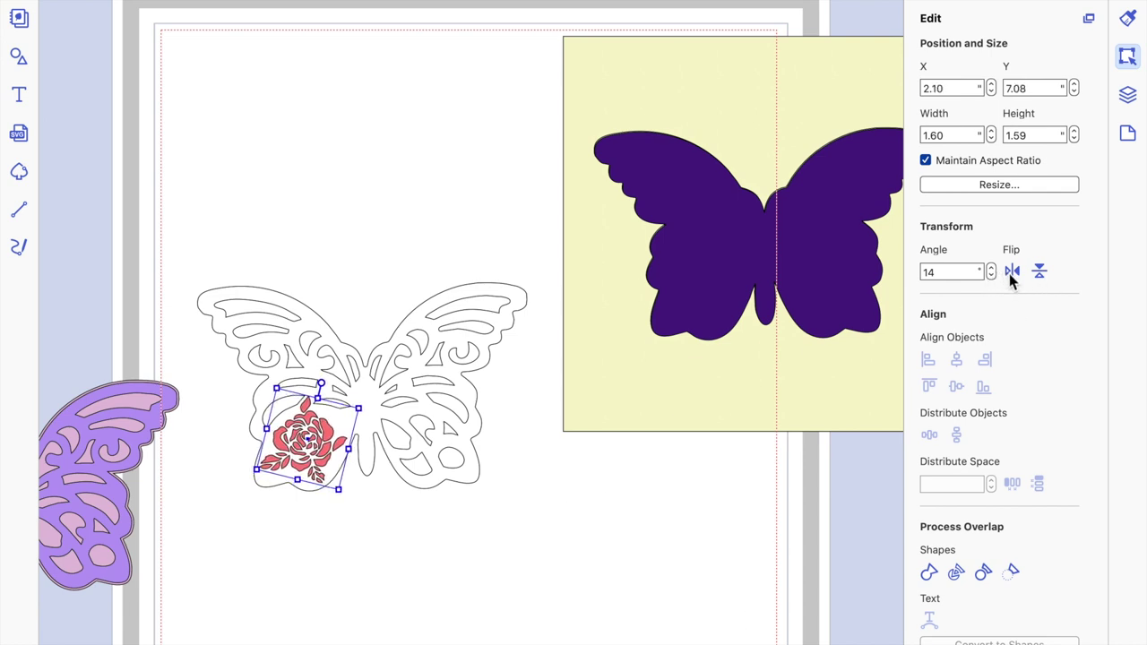
{"action": "key", "text": "Right"}
{"action": "key", "text": "Right"}
{"action": "key", "text": "Right"}
{"action": "key", "text": "Right"}
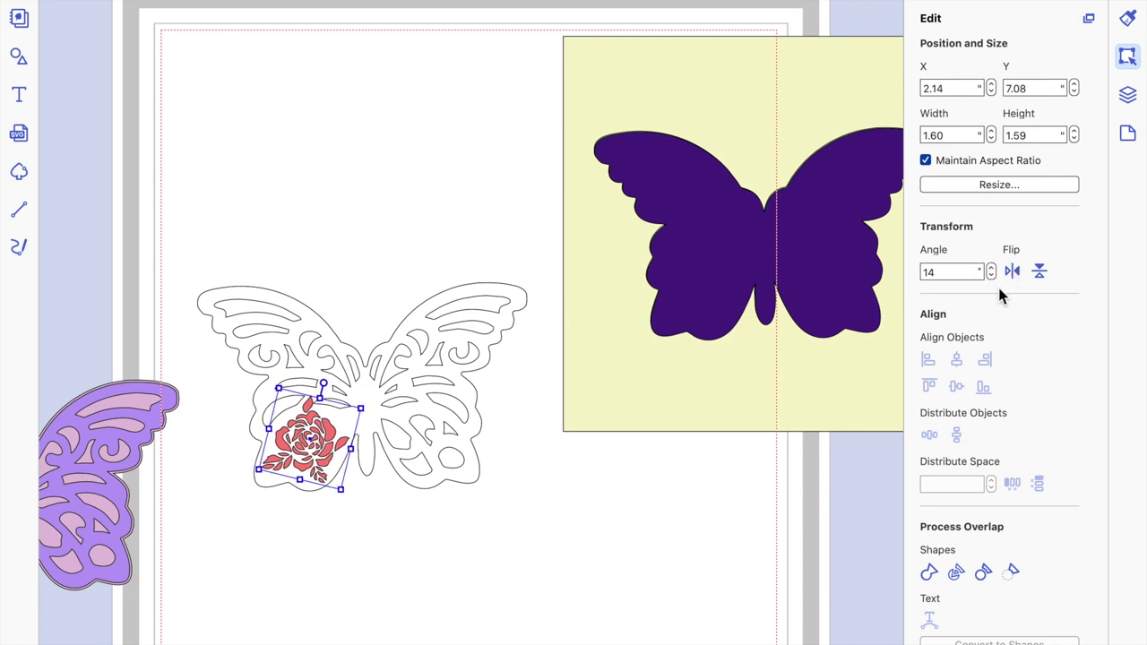
{"action": "key", "text": "Right"}
{"action": "key", "text": "Right"}
Set the rose's rotation angle to 9°.
{"action": "left_click", "coordinate": [992, 277]}
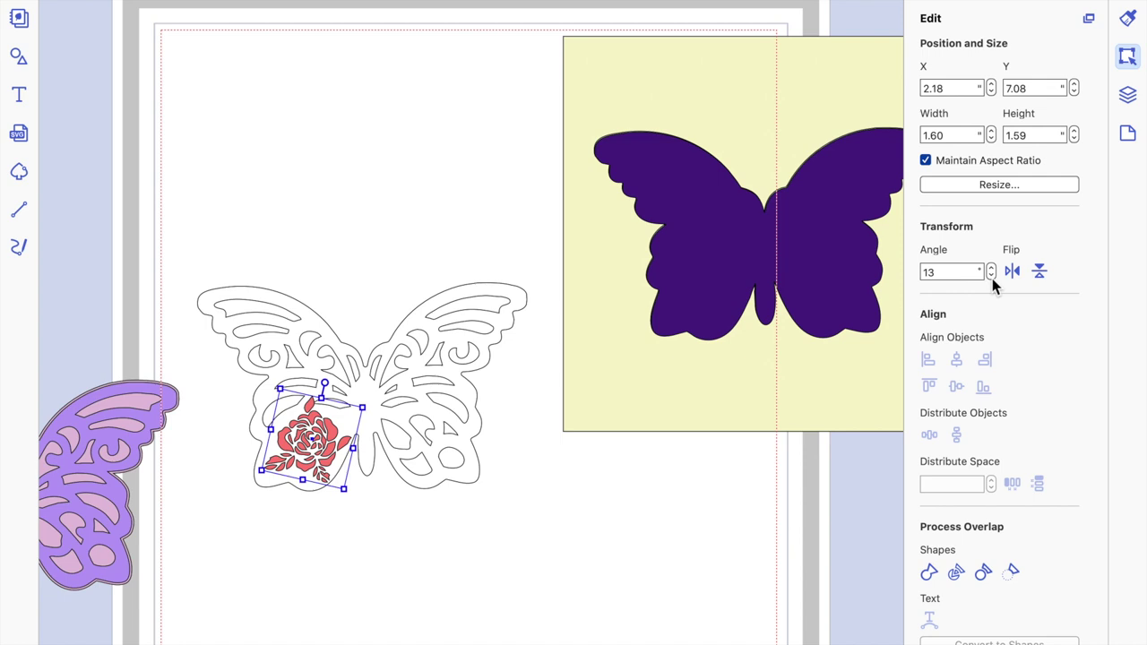
{"action": "left_click", "coordinate": [991, 276]}
{"action": "left_click", "coordinate": [991, 275]}
{"action": "left_click", "coordinate": [991, 276]}
{"action": "left_click", "coordinate": [991, 276]}
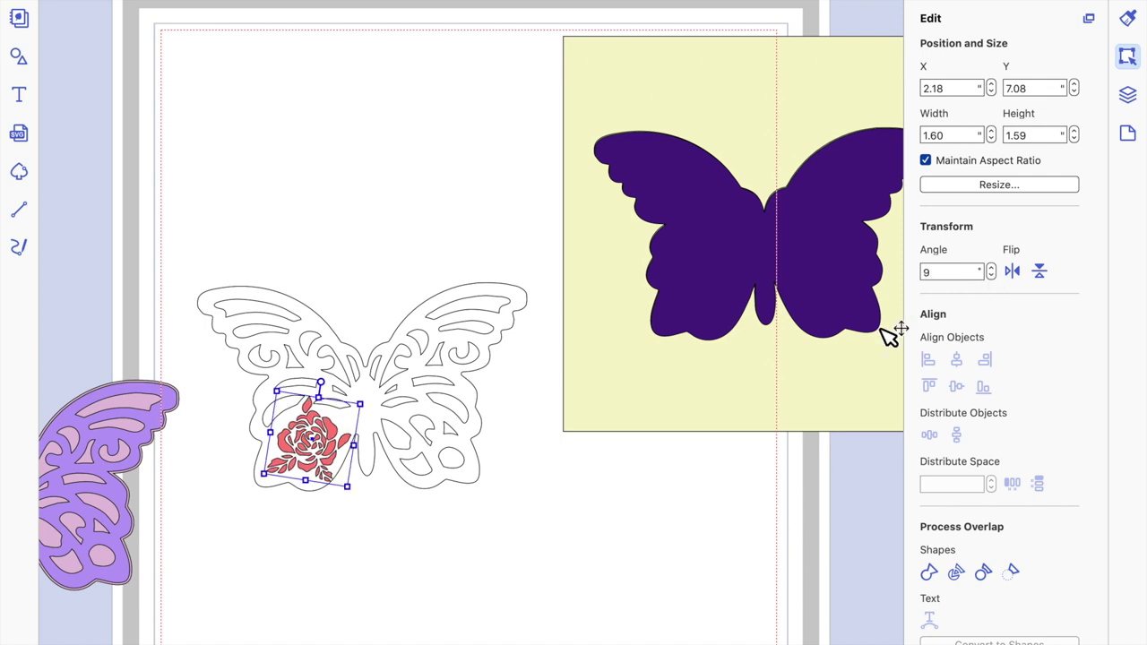
Nudge the rose back toward the wing's outer edge, to X 2.09" and Y 7.09".
{"action": "key", "text": "Left"}
{"action": "key", "text": "Left"}
{"action": "key", "text": "Left"}
{"action": "key", "text": "Left"}
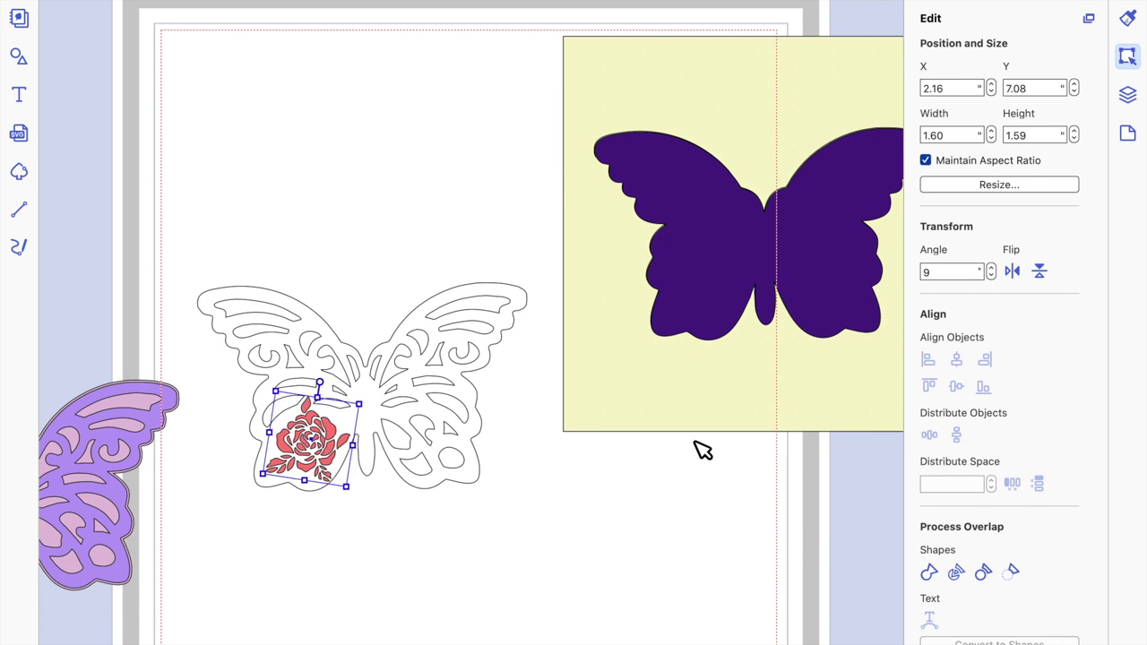
{"action": "key", "text": "Left"}
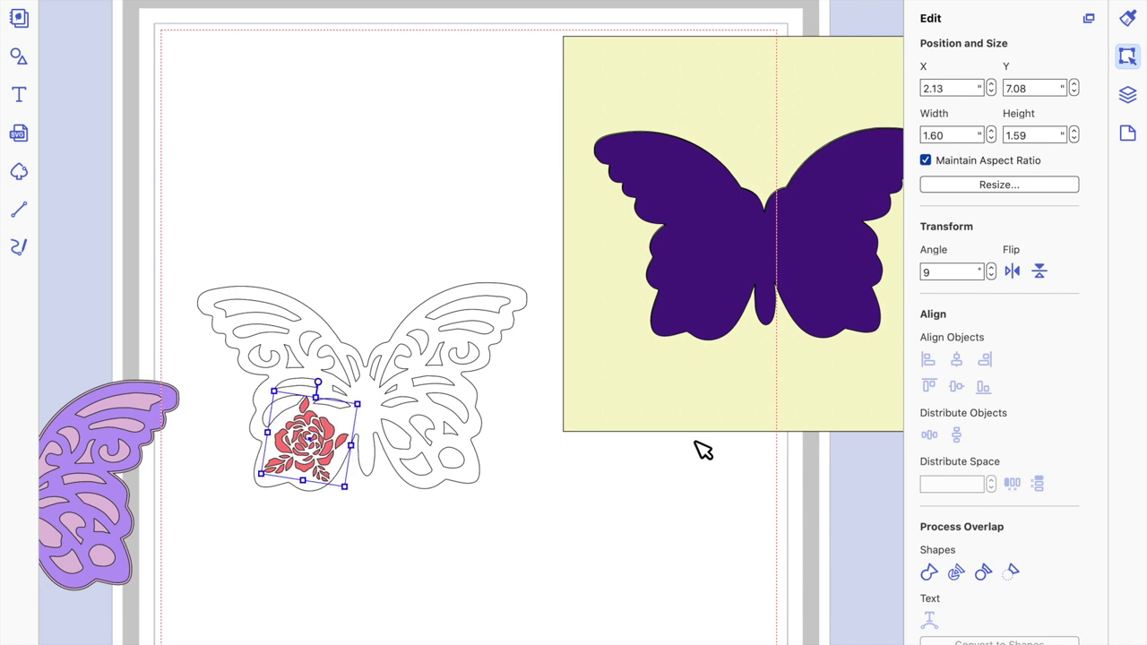
{"action": "key", "text": "Right"}
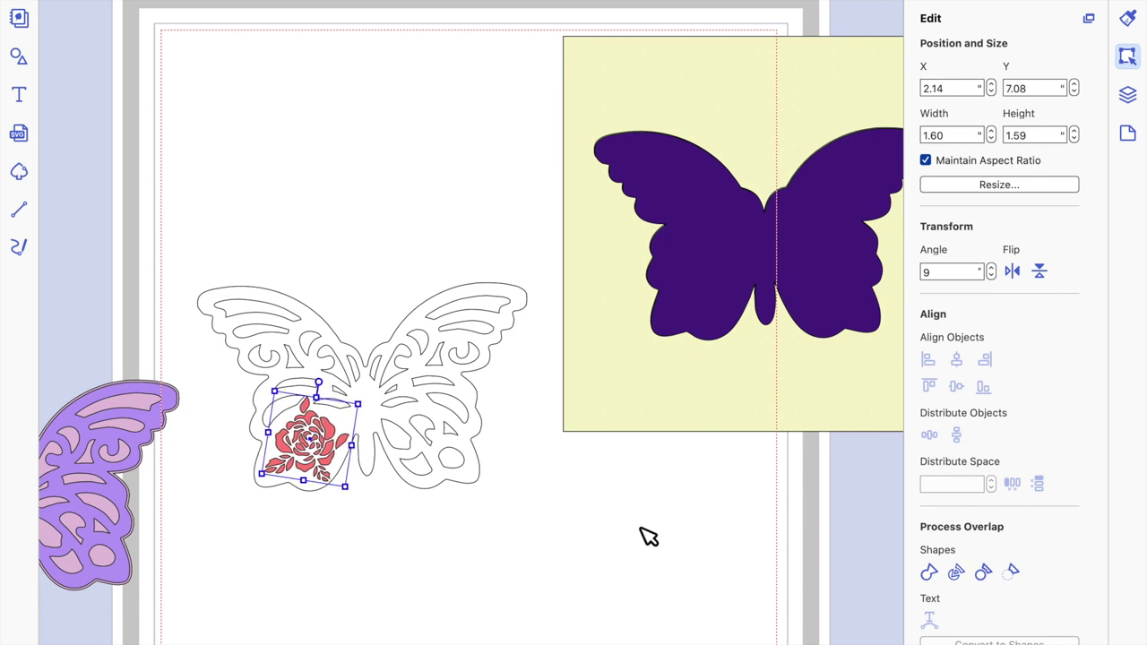
{"action": "key", "text": "Down"}
{"action": "key", "text": "Left"}
{"action": "key", "text": "Left"}
{"action": "key", "text": "Left"}
{"action": "key", "text": "Left"}
{"action": "key", "text": "Left"}
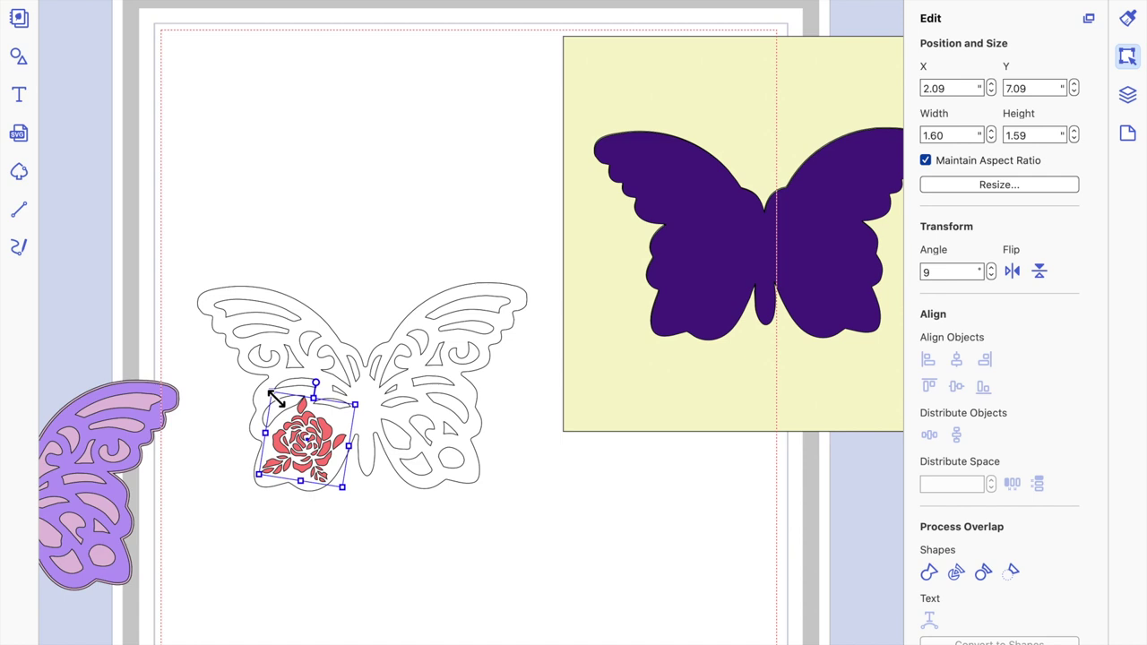
Resize the rose to 1.42" wide and 1.54" high so it fits inside the wing outline.
{"action": "left_click_drag", "start_coordinate": [278, 402], "coordinate": [278, 404]}
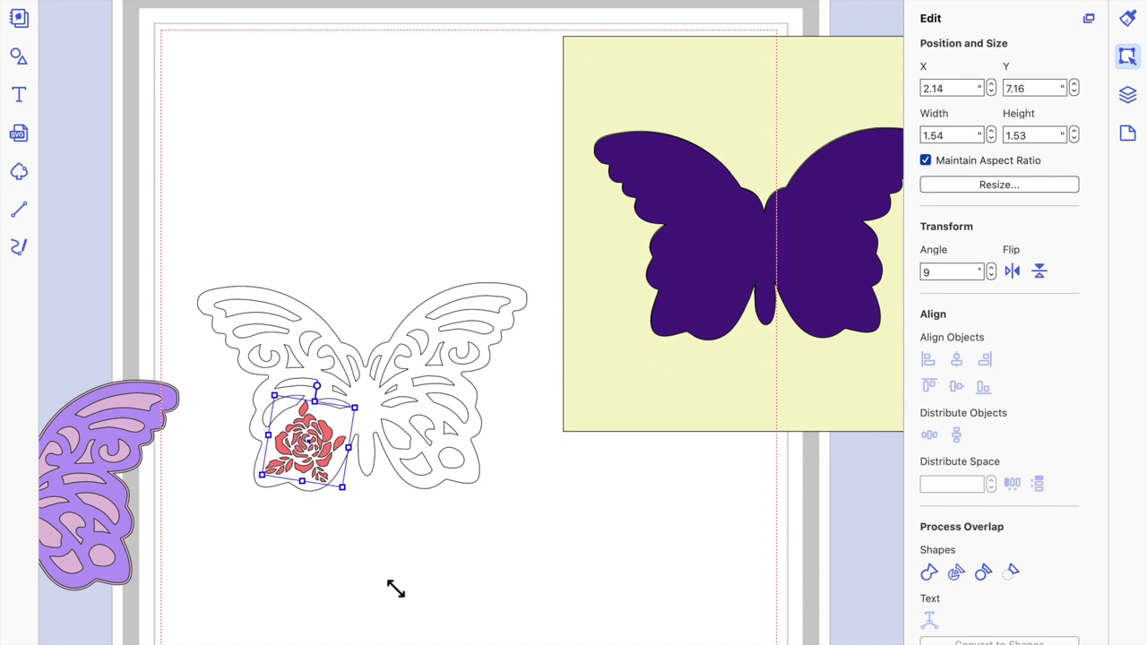
{"action": "left_click", "coordinate": [436, 563]}
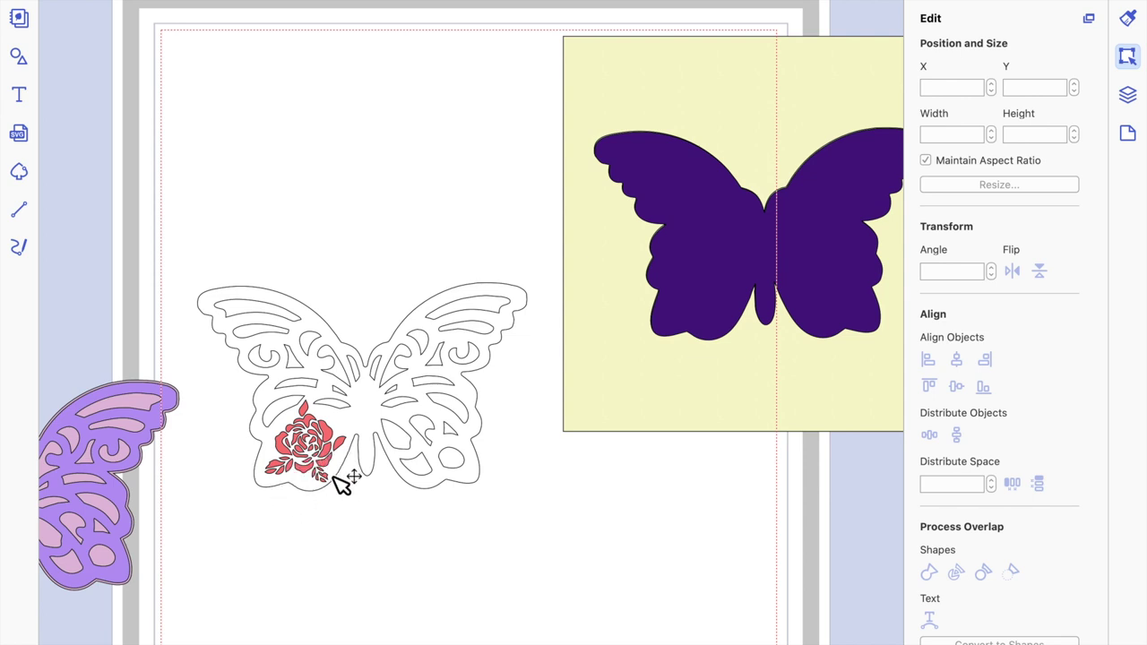
{"action": "left_click", "coordinate": [335, 440]}
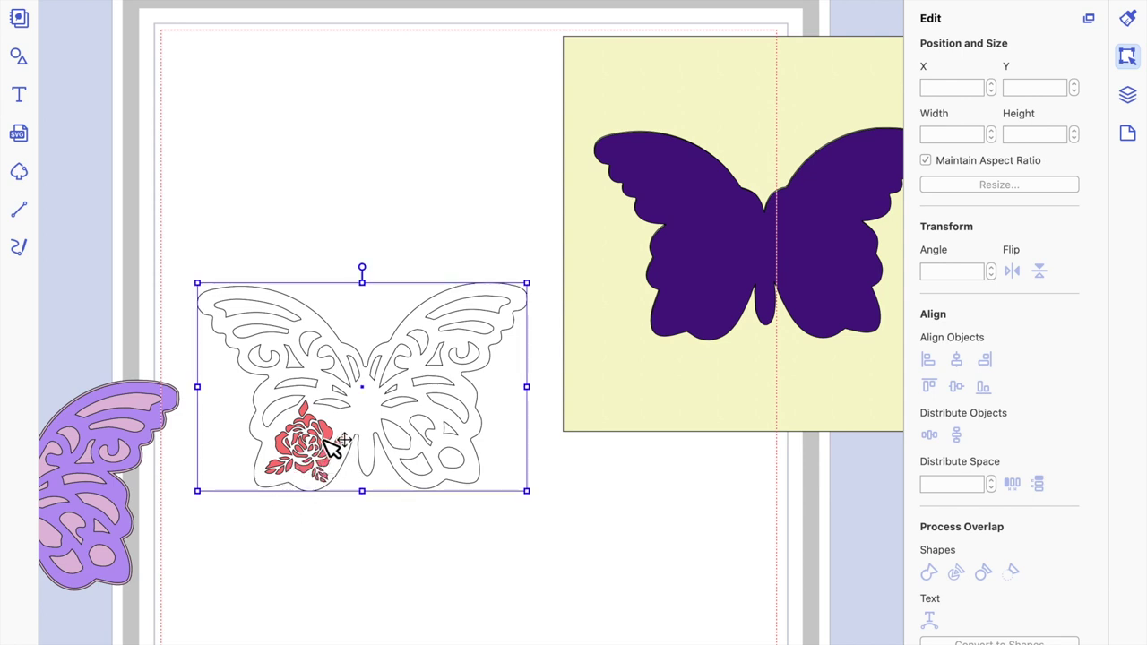
{"action": "left_click", "coordinate": [333, 441]}
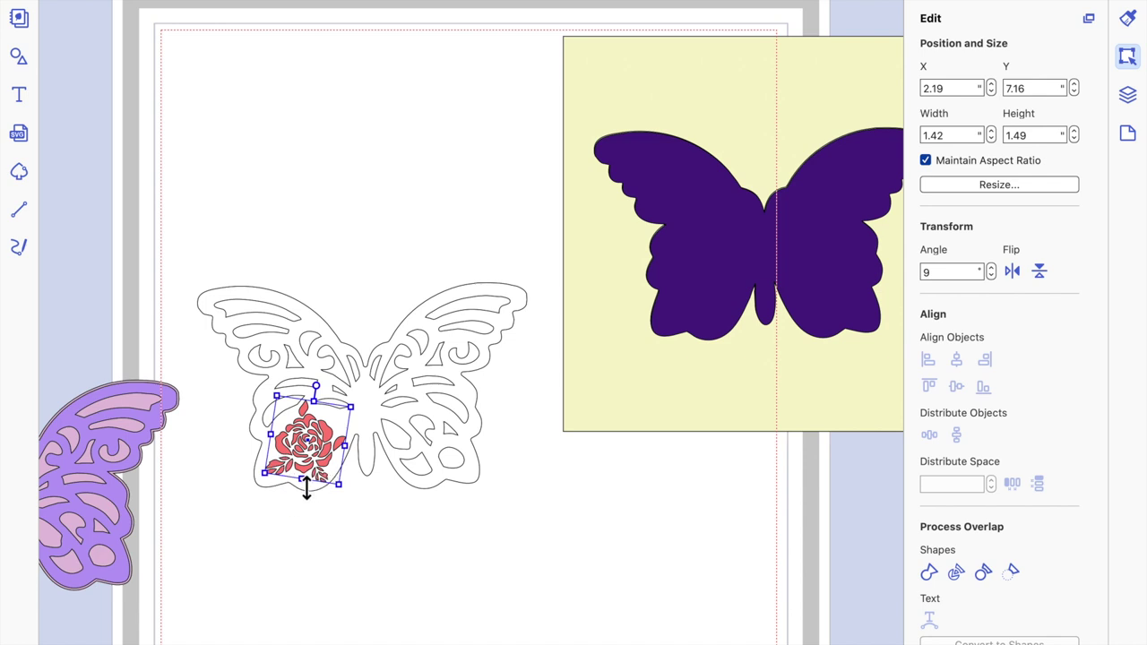
{"action": "left_click_drag", "start_coordinate": [306, 488], "coordinate": [306, 485]}
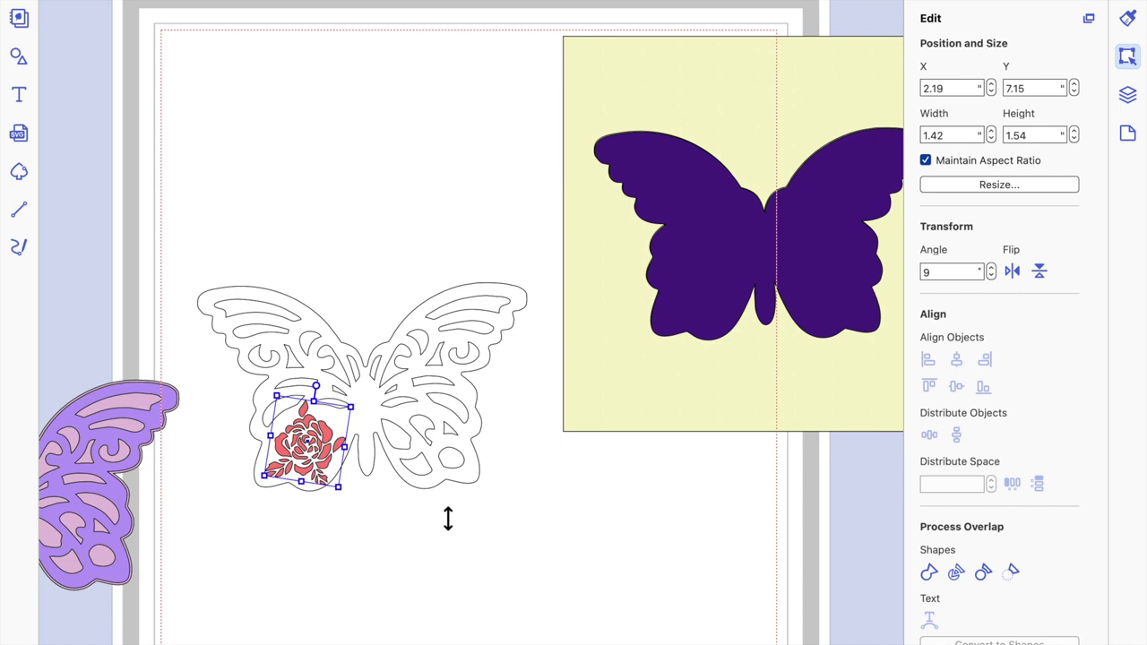
Set the rose's angle to 13°, nudge it up to Y 7.13", and deselect it.
{"action": "left_click", "coordinate": [991, 267]}
{"action": "left_click", "coordinate": [991, 267]}
{"action": "left_click", "coordinate": [991, 267]}
{"action": "left_click", "coordinate": [992, 267]}
{"action": "key", "text": "Up"}
{"action": "key", "text": "Up"}
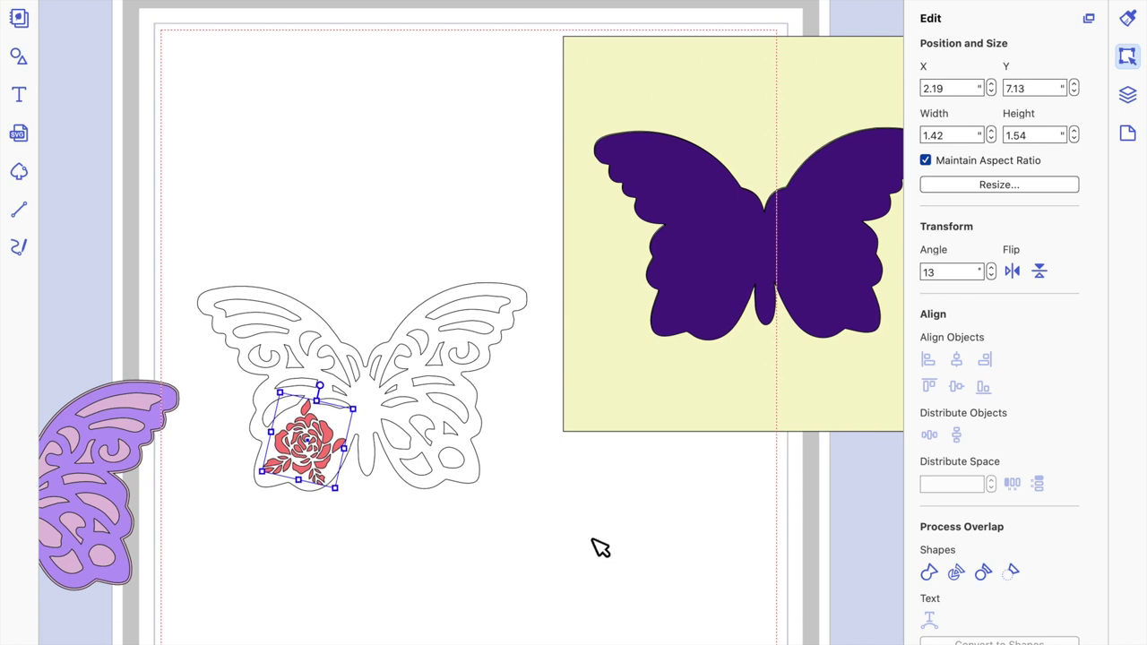
{"action": "left_click", "coordinate": [598, 546]}
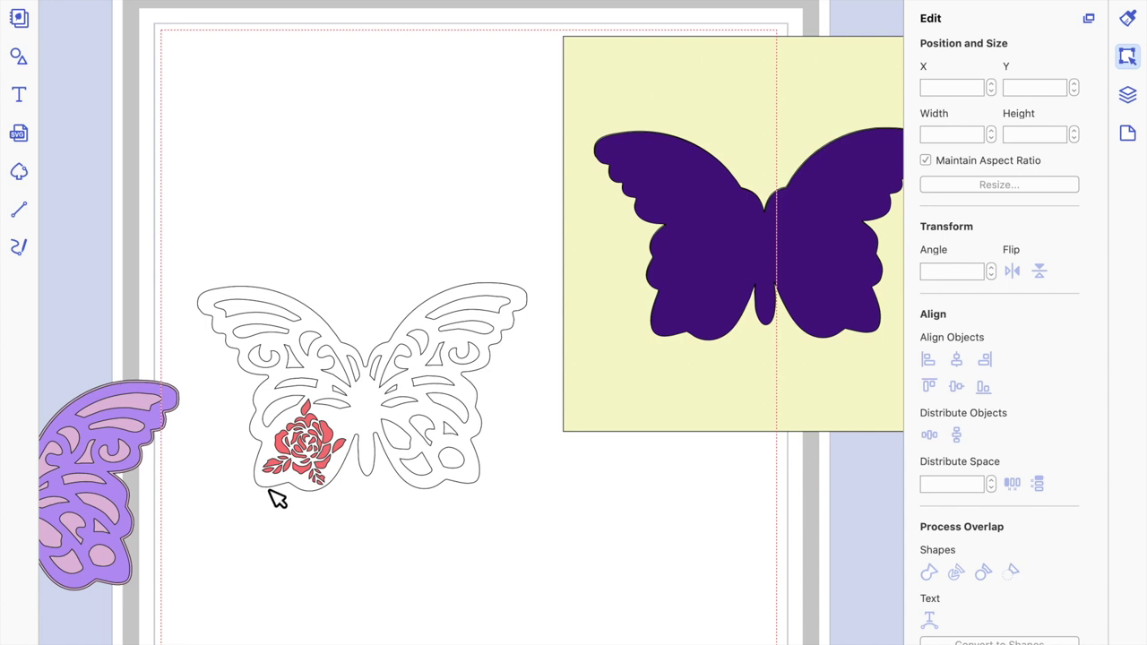
{"action": "left_click", "coordinate": [455, 460]}
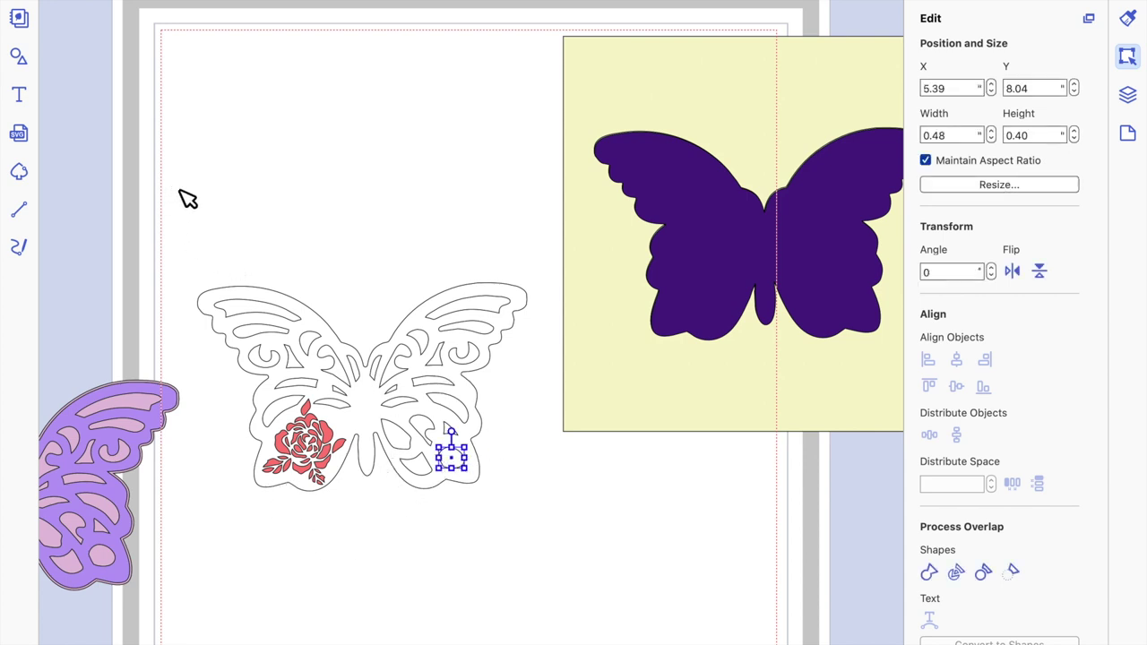
{"action": "key", "text": "ctrl+a"}
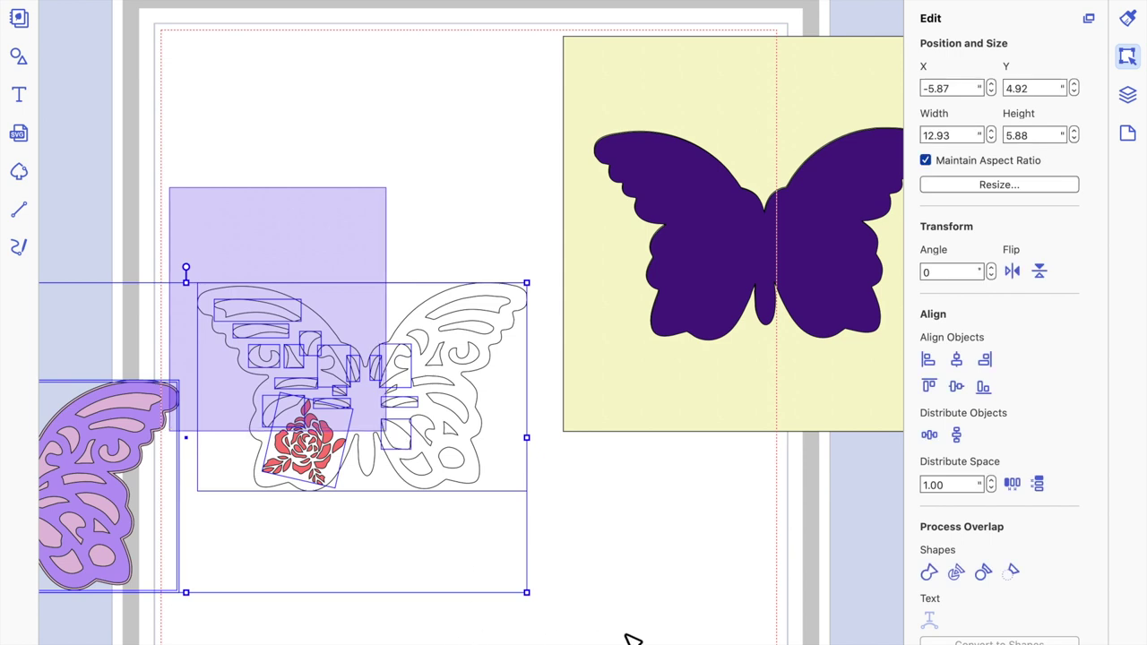
{"action": "left_click", "coordinate": [221, 612]}
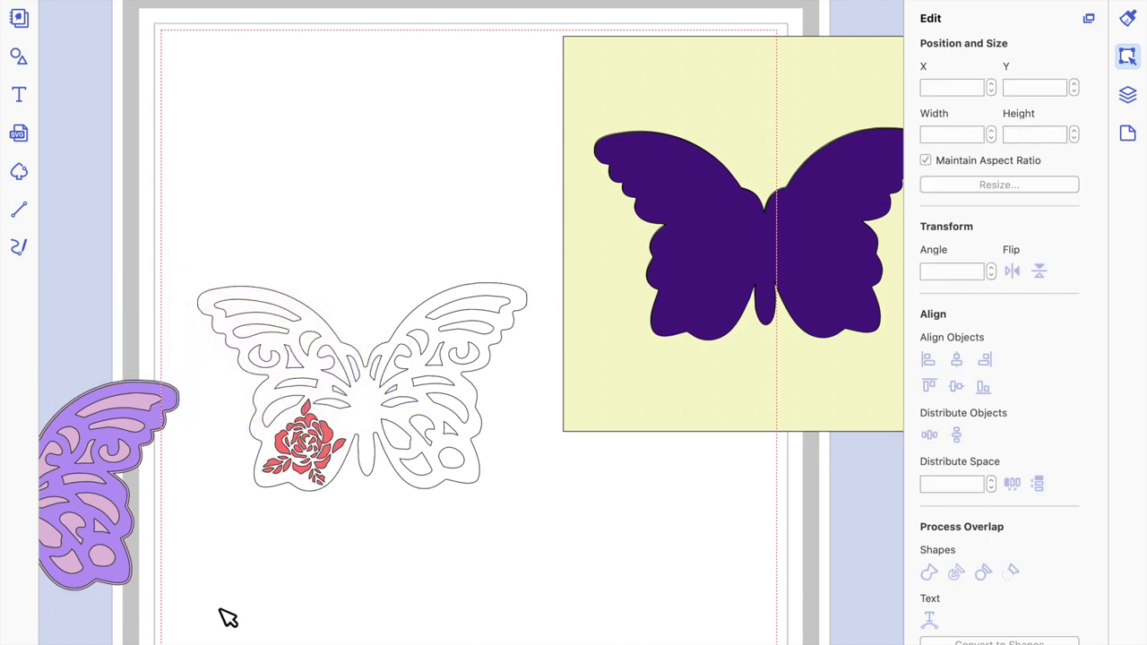
Move the layered purple butterfly farther off the mat, to X -7.55" and Y 6.66", clear of the outlined butterfly, and deselect it.
{"action": "left_click", "coordinate": [174, 410]}
{"action": "left_click", "coordinate": [196, 427]}
{"action": "left_click_drag", "start_coordinate": [163, 391], "coordinate": [83, 400]}
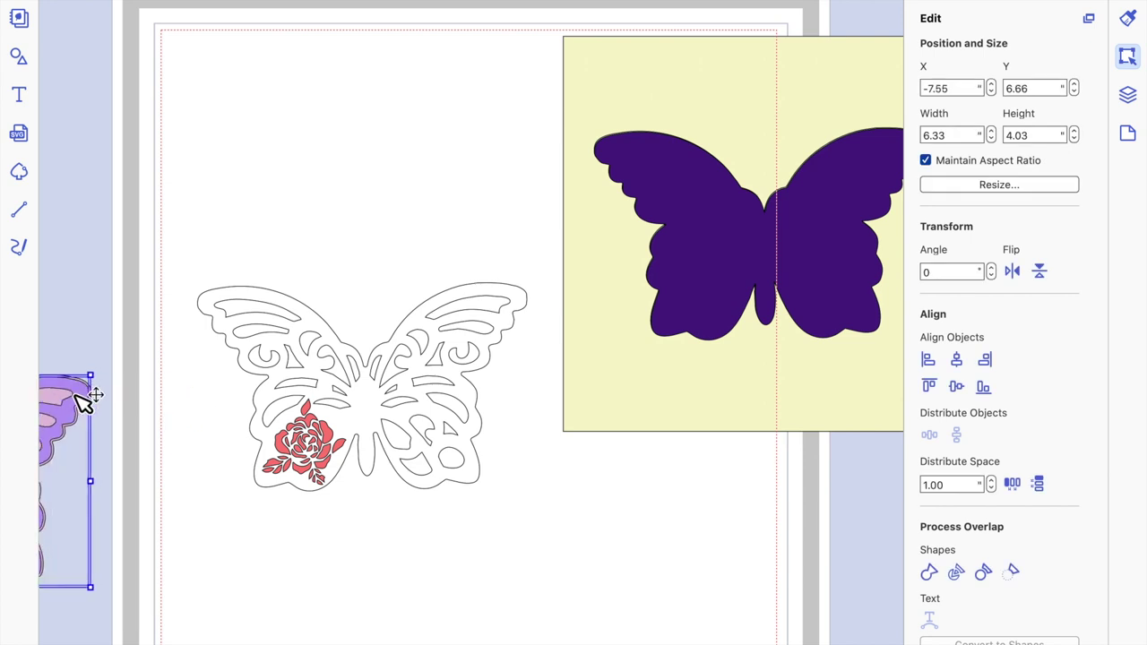
{"action": "left_click", "coordinate": [440, 604]}
Check the selection of all the outlined butterfly's parts together, and of the circle cutout, the rose and the outer outline individually.
{"action": "left_click", "coordinate": [454, 495]}
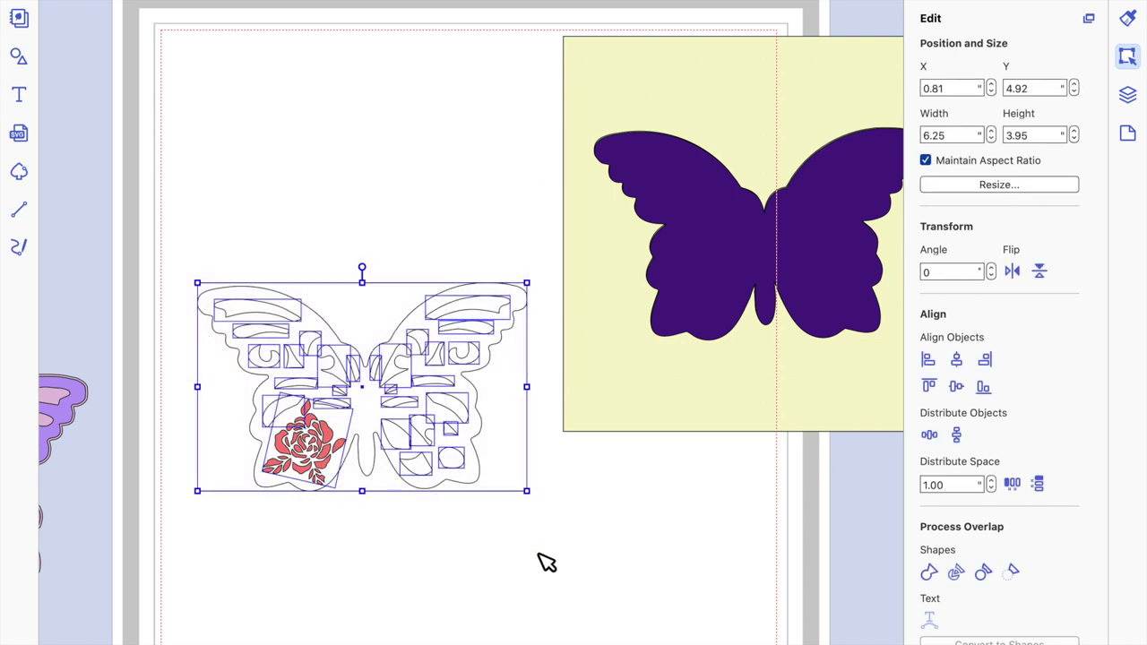
{"action": "left_click", "coordinate": [573, 573]}
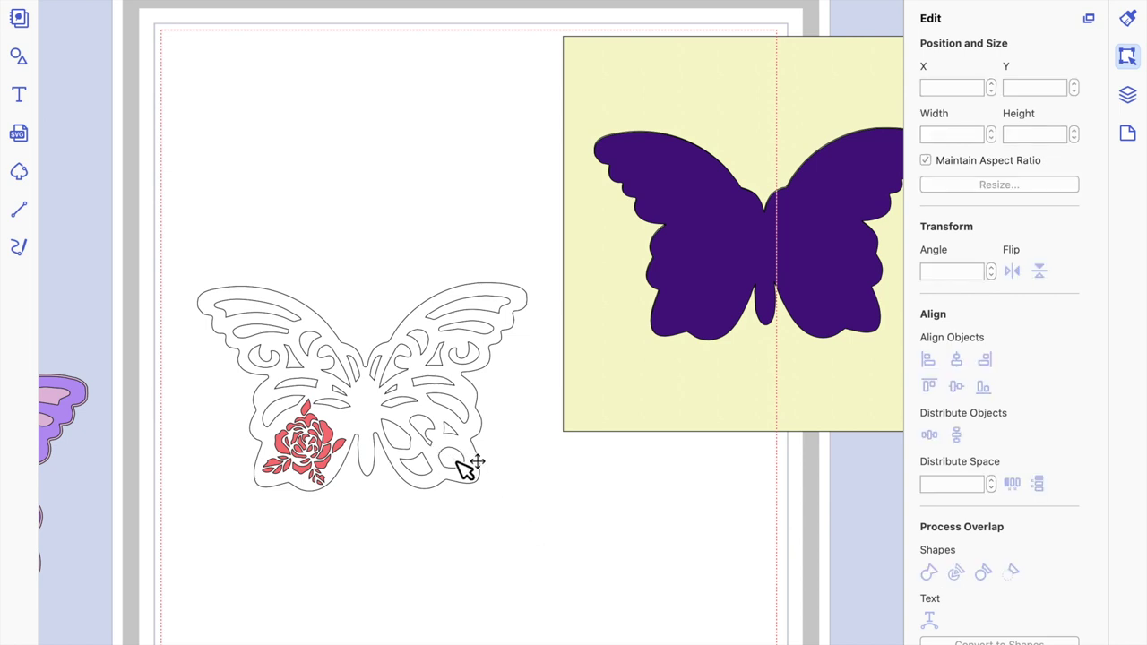
{"action": "left_click", "coordinate": [465, 461]}
{"action": "left_click", "coordinate": [338, 436]}
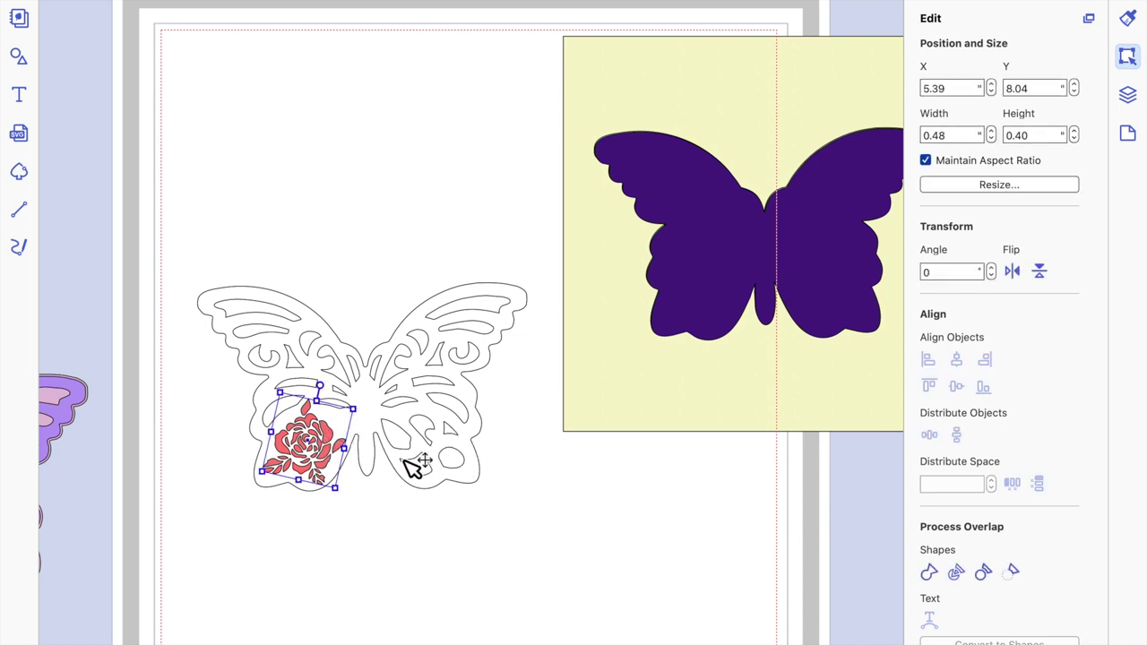
{"action": "left_click", "coordinate": [377, 423]}
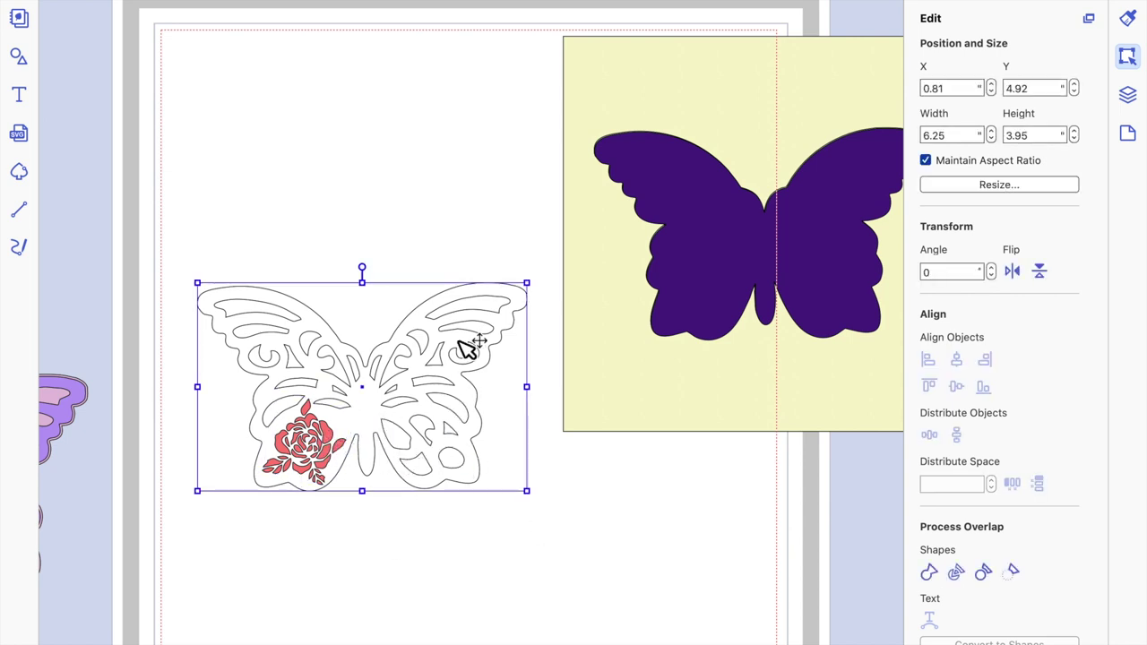
Select all the outlined butterfly's parts with the rose, combine them into one stencil shape with an overlap process, and deselect it.
{"action": "left_click", "coordinate": [190, 231]}
{"action": "left_click_drag", "start_coordinate": [174, 226], "coordinate": [559, 538]}
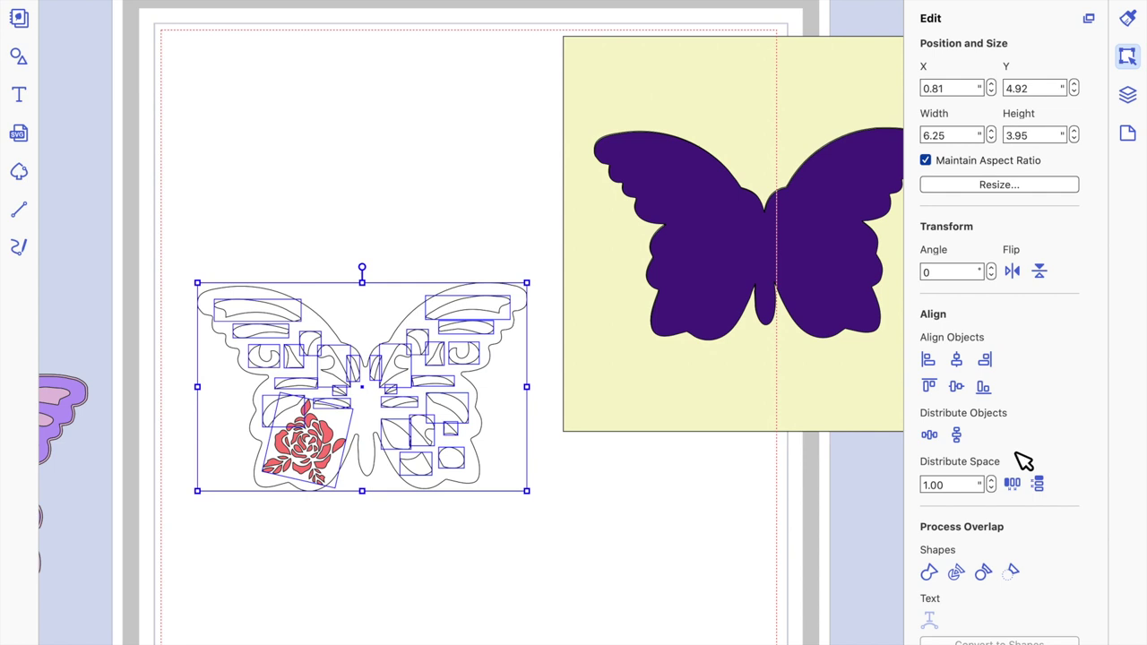
{"action": "left_click", "coordinate": [1014, 574]}
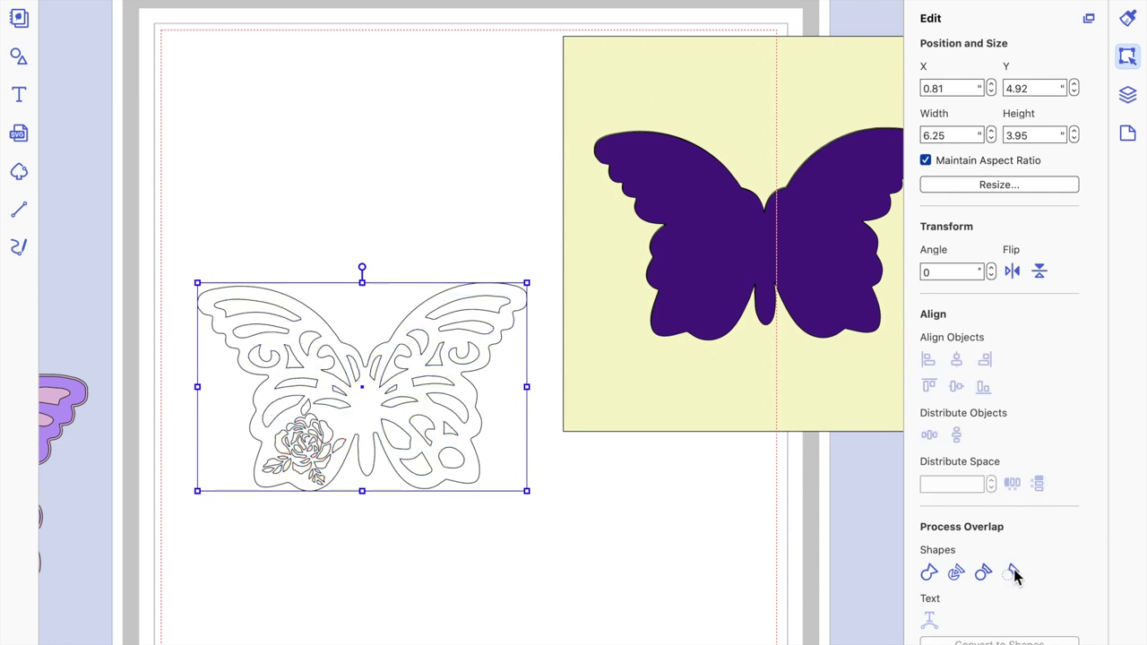
{"action": "left_click", "coordinate": [625, 552]}
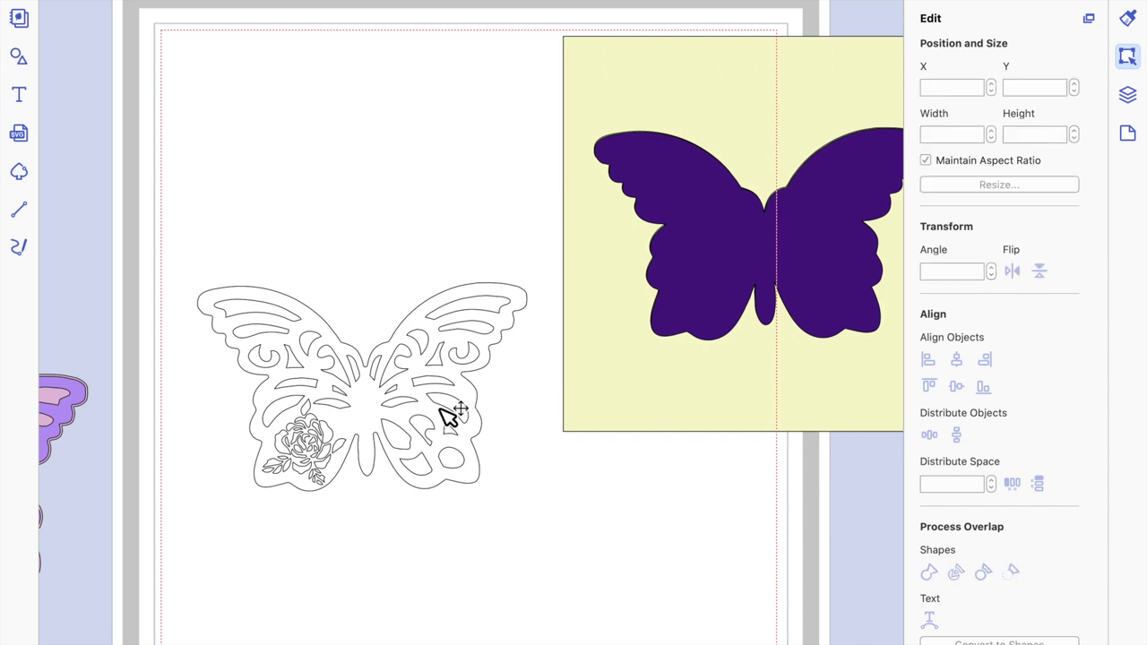
Fill the combined butterfly and rose stencil with light pink and deselect it.
{"action": "key", "text": "ctrl+a"}
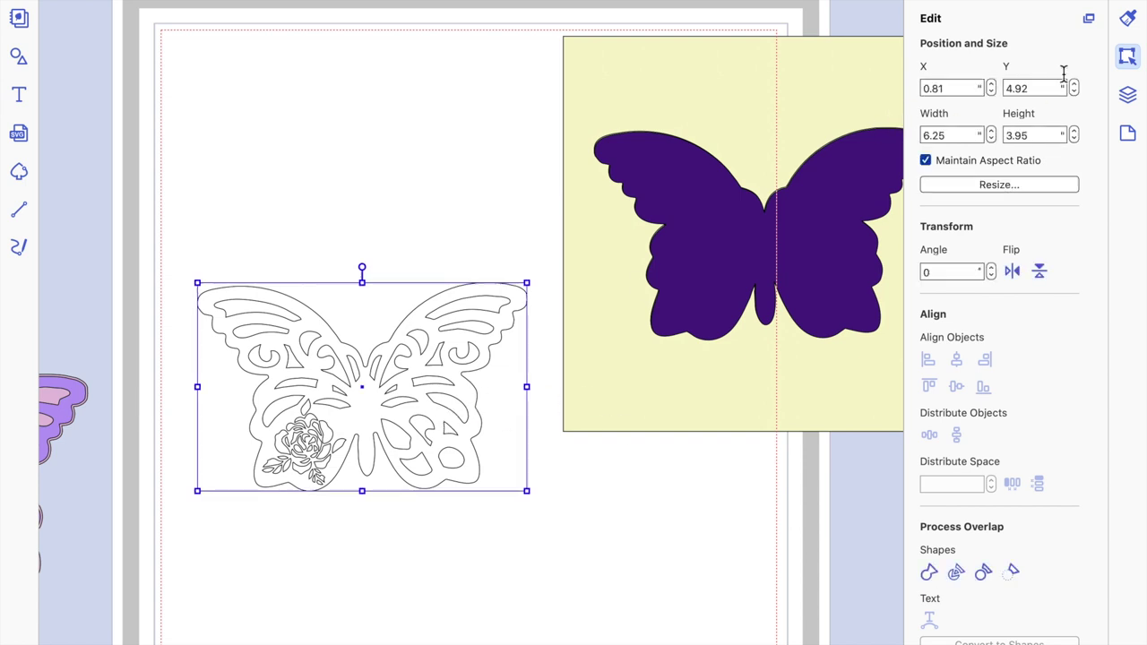
{"action": "left_click", "coordinate": [1130, 25]}
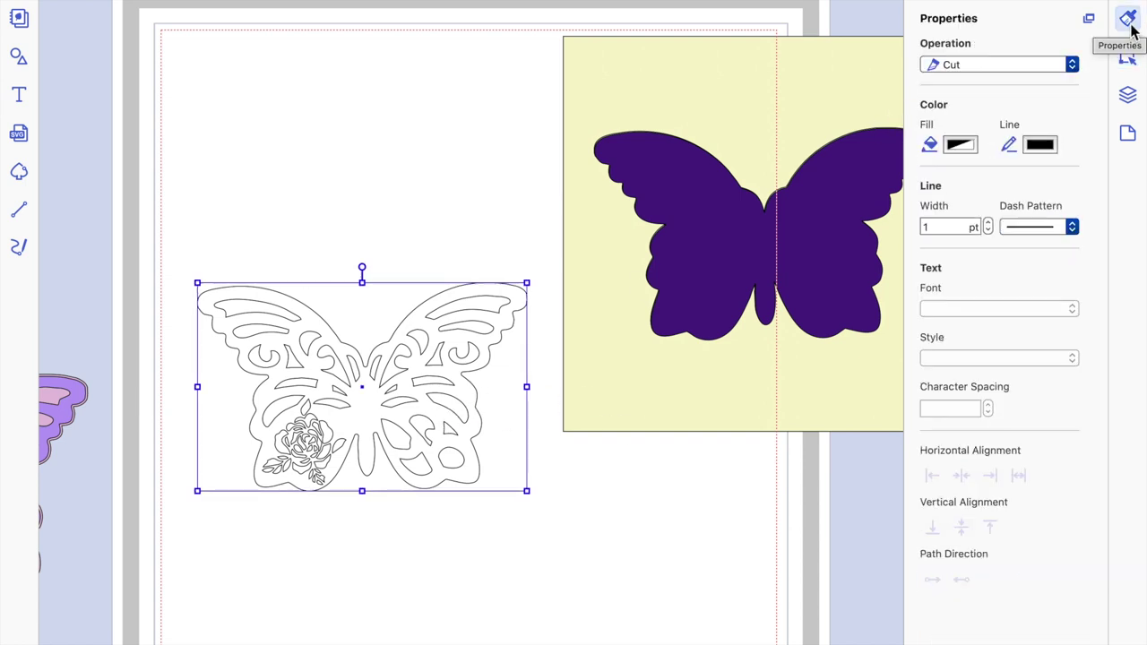
{"action": "left_click", "coordinate": [966, 149]}
{"action": "left_click", "coordinate": [1063, 476]}
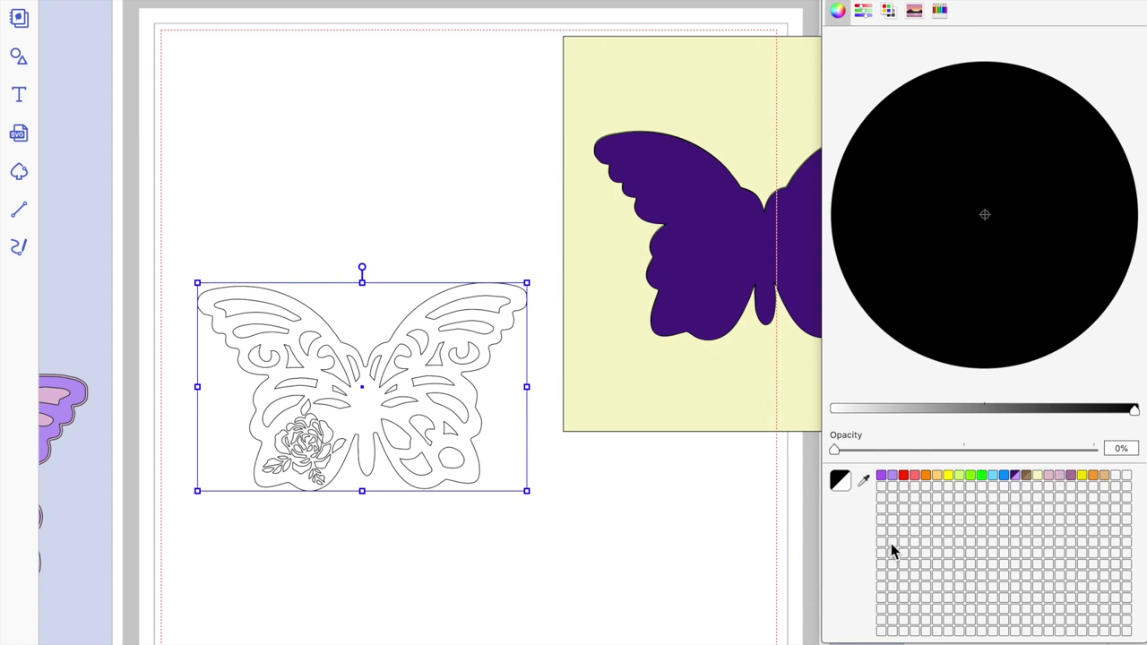
{"action": "left_click", "coordinate": [504, 522]}
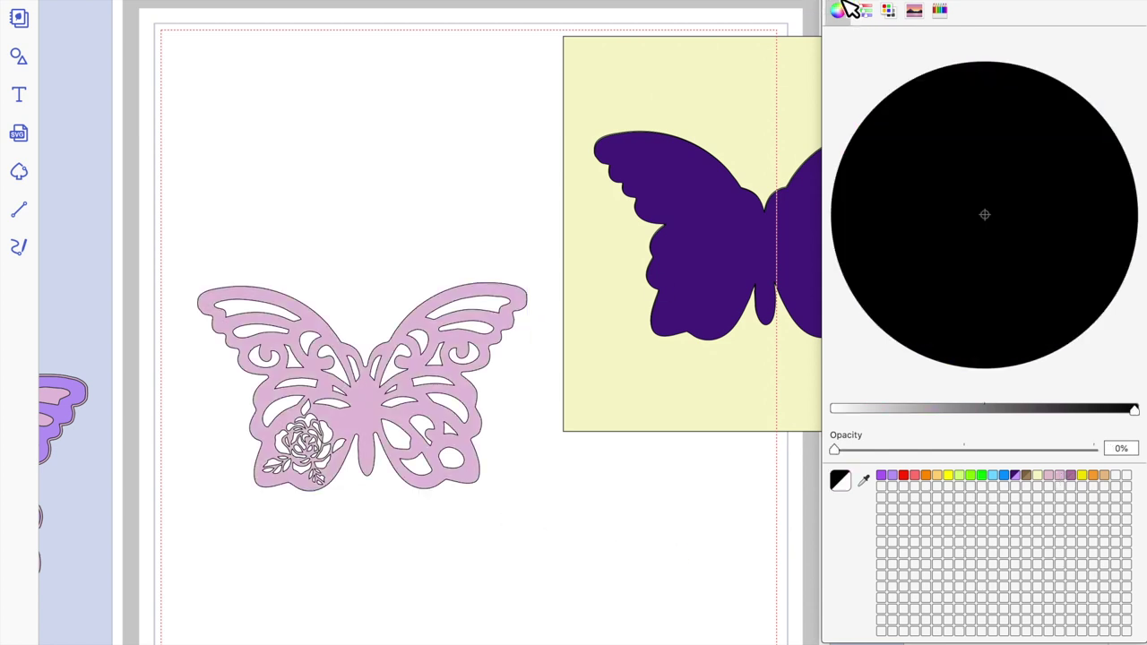
{"action": "left_click", "coordinate": [435, 339]}
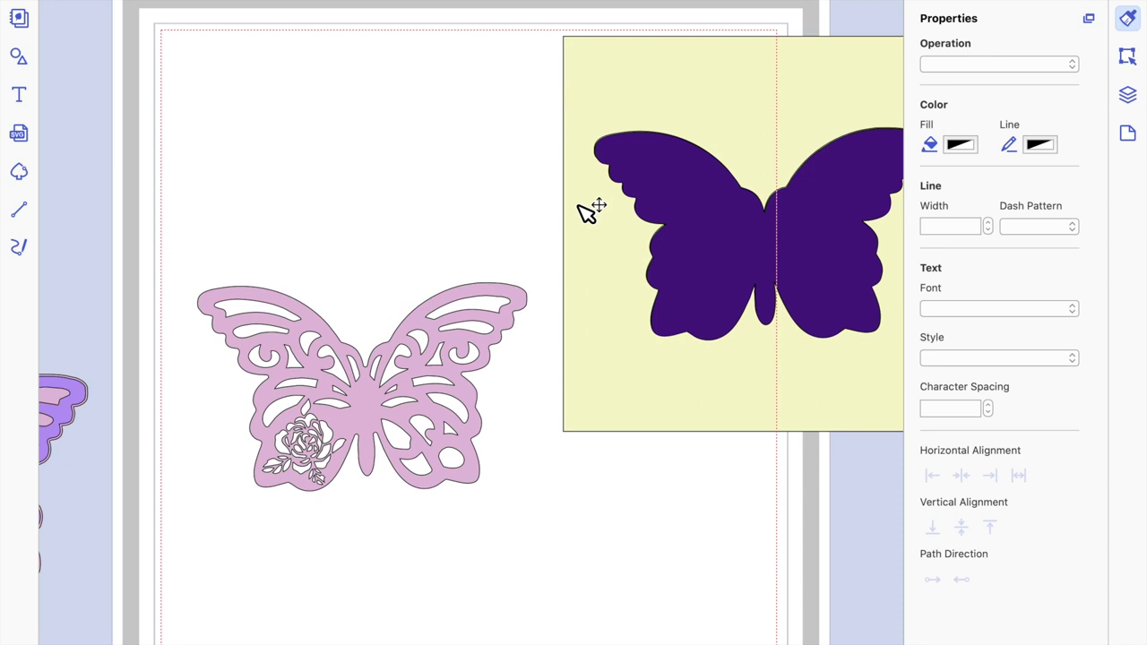
Move the cream square and its dark purple butterfly behind the pink stencil, nudge them down, and deselect them.
{"action": "left_click", "coordinate": [722, 205]}
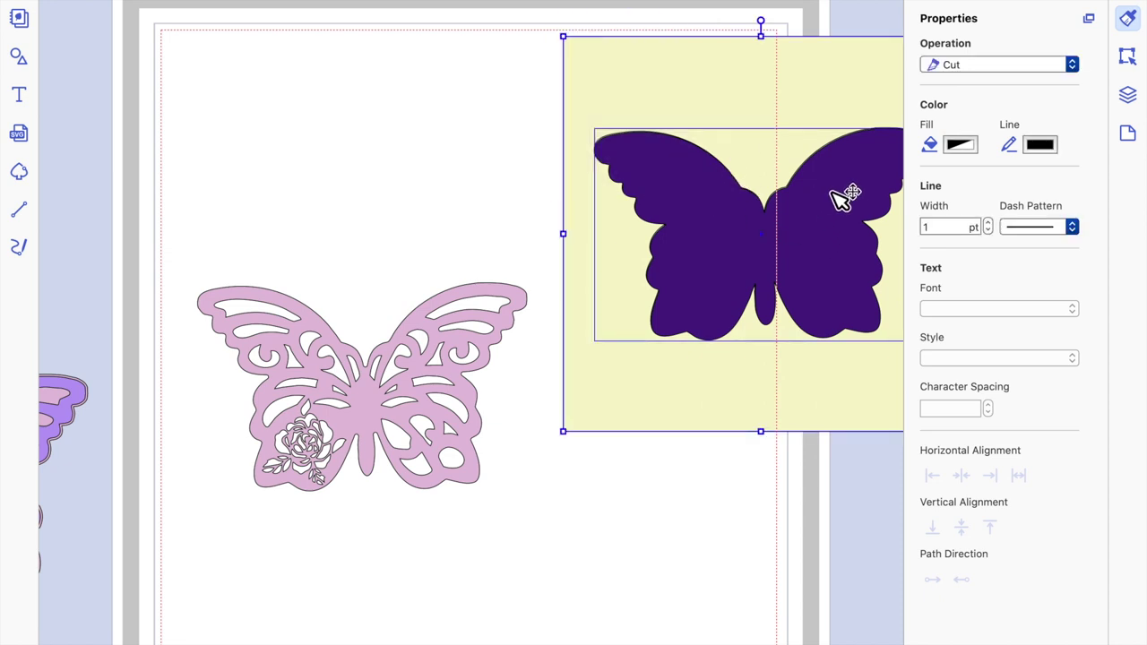
{"action": "left_click_drag", "start_coordinate": [673, 230], "coordinate": [428, 325]}
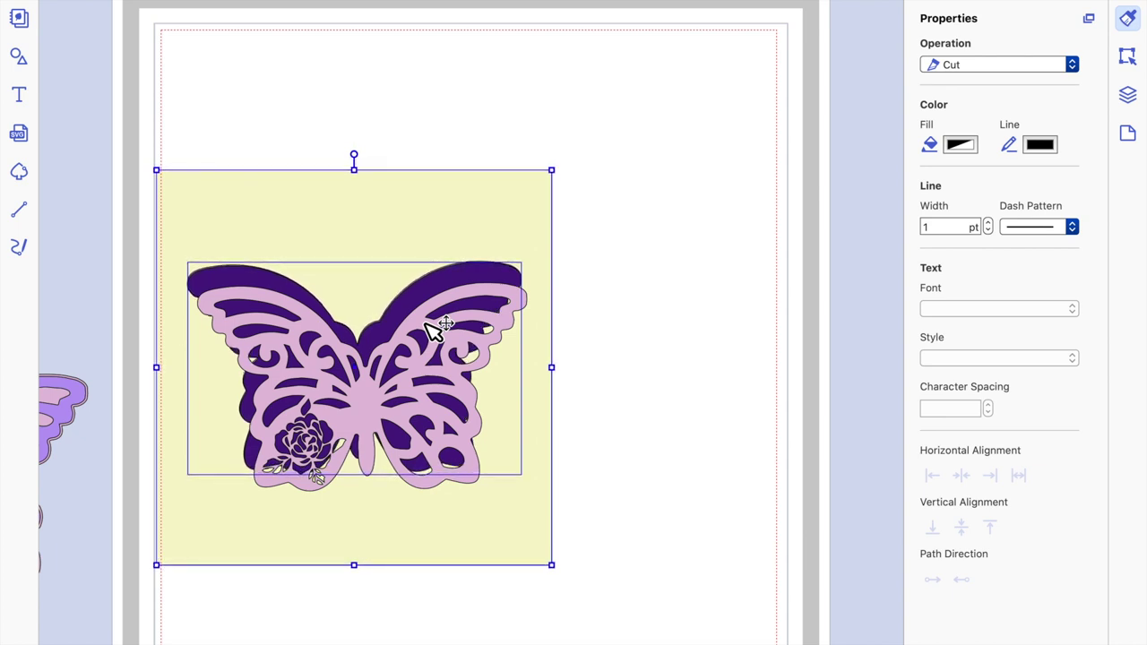
{"action": "key", "text": "Down"}
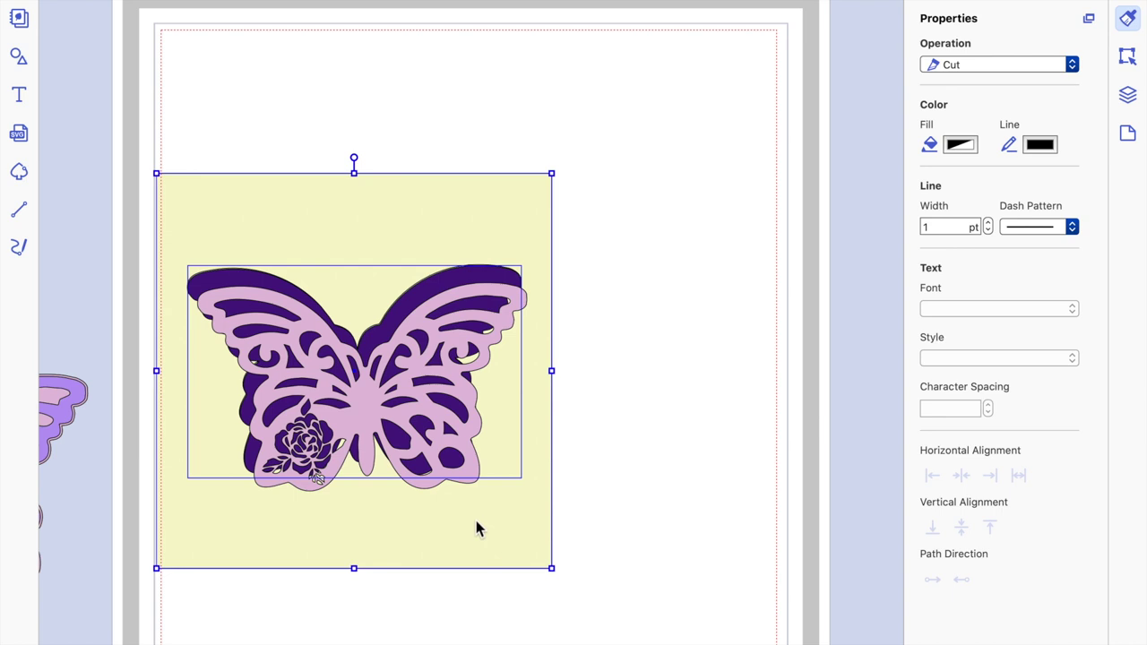
{"action": "key", "text": "Down"}
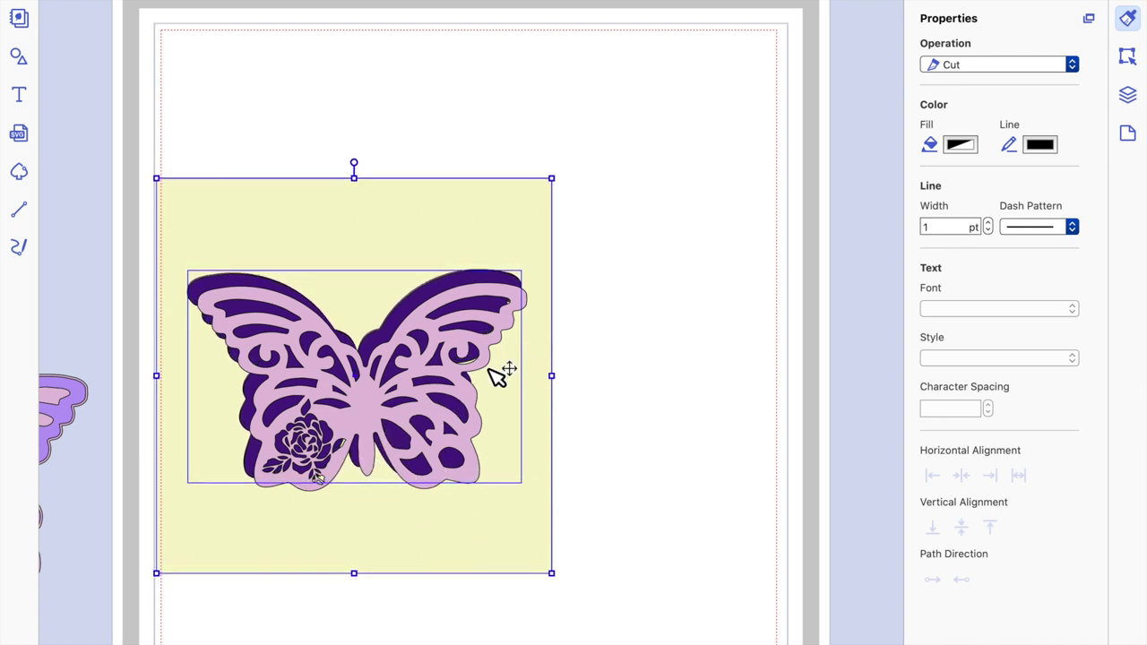
{"action": "left_click", "coordinate": [671, 374]}
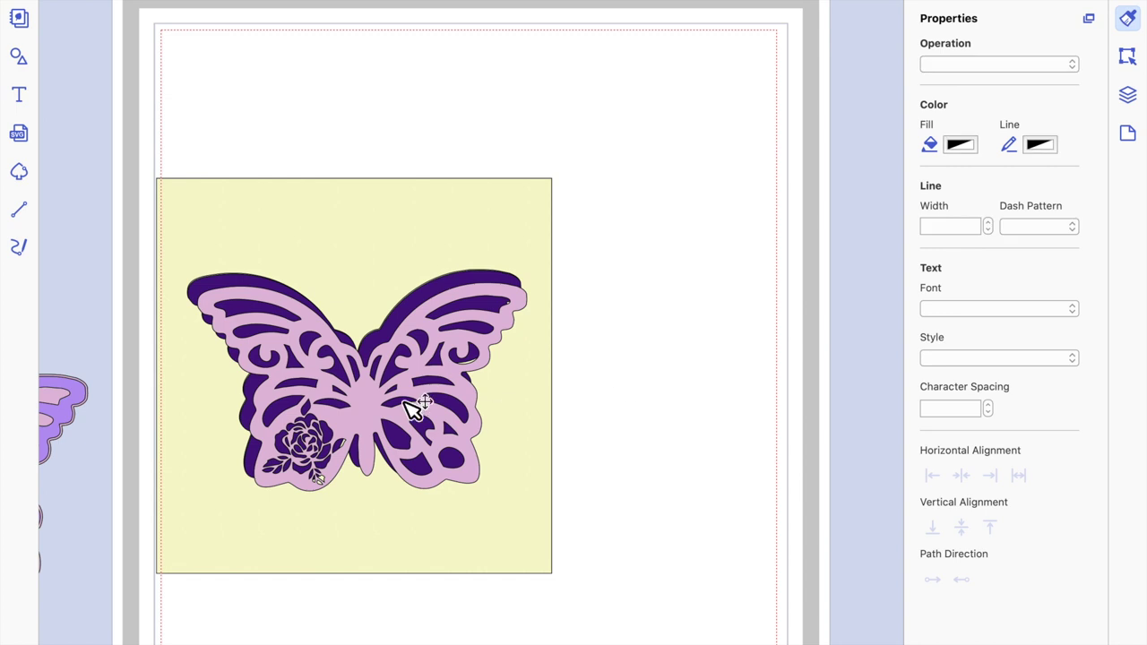
Position the pink rose stencil over the dark purple butterfly, leaving an even dark border, and deselect it.
{"action": "left_click", "coordinate": [427, 418]}
{"action": "left_click_drag", "start_coordinate": [424, 411], "coordinate": [420, 408]}
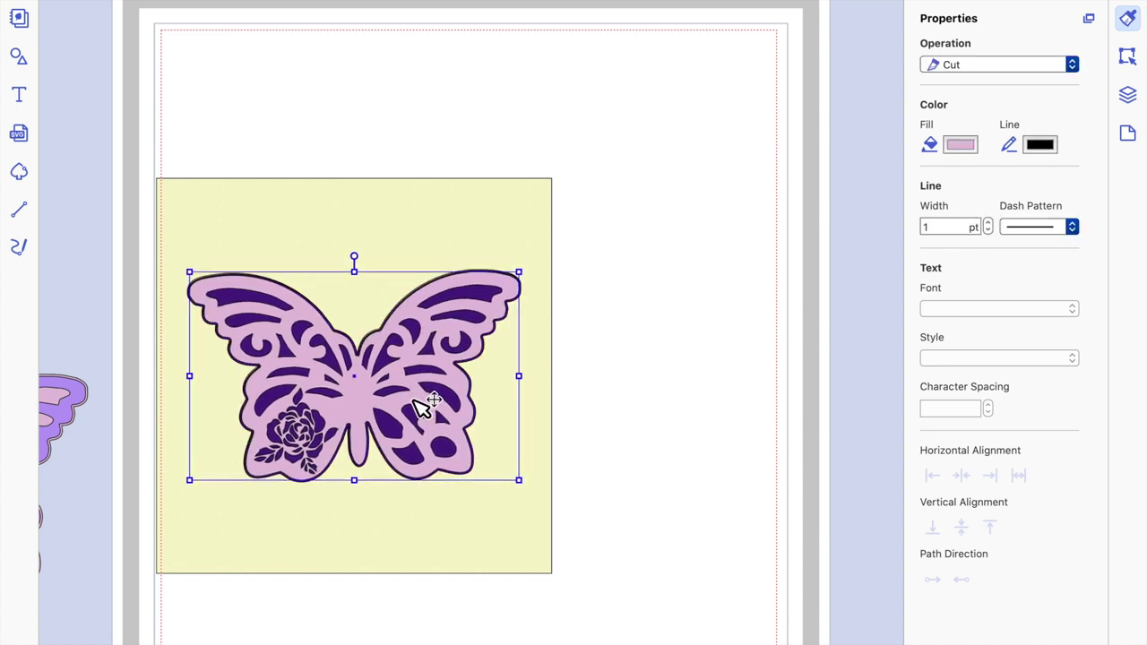
{"action": "left_click", "coordinate": [662, 342]}
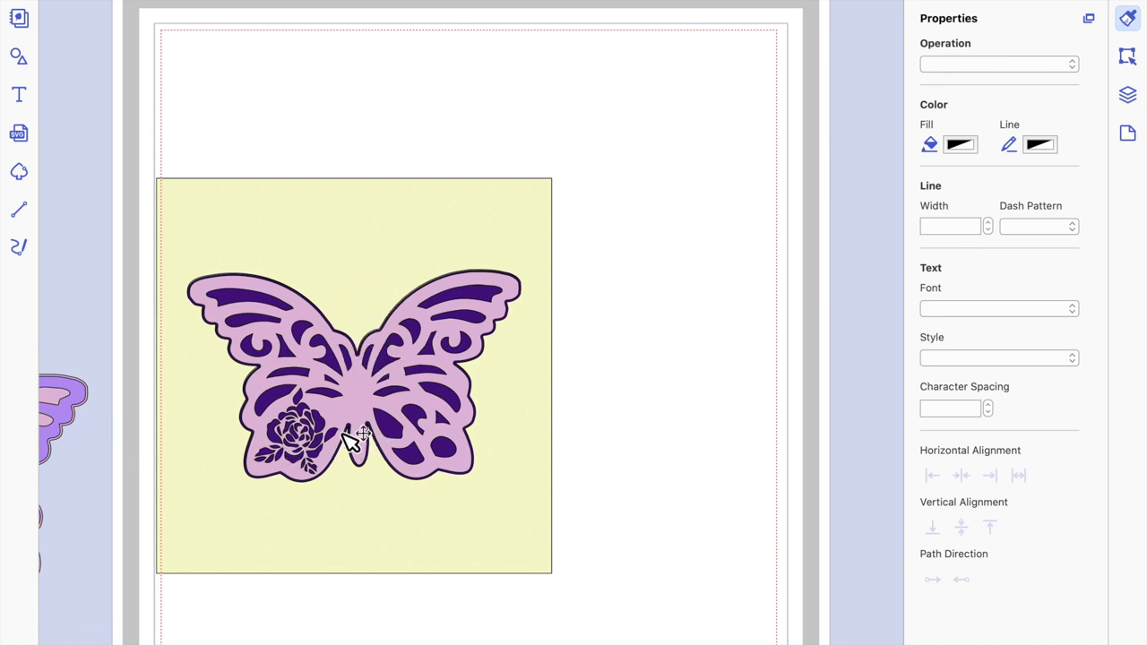
Move the cream frame away from the rose butterfly and place the layered purple butterfly over the frame's butterfly cutout.
{"action": "left_click_drag", "start_coordinate": [399, 280], "coordinate": [764, 220]}
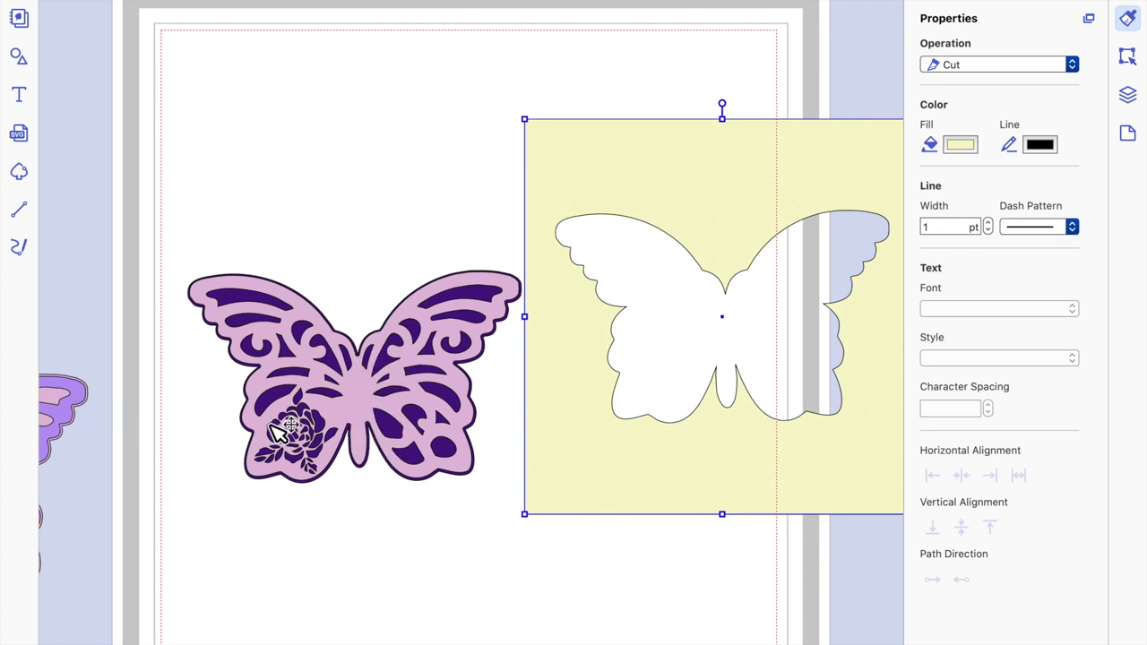
{"action": "left_click_drag", "start_coordinate": [719, 450], "coordinate": [797, 355]}
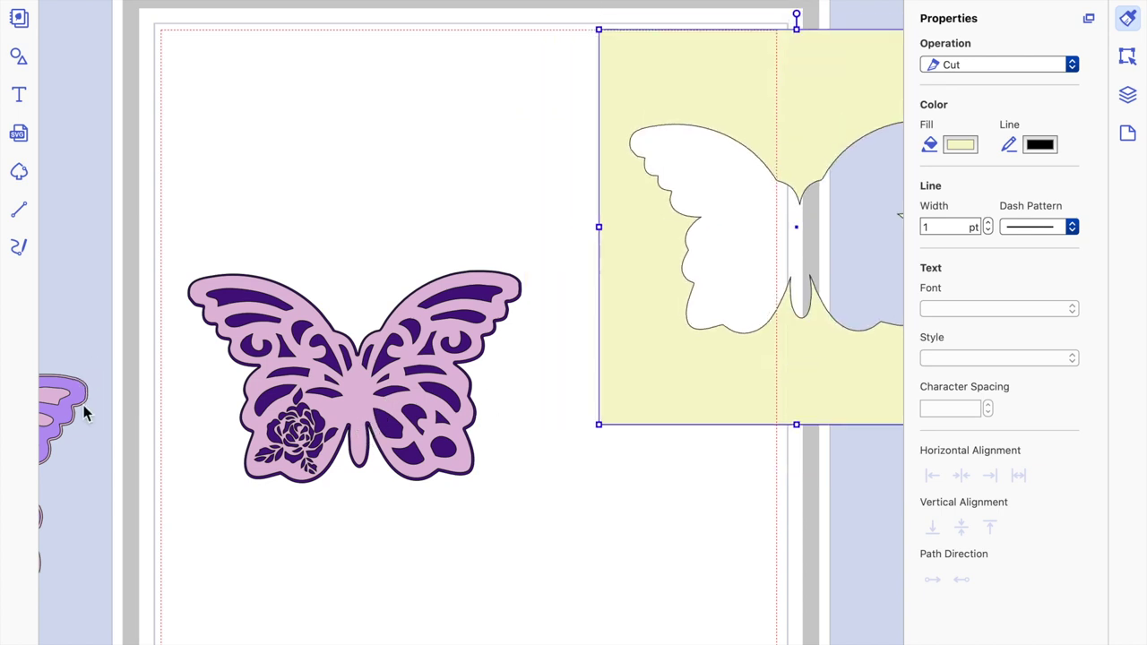
{"action": "left_click", "coordinate": [63, 387]}
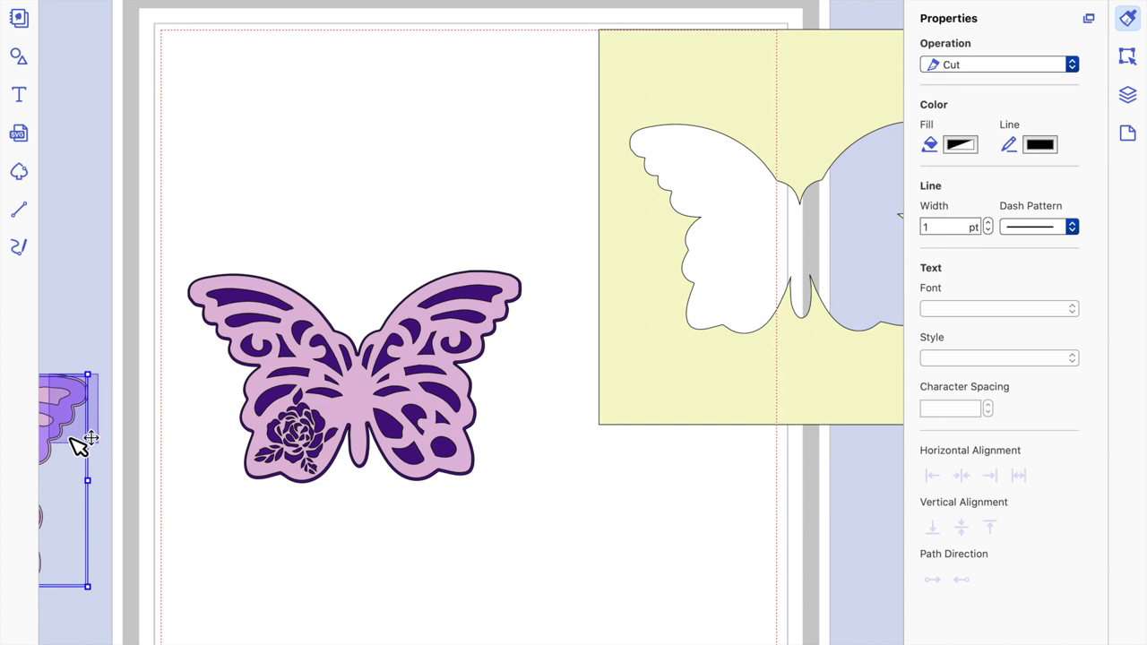
{"action": "left_click_drag", "start_coordinate": [513, 392], "coordinate": [558, 435]}
{"action": "left_click_drag", "start_coordinate": [462, 539], "coordinate": [872, 299]}
{"action": "left_click", "coordinate": [588, 574]}
{"action": "left_click", "coordinate": [811, 357]}
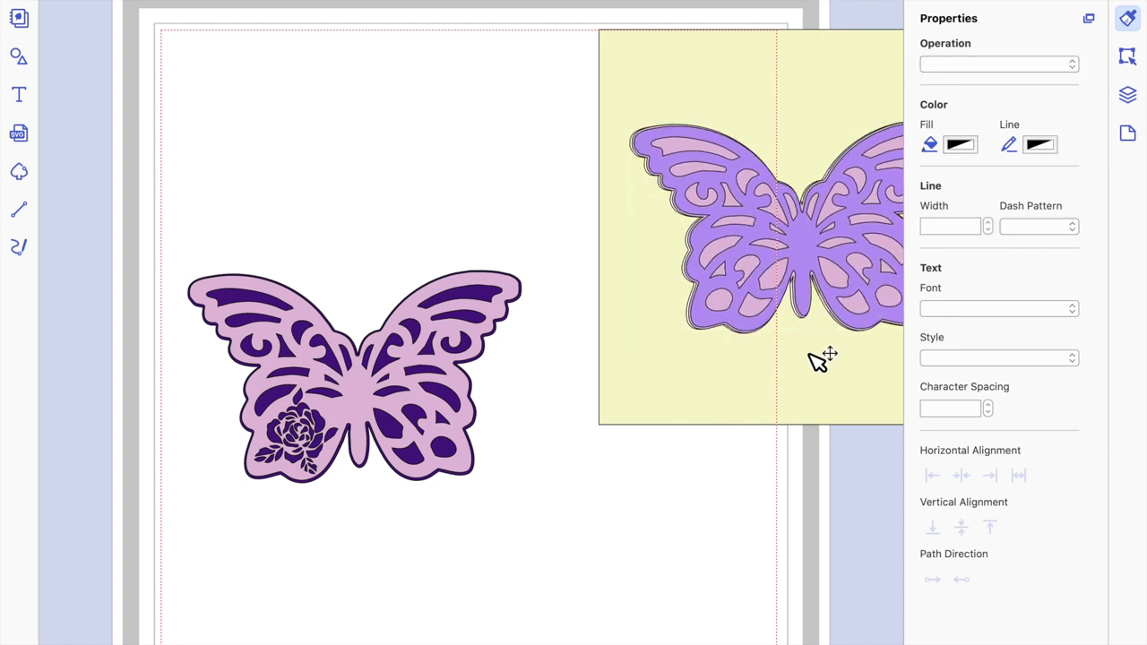
Move the cream frame back around the rose butterfly and nudge it until its cutout lines up with the dark purple layer.
{"action": "left_click_drag", "start_coordinate": [616, 382], "coordinate": [351, 473]}
{"action": "left_click_drag", "start_coordinate": [508, 228], "coordinate": [493, 252]}
{"action": "key", "text": "Down"}
{"action": "key", "text": "Down"}
{"action": "key", "text": "Down"}
{"action": "key", "text": "Down"}
{"action": "key", "text": "Down"}
{"action": "key", "text": "Down"}
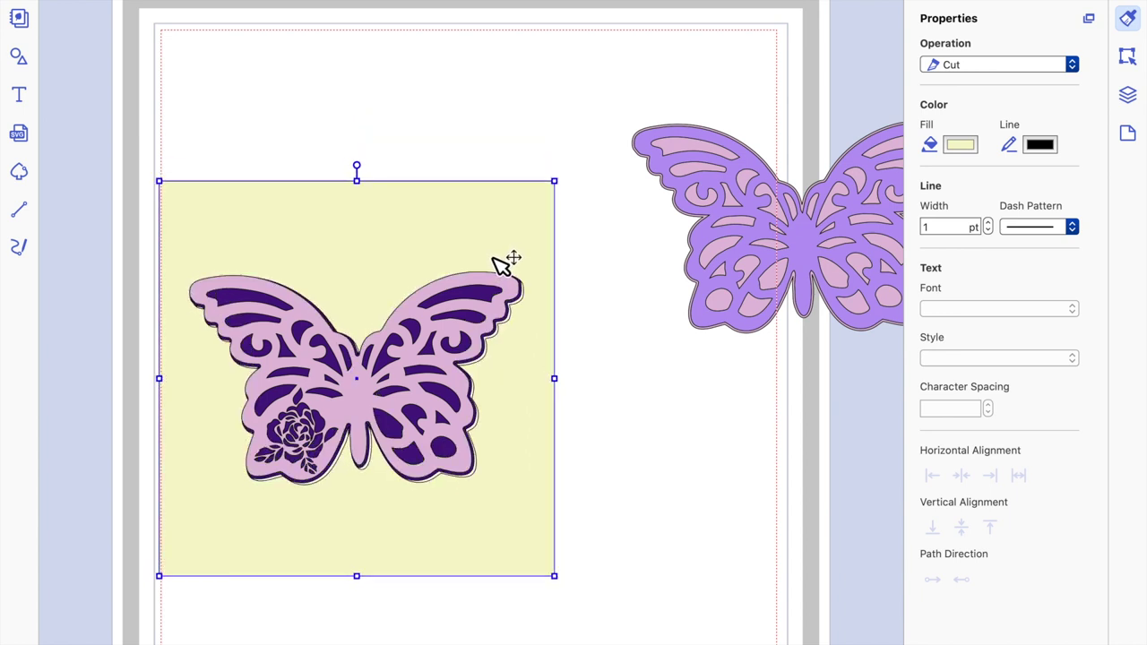
{"action": "key", "text": "Up"}
{"action": "key", "text": "Up"}
{"action": "key", "text": "Up"}
{"action": "key", "text": "Right"}
{"action": "key", "text": "Right"}
{"action": "key", "text": "Right"}
{"action": "key", "text": "Right"}
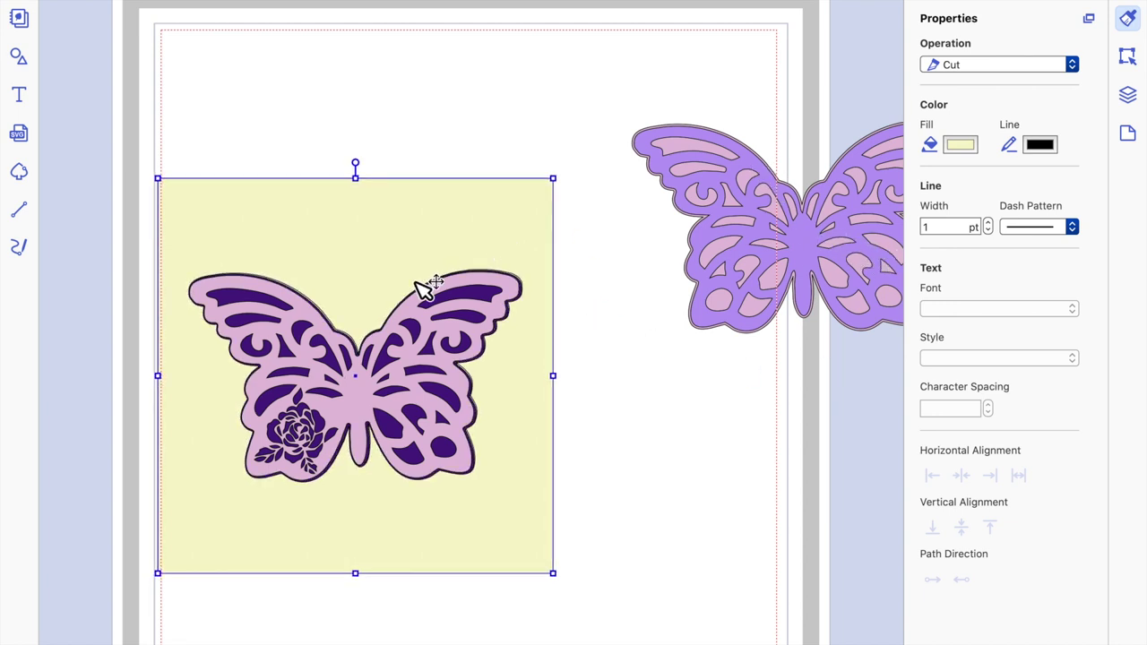
Select every object on the mat, align them all to a common horizontal and vertical center, and deselect them.
{"action": "left_click", "coordinate": [1127, 56]}
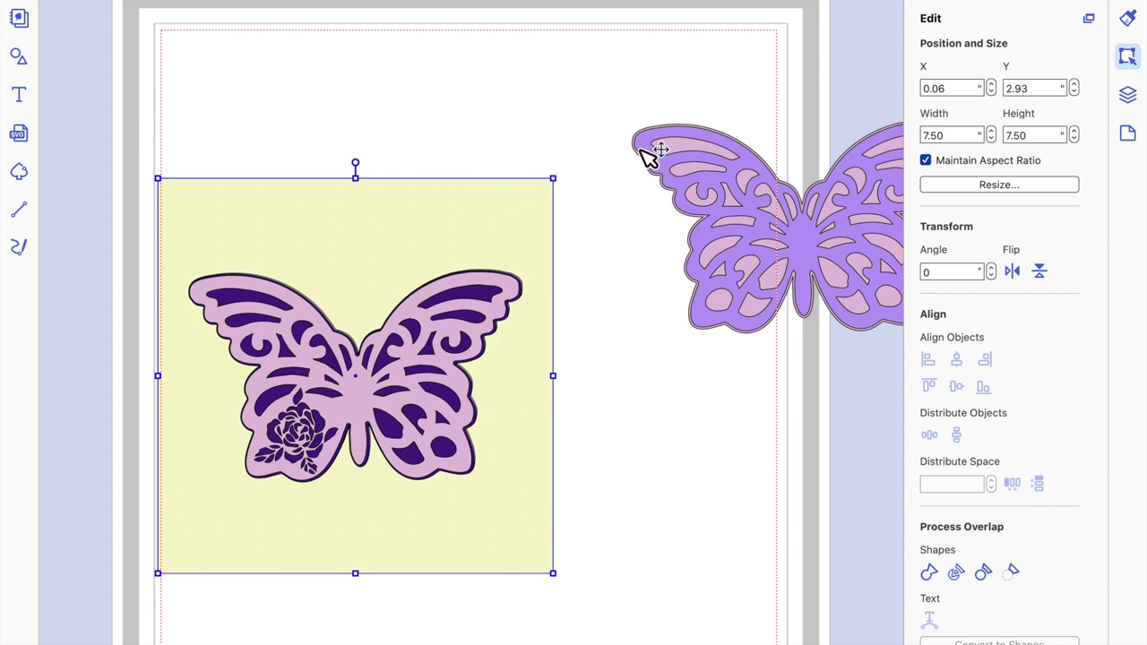
{"action": "left_click", "coordinate": [762, 217], "text": "shift"}
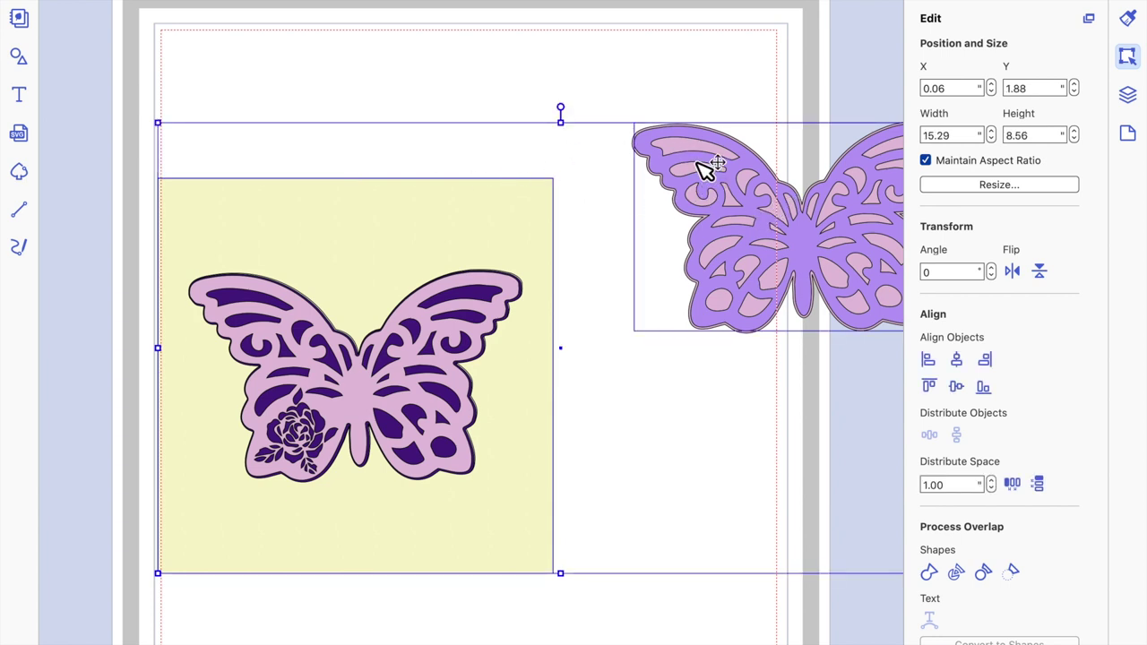
{"action": "left_click", "coordinate": [278, 90]}
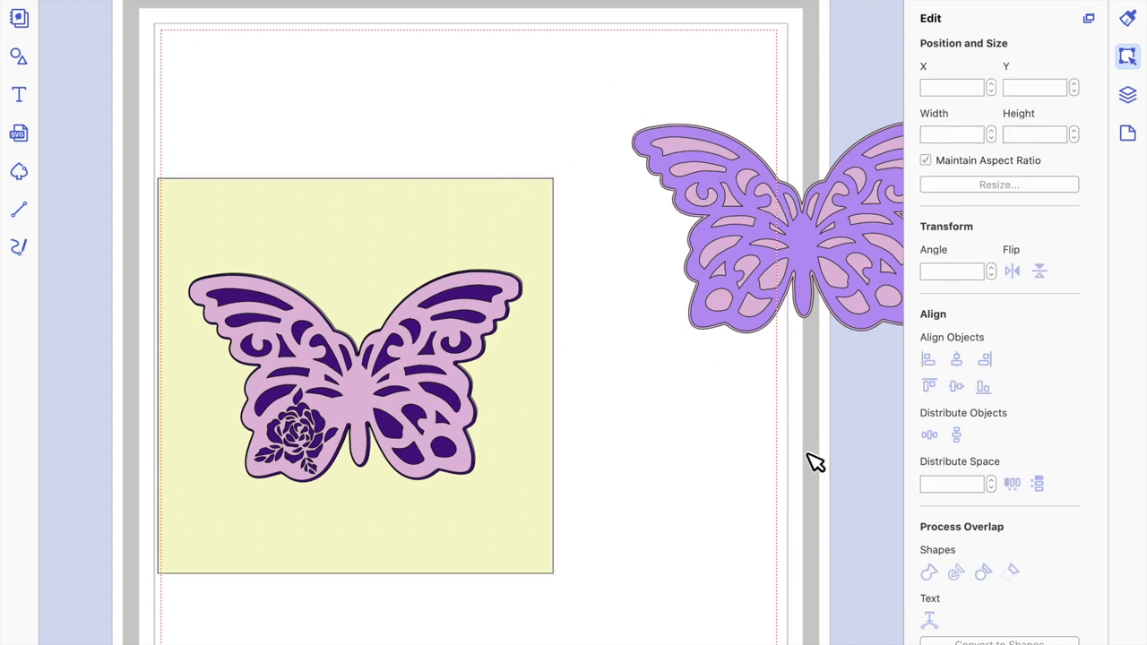
{"action": "key", "text": "super+a"}
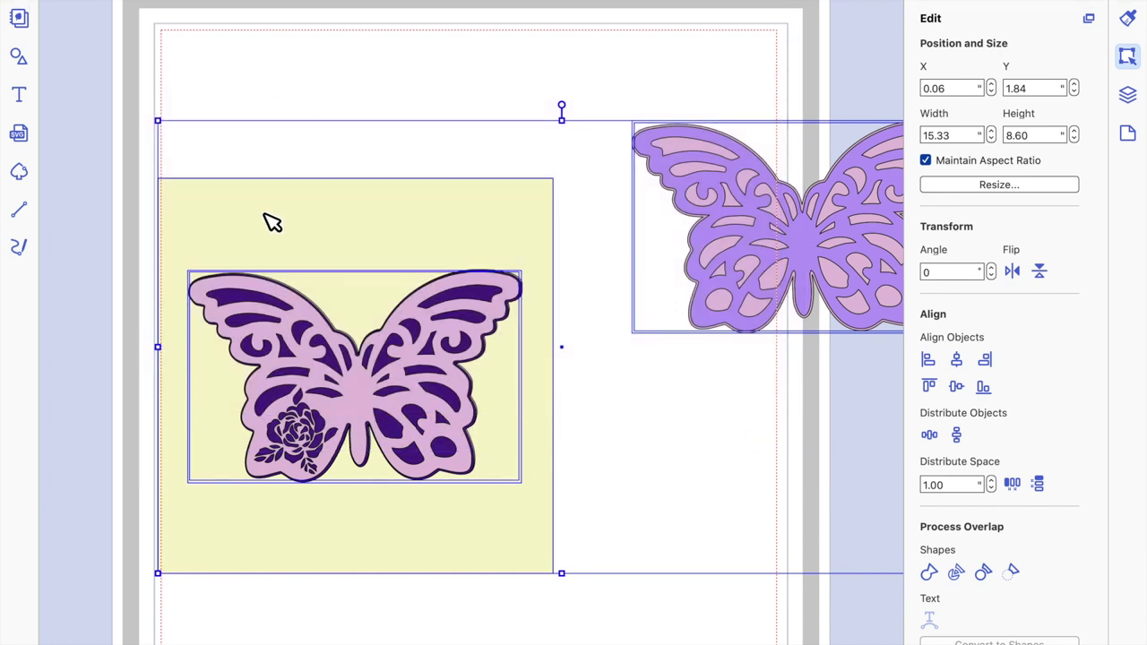
{"action": "left_click", "coordinate": [956, 387]}
{"action": "left_click", "coordinate": [956, 388]}
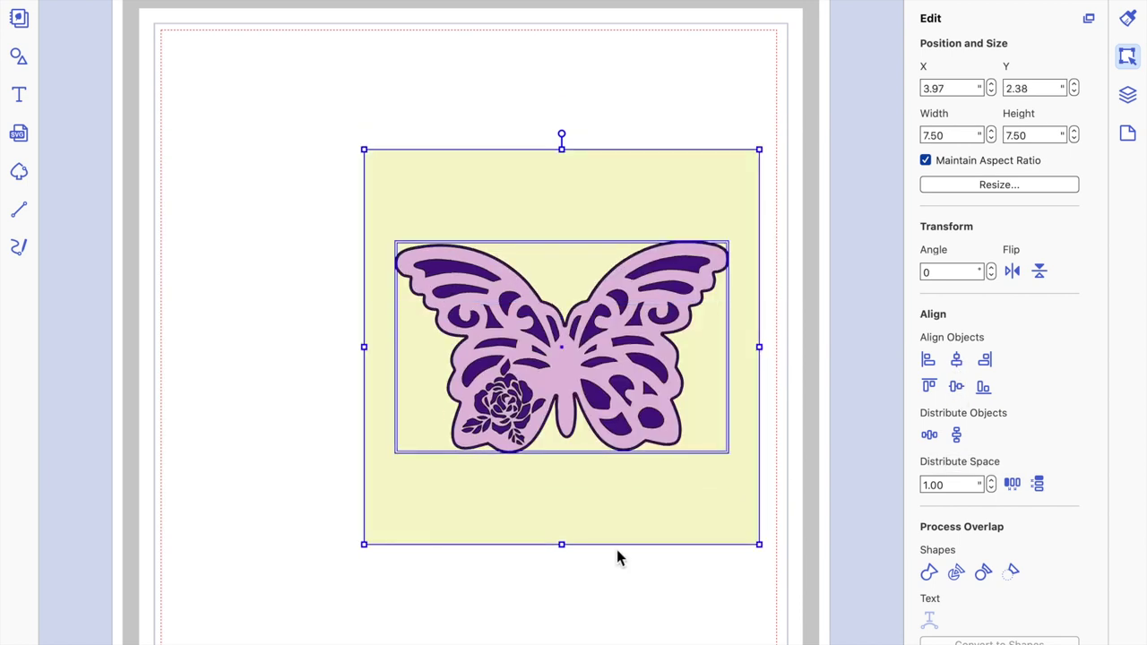
{"action": "left_click", "coordinate": [596, 591]}
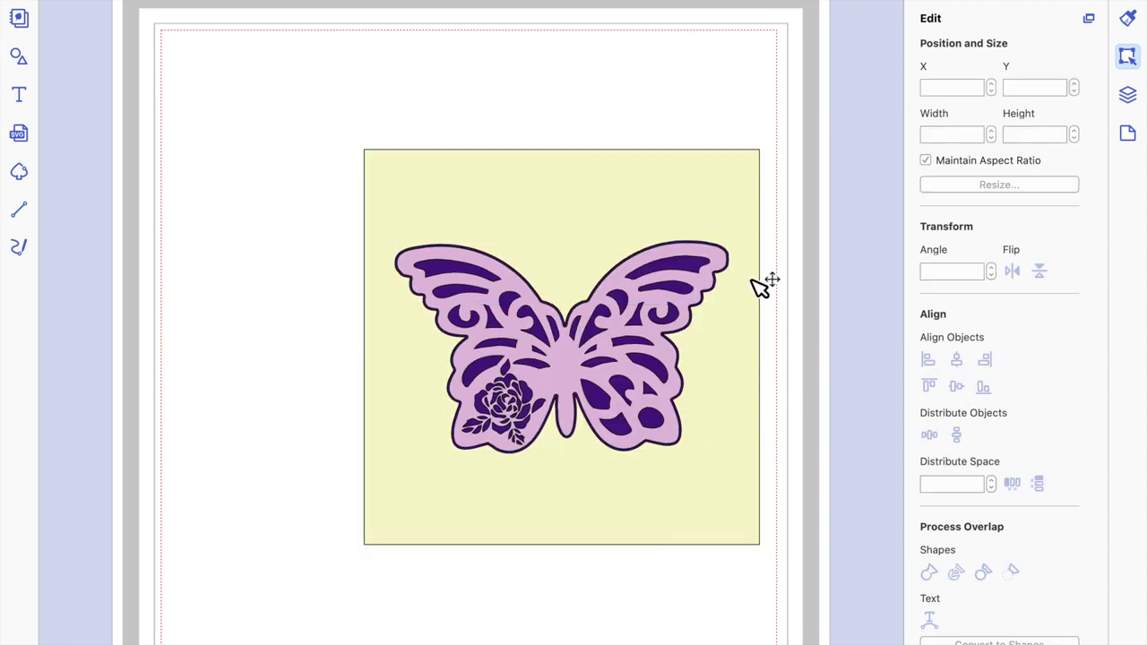
Try resizing the whole stacked design to 6" wide with its aspect ratio maintained, and undo the resize.
{"action": "left_click", "coordinate": [739, 487]}
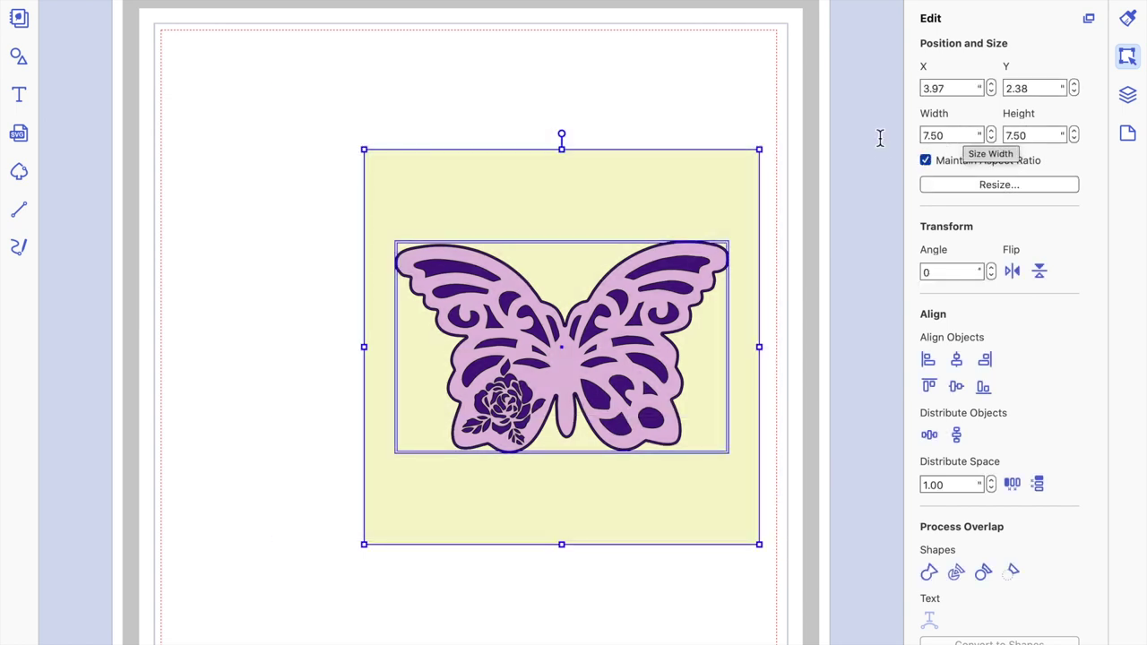
{"action": "left_click", "coordinate": [951, 135]}
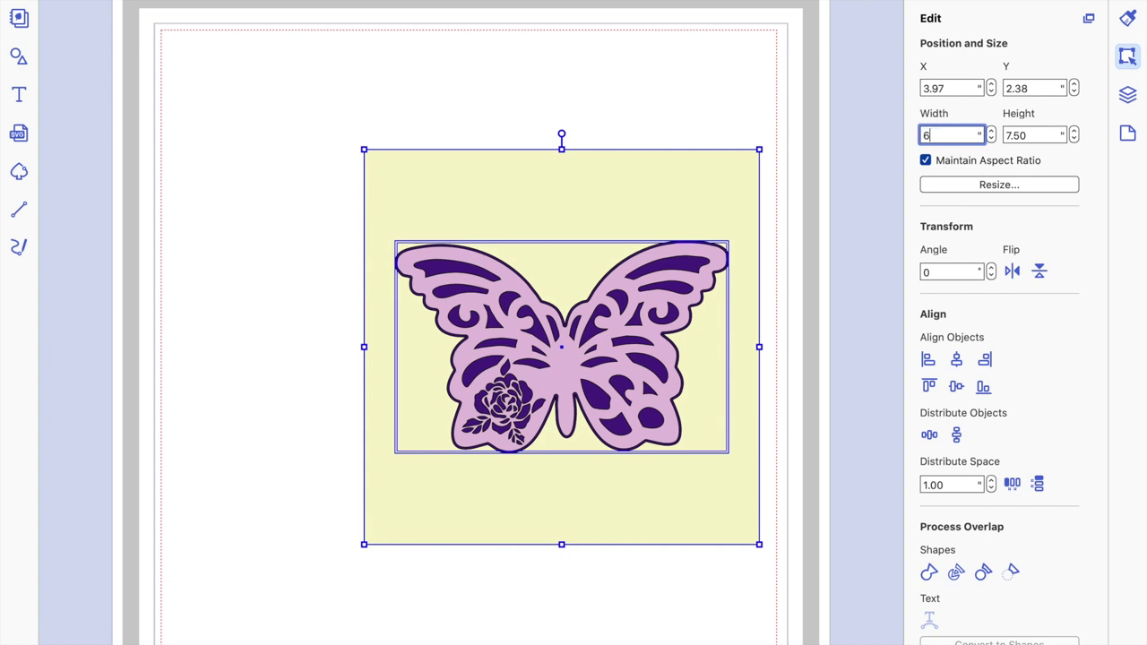
{"action": "type", "text": "6"}
{"action": "key", "text": "Return"}
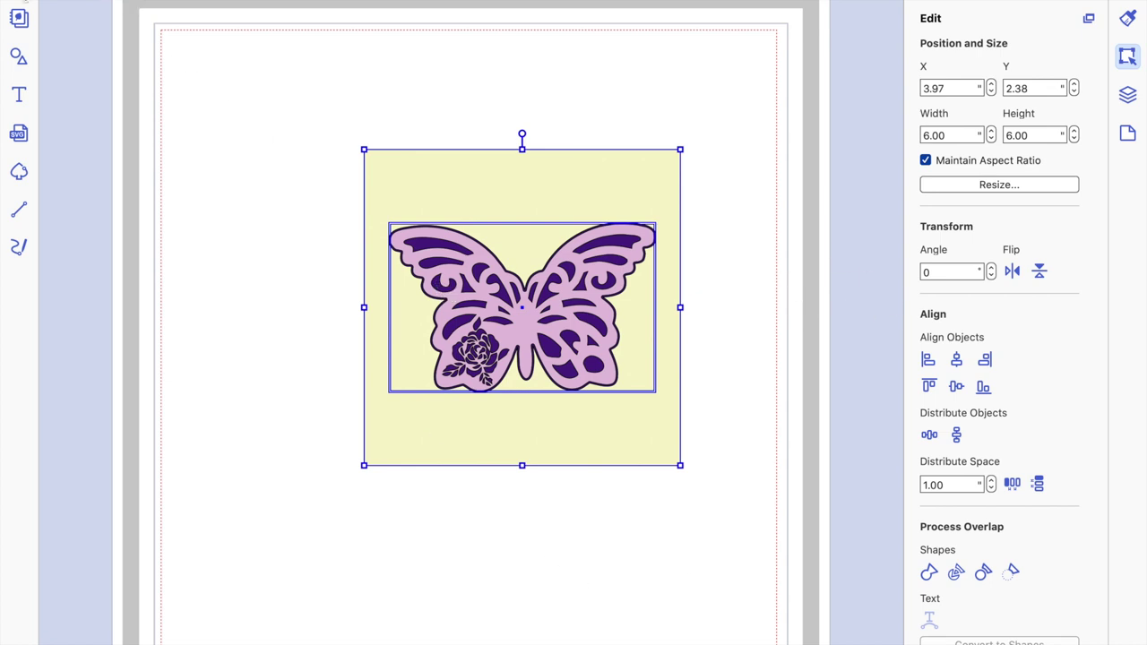
{"action": "key", "text": "ctrl+z"}
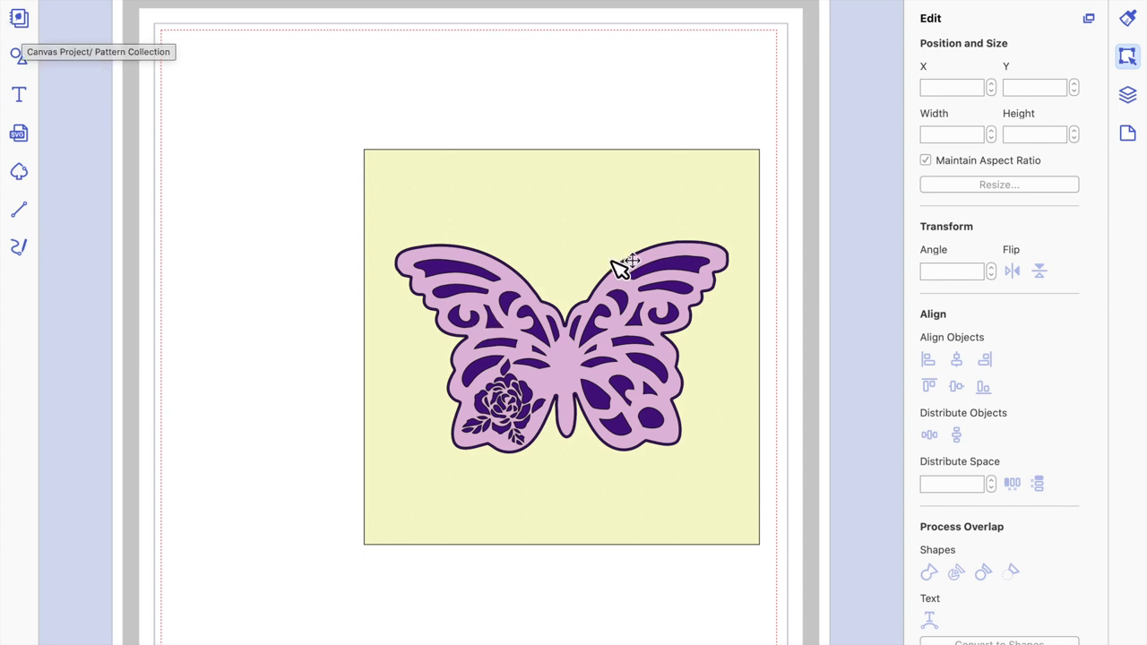
Separate the cream frame, the pink rose stencil and the dark purple butterfly from the stack toward the mat's left side.
{"action": "left_click_drag", "start_coordinate": [417, 248], "coordinate": [383, 137]}
{"action": "left_click_drag", "start_coordinate": [591, 380], "coordinate": [248, 508]}
{"action": "left_click_drag", "start_coordinate": [698, 260], "coordinate": [686, 224]}
{"action": "left_click_drag", "start_coordinate": [441, 256], "coordinate": [409, 256]}
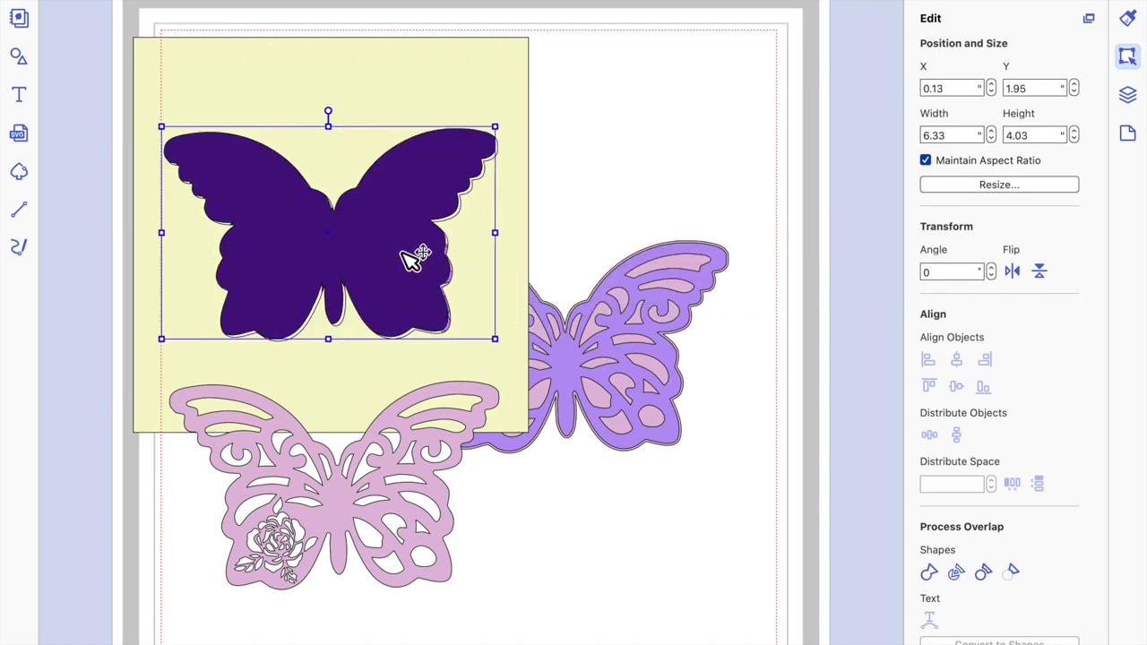
Move the purple lattice butterfly up off the stack, shift the cream frame to X 1.54" and Y 1.19", and deselect everything.
{"action": "left_click", "coordinate": [633, 359]}
{"action": "left_click_drag", "start_coordinate": [722, 174], "coordinate": [635, 200]}
{"action": "left_click", "coordinate": [464, 137]}
{"action": "left_click_drag", "start_coordinate": [464, 136], "coordinate": [371, 317]}
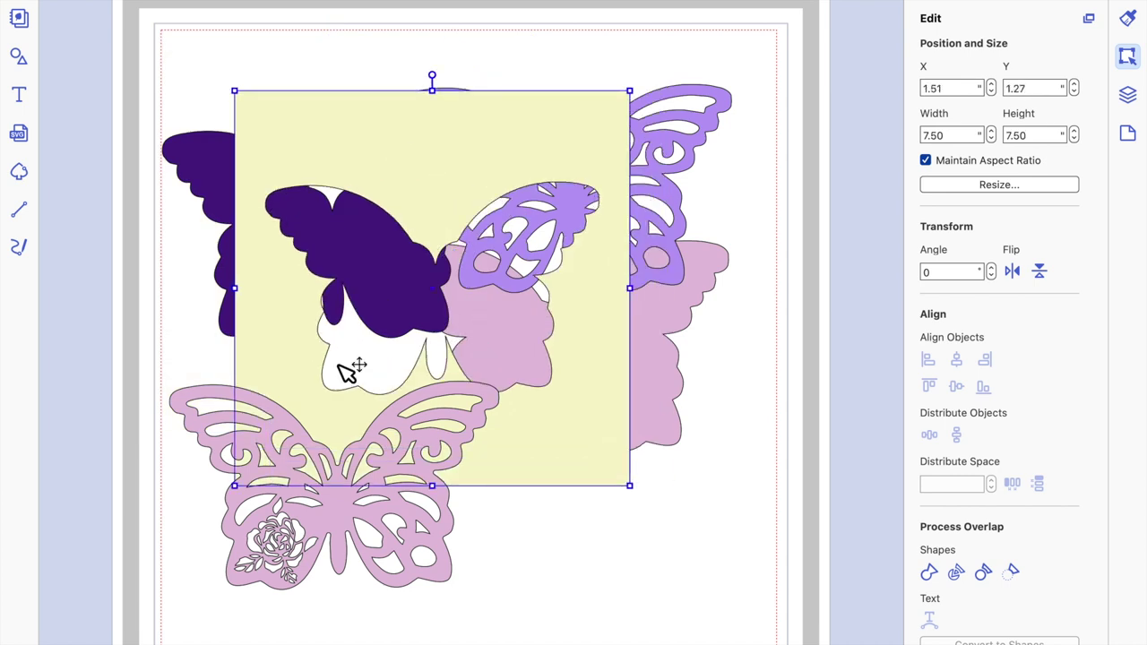
{"action": "left_click", "coordinate": [268, 580]}
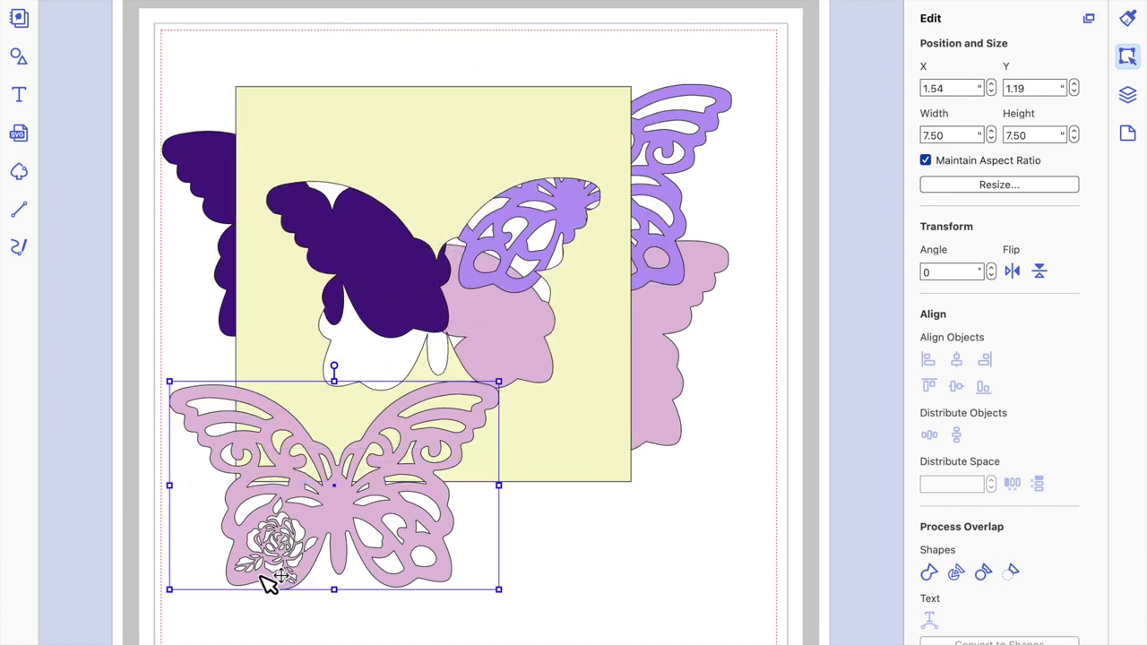
{"action": "left_click", "coordinate": [587, 614]}
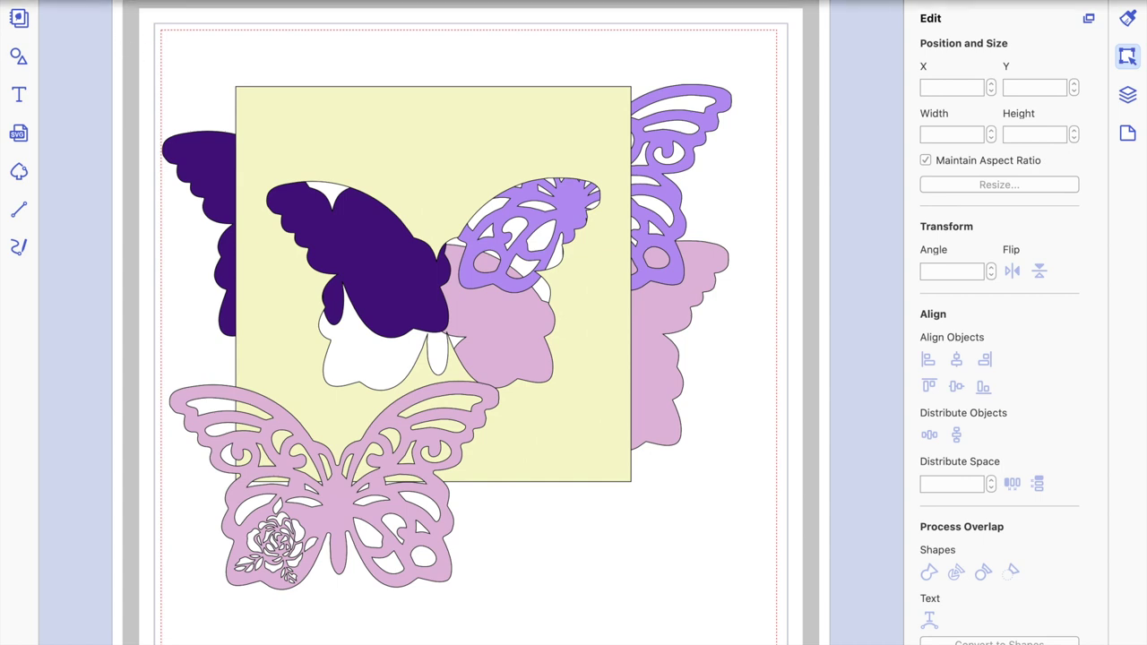
Save the layered design in the project folder under the name butterfly.
{"action": "left_click", "coordinate": [215, 0]}
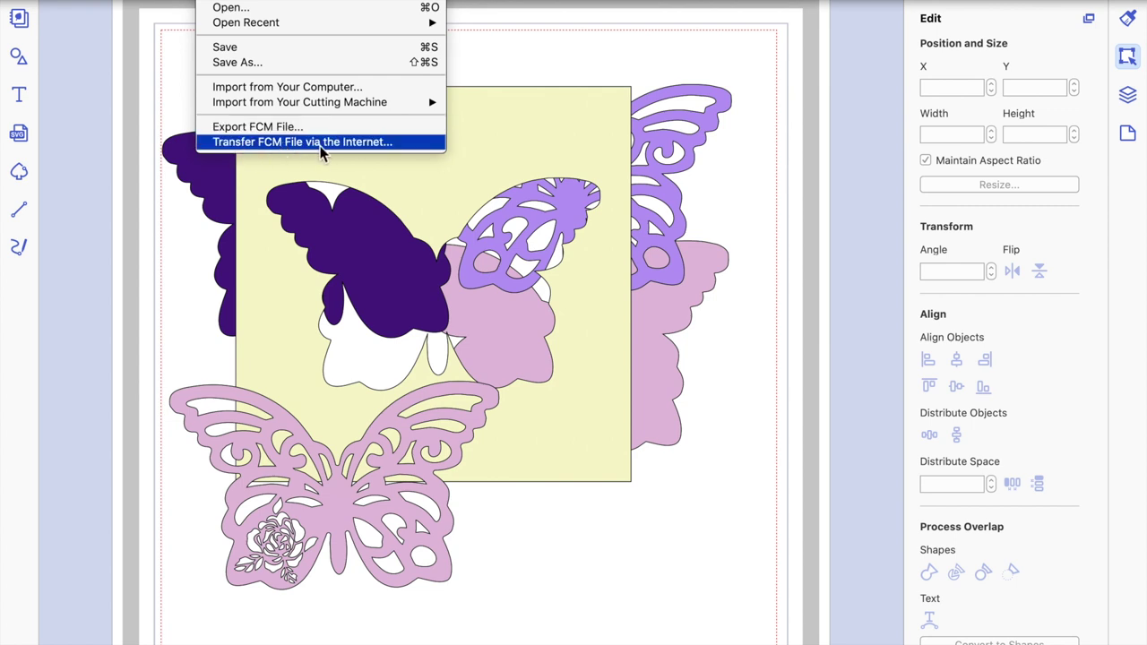
{"action": "left_click", "coordinate": [301, 48]}
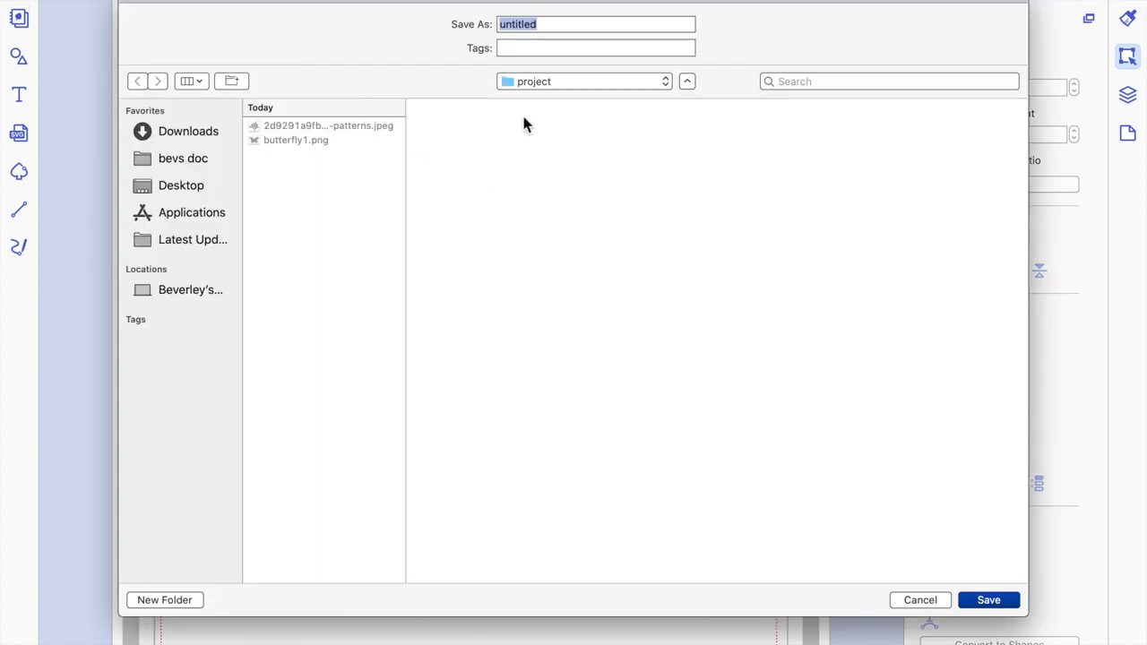
{"action": "type", "text": "but"}
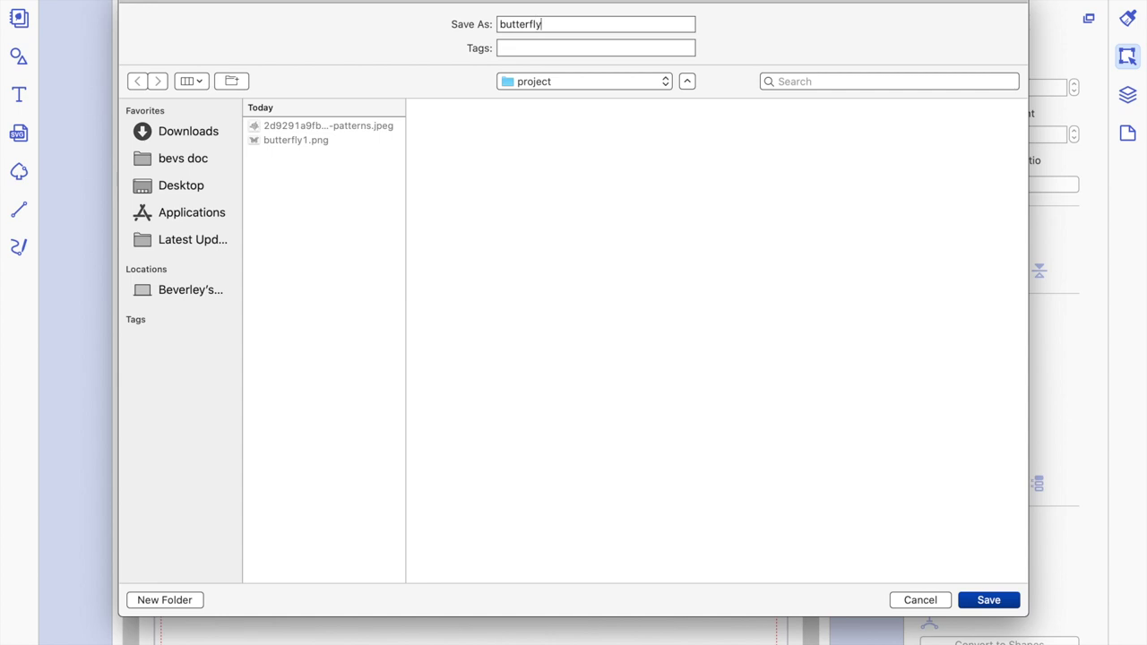
{"action": "key", "text": "Return"}
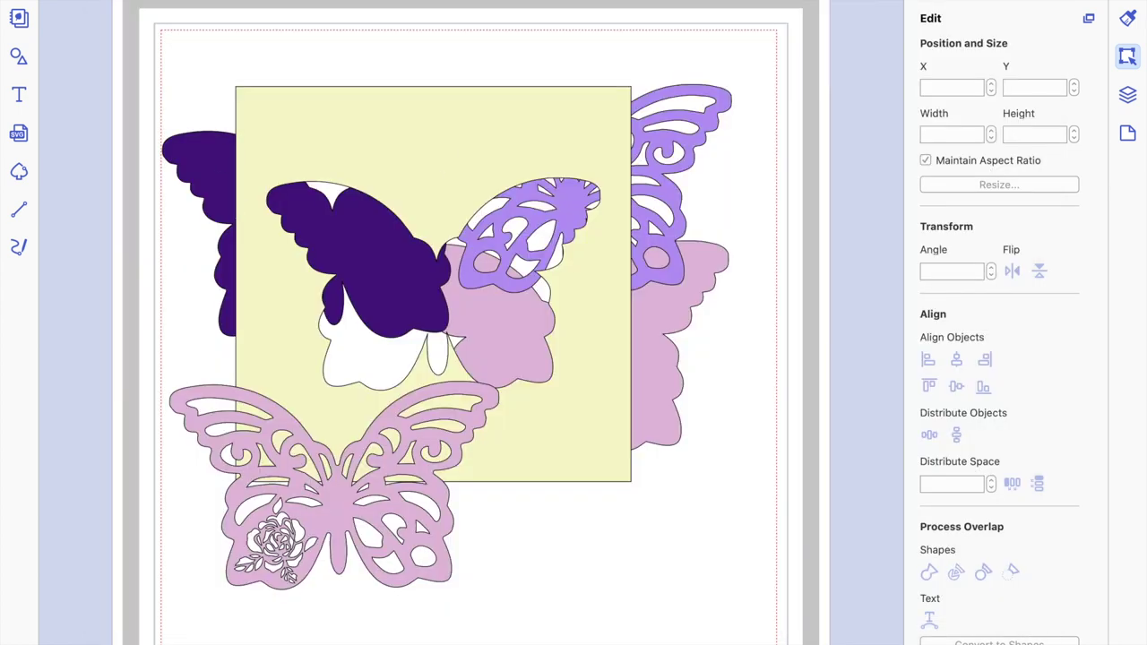
{"action": "left_click", "coordinate": [237, 0]}
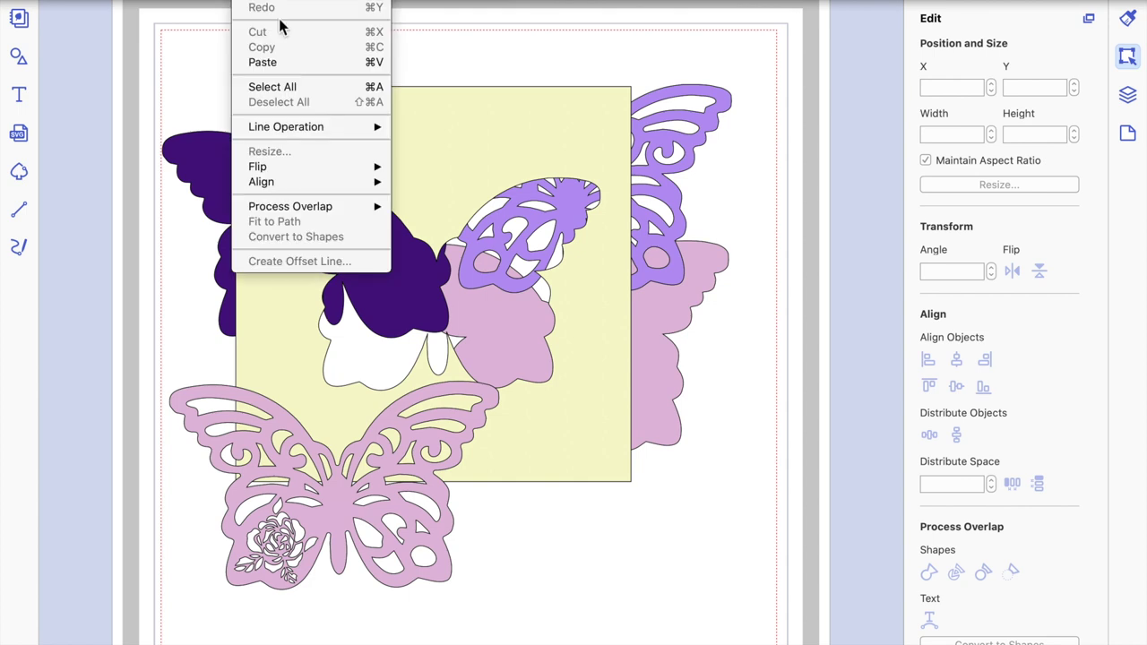
{"action": "mouse_move", "coordinate": [291, 0]}
{"action": "left_click", "coordinate": [213, 1]}
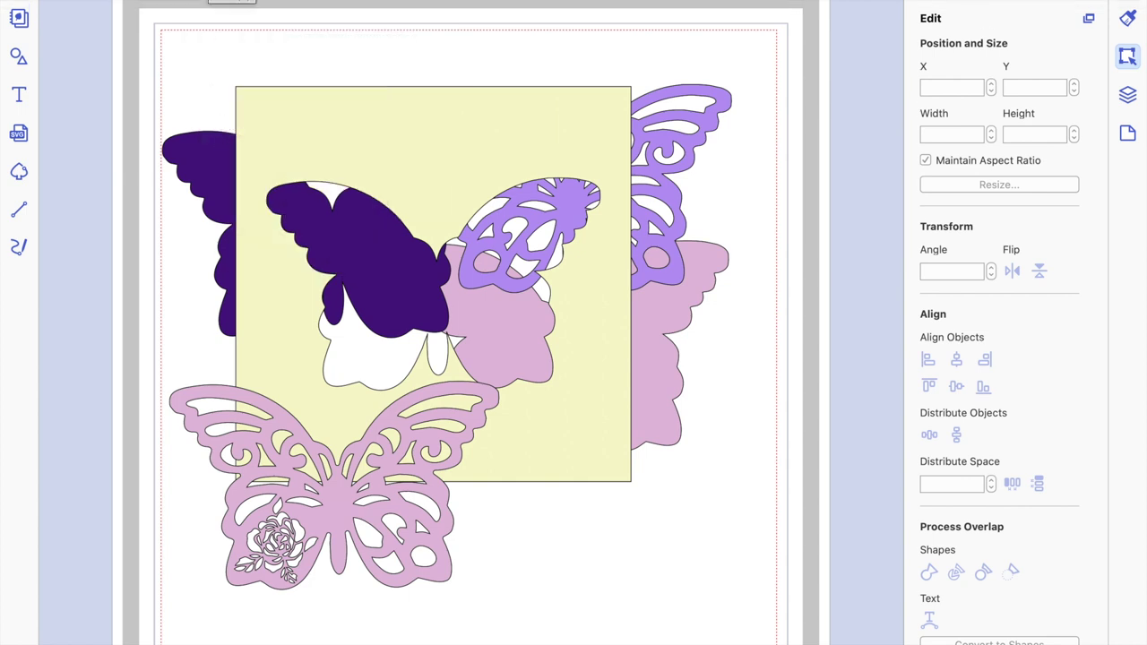
{"action": "left_click", "coordinate": [213, 1]}
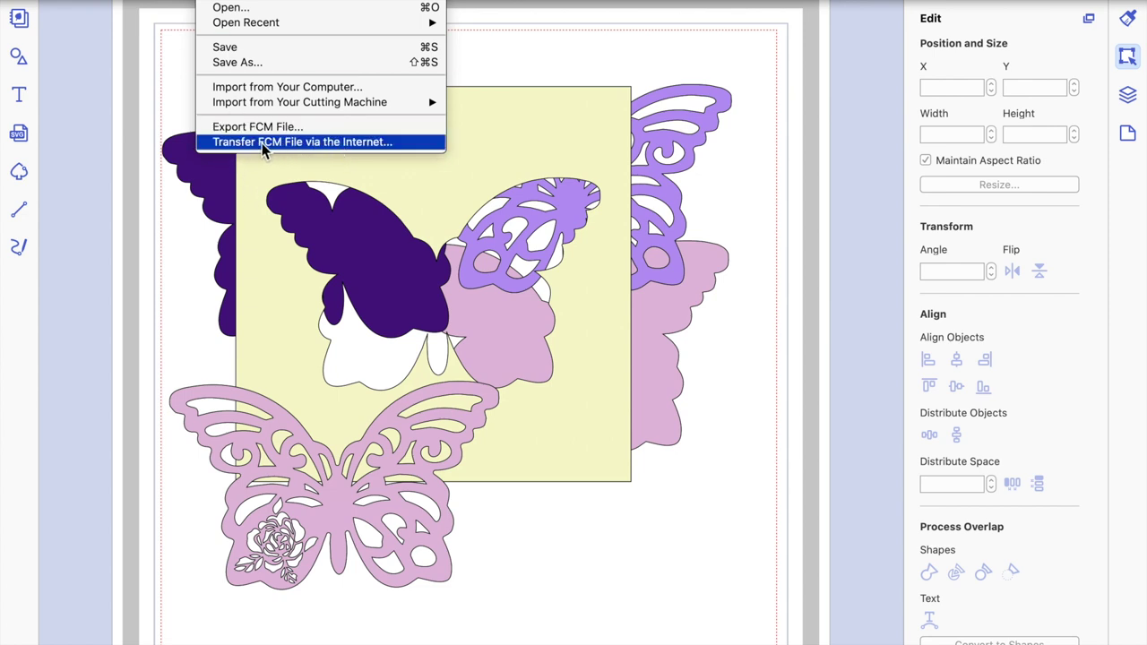
{"action": "left_click", "coordinate": [201, 175]}
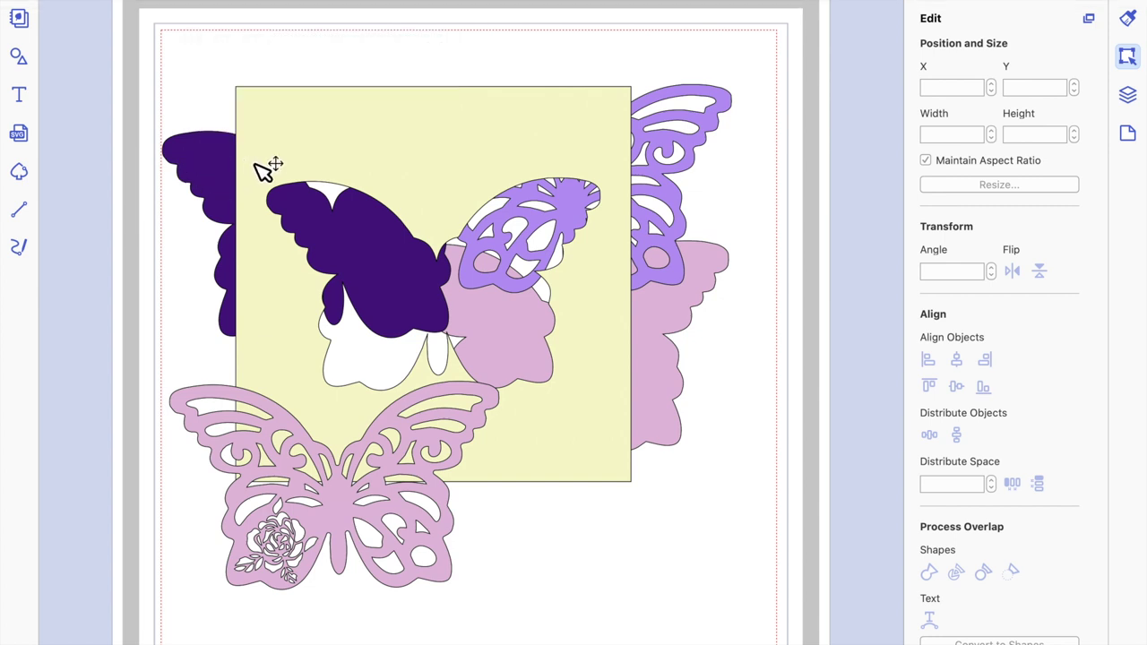
Move the dark purple butterfly to the right so it shows through most of the cream frame's opening, and deselect it.
{"action": "left_click", "coordinate": [264, 169]}
{"action": "left_click_drag", "start_coordinate": [264, 169], "coordinate": [322, 177]}
{"action": "left_click", "coordinate": [573, 520]}
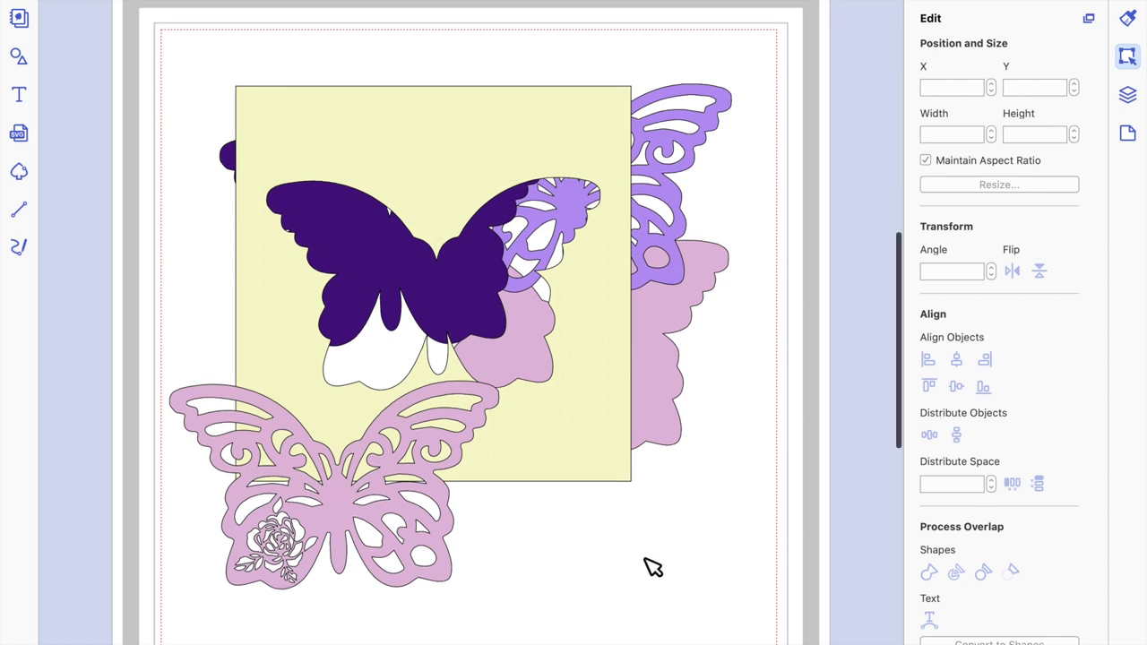
{"action": "scroll", "coordinate": [653, 567], "scroll_direction": "down", "scroll_amount": 2}
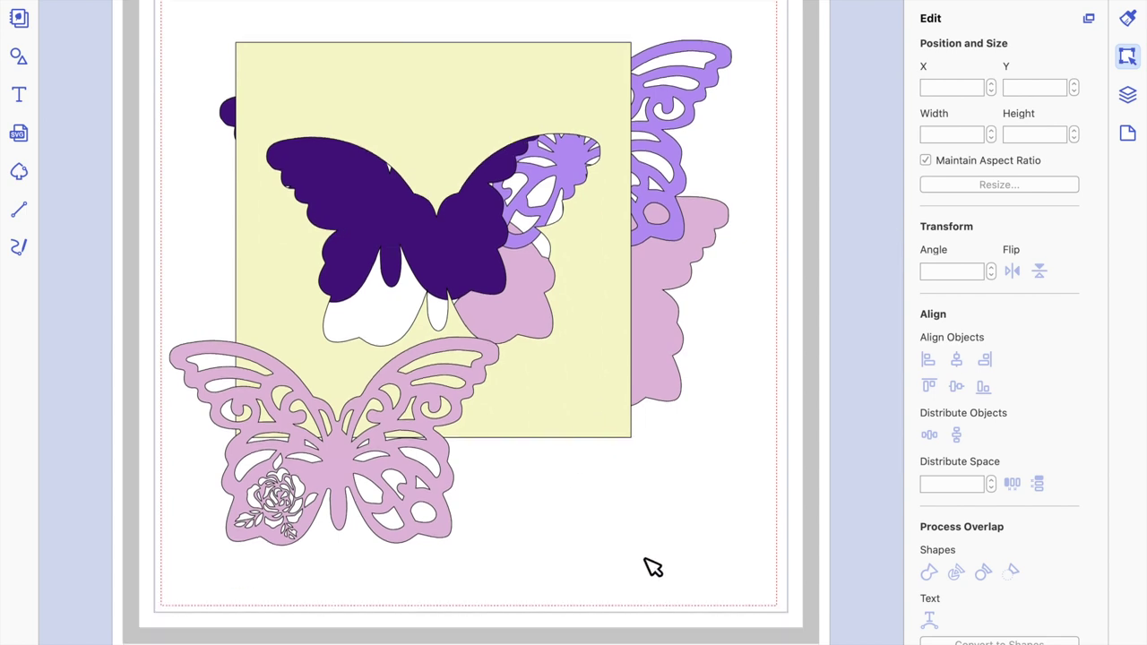